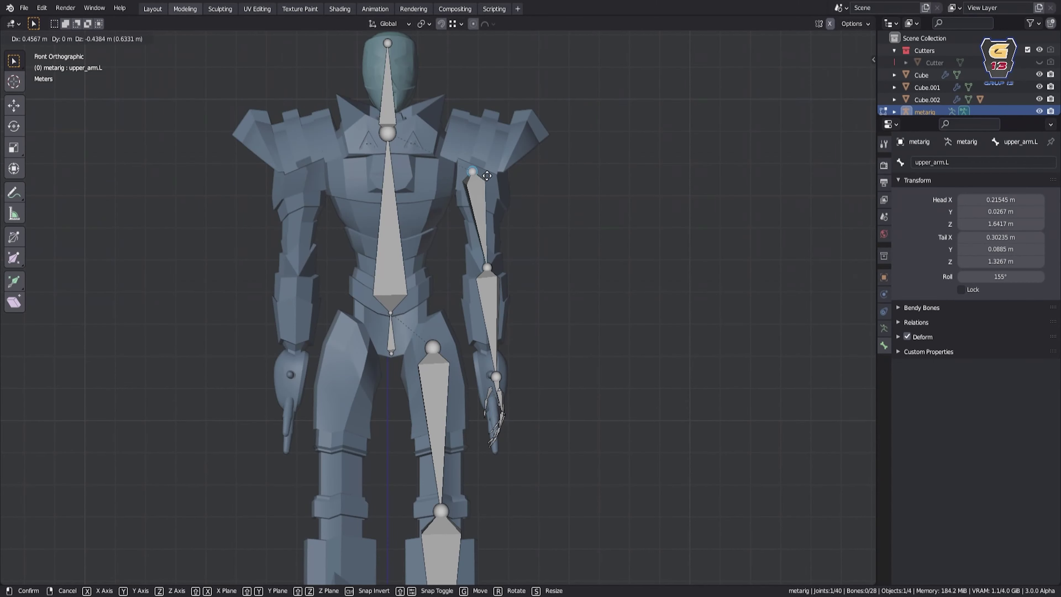
Move the left wrist joint of the metarig arm into the robot's hand
left_click(484, 171)
middle_click_drag(492, 429, 480, 313, "shift")
left_click_drag(496, 409, 479, 313)
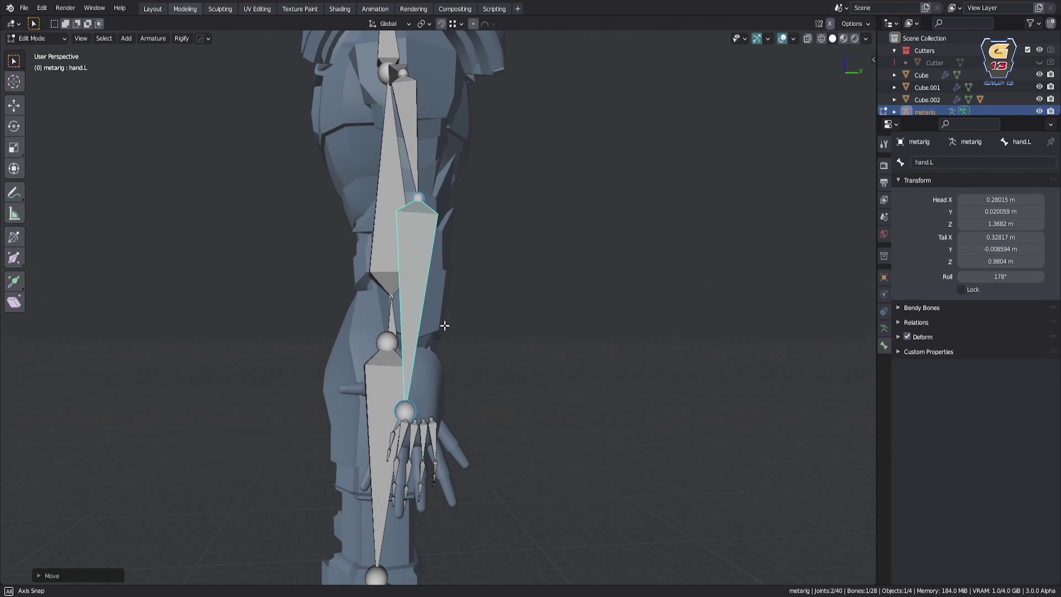
scroll(445, 326, "up", 5)
key("alt+a")
middle_click_drag(444, 326, 328, 445)
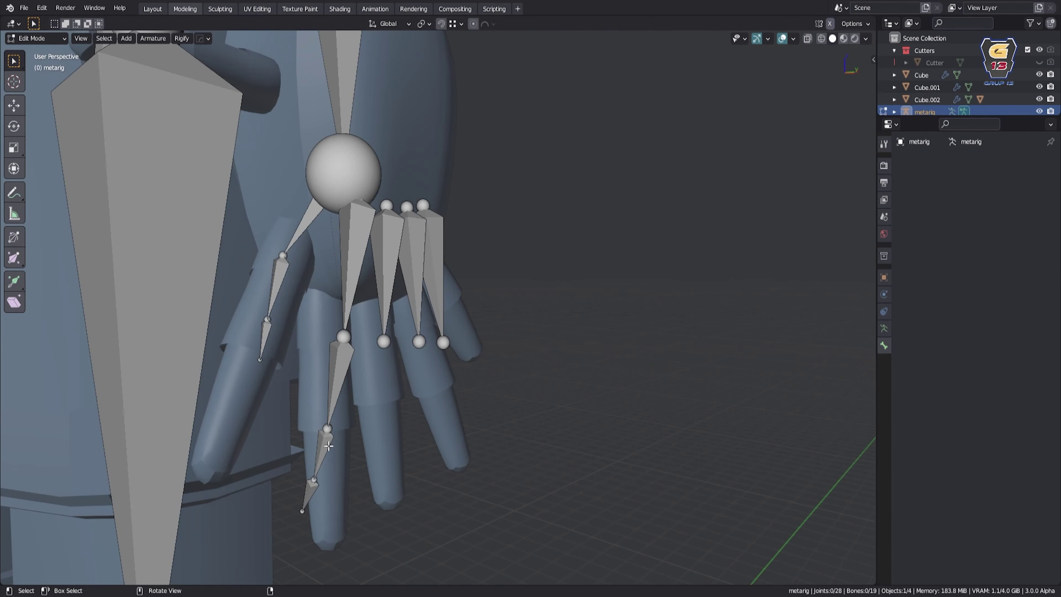
Select the thumb.01.L bone and reposition the palm.01.L joint inside the hand
left_click(298, 259)
mouse_move(428, 199)
middle_mouse_down()
mouse_move(186, 196)
mouse_move(319, 267)
middle_mouse_up()
left_click(332, 344)
middle_click_drag(332, 344, 368, 328)
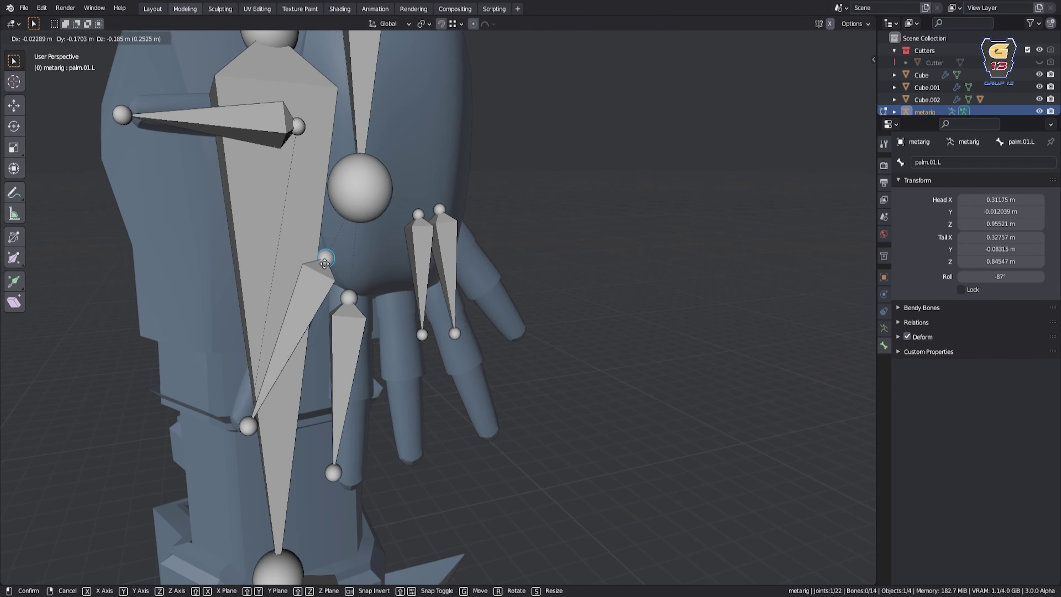
left_click(324, 262)
middle_click_drag(325, 263, 167, 355)
left_click(165, 355)
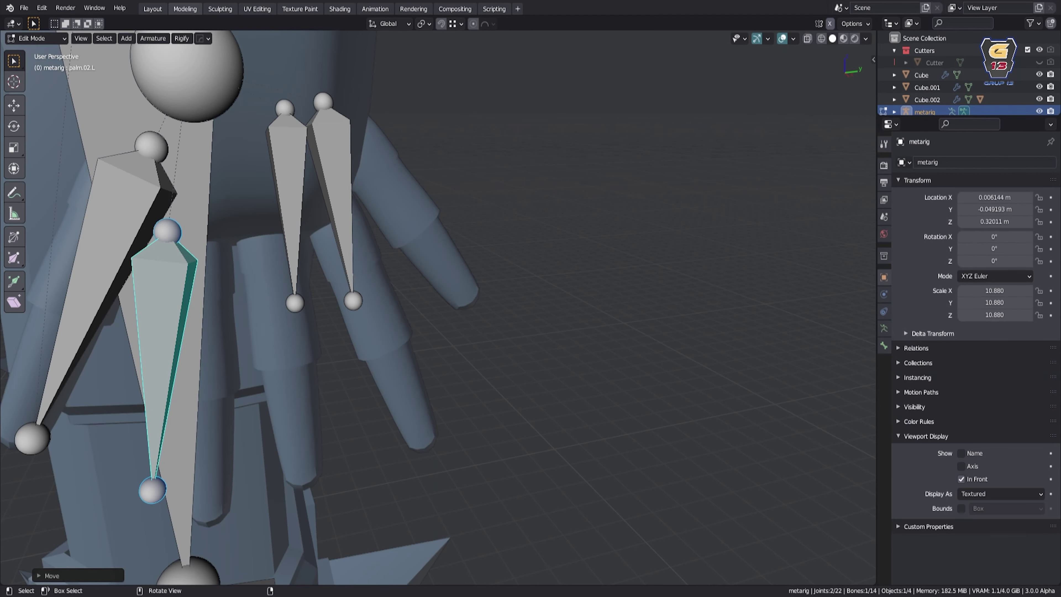
Rotate the palm.04.L bone to line up with its finger
left_click(961, 478)
mouse_move(292, 293)
middle_mouse_down()
mouse_move(328, 234)
mouse_move(376, 293)
mouse_move(418, 301)
mouse_move(209, 330)
middle_mouse_up()
left_click(328, 229)
left_click(378, 326)
key("r")
left_click(398, 274)
Subdivide palm.04.L into segments and move the hand.L joint into place
key("Tab")
left_click(441, 315)
key("ctrl+z")
right_click(517, 380)
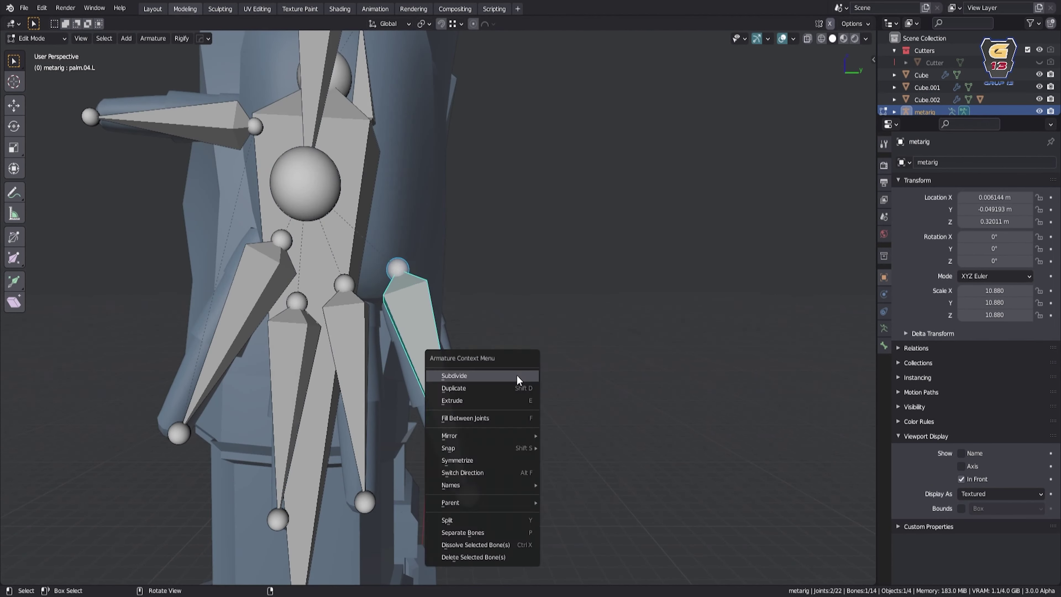
left_click(221, 114)
middle_click_drag(221, 119, 418, 251)
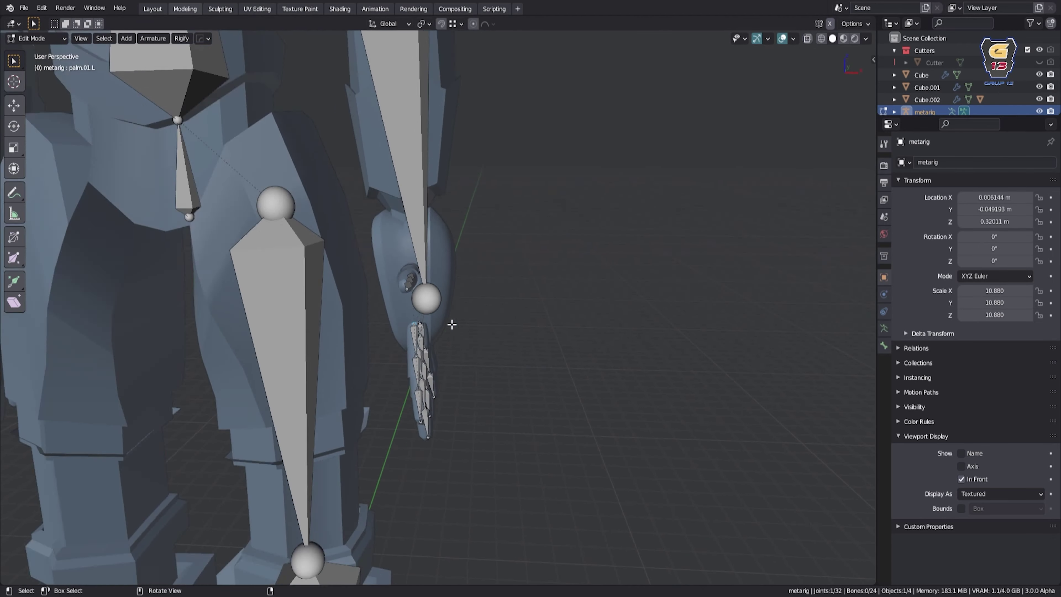
left_click(468, 262)
key("g")
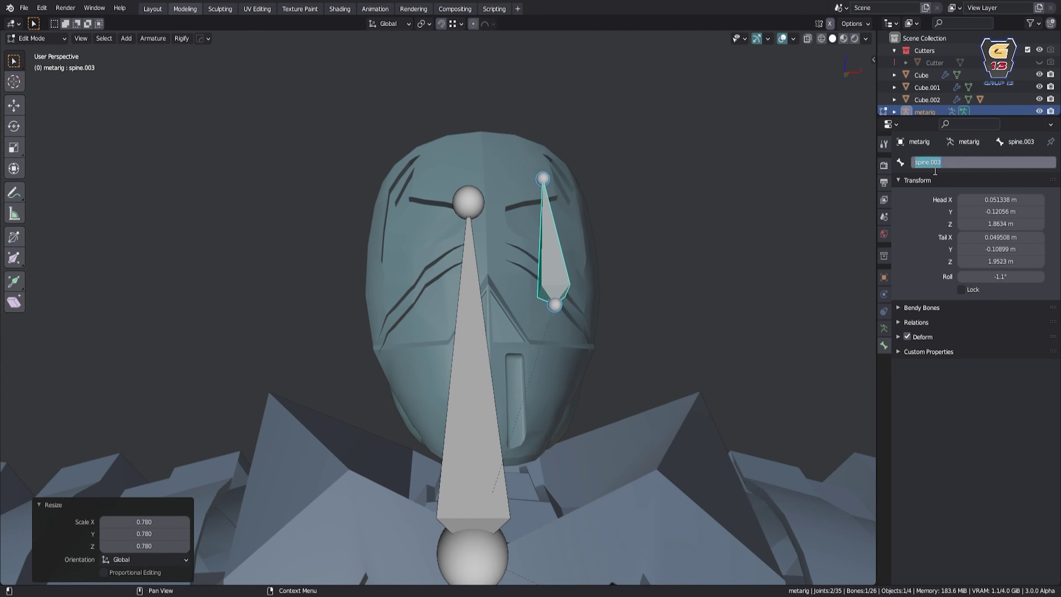
Orbit out to view the whole robot and return to Object Mode
middle_click_drag(556, 258, 530, 296)
key("Tab")
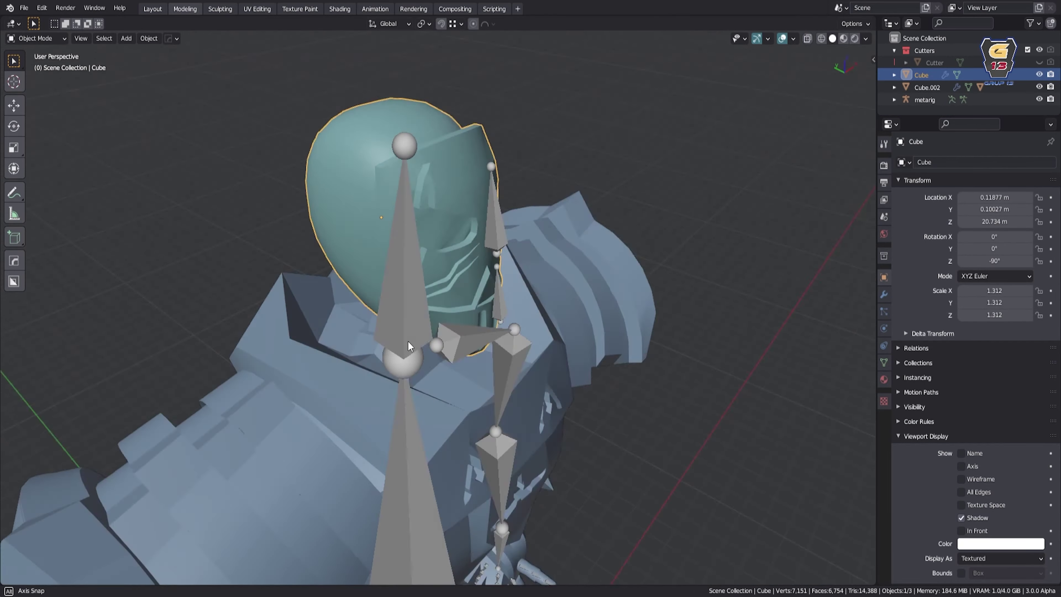
Select the linked visor piece of the helmet and move it off the head
key("Tab")
key("l")
mouse_move(548, 339)
middle_mouse_down()
mouse_move(593, 318)
mouse_move(452, 282)
mouse_move(501, 272)
middle_mouse_up()
key("g")
left_click(627, 295)
key("Tab")
key("Tab")
Select a helmet edge loop in X-ray and rip the edges apart with V
scroll(499, 301, "up", 4)
scroll(501, 271, "up", 5)
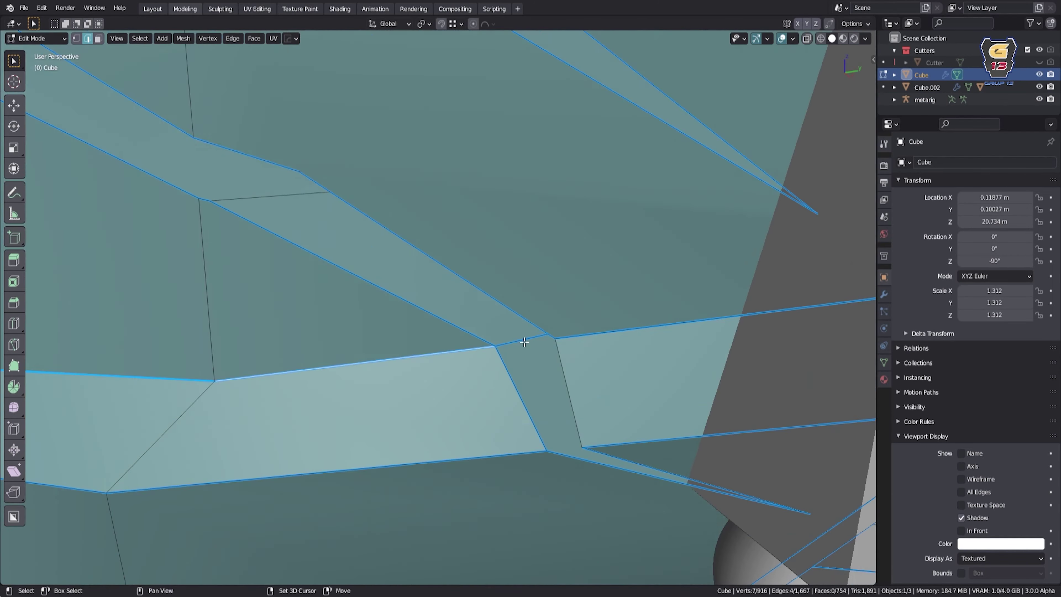
key("2")
scroll(645, 281, "down", 5)
key("alt+z")
left_click(645, 280, "alt")
scroll(530, 348, "up", 3)
key("alt+z")
scroll(576, 350, "up", 2)
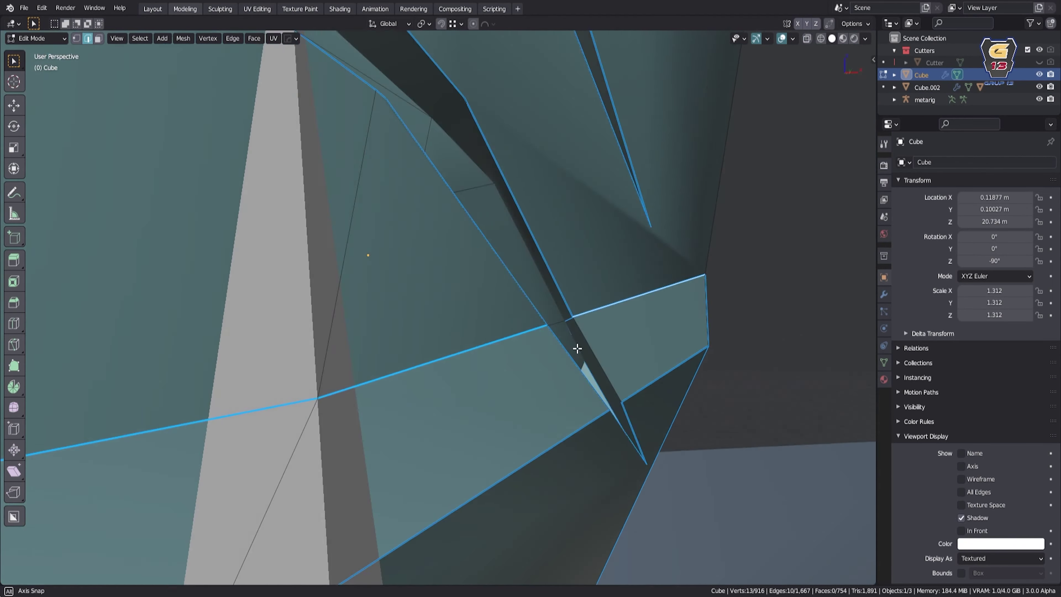
scroll(551, 280, "down", 5)
key("v")
Orbit to the helmet's side and switch between face and vertex selection modes
middle_click_drag(514, 308, 604, 430)
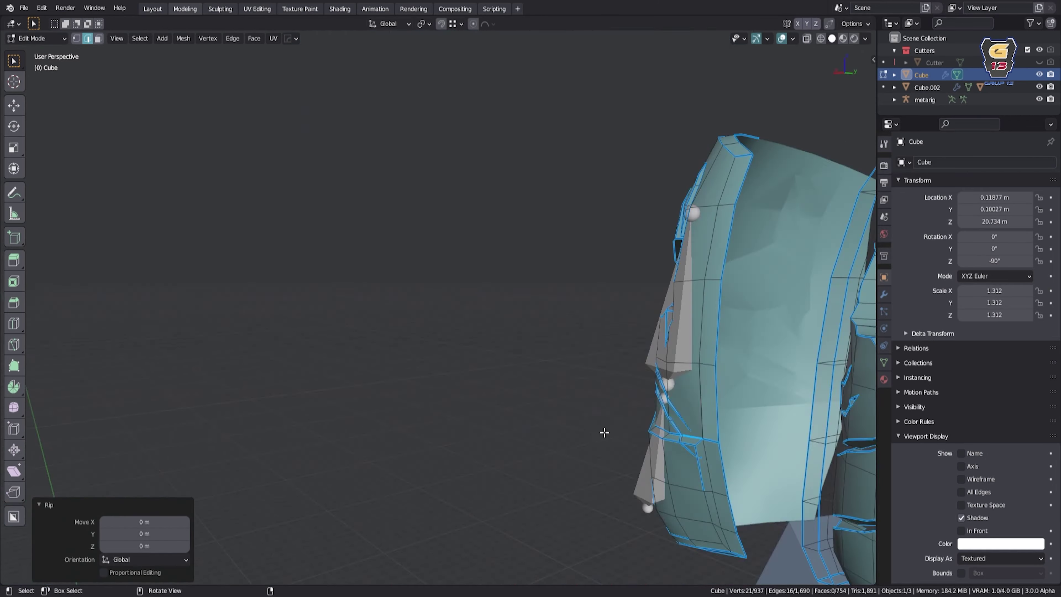
scroll(604, 430, "up", 4)
scroll(477, 337, "up", 4)
scroll(478, 337, "down", 6)
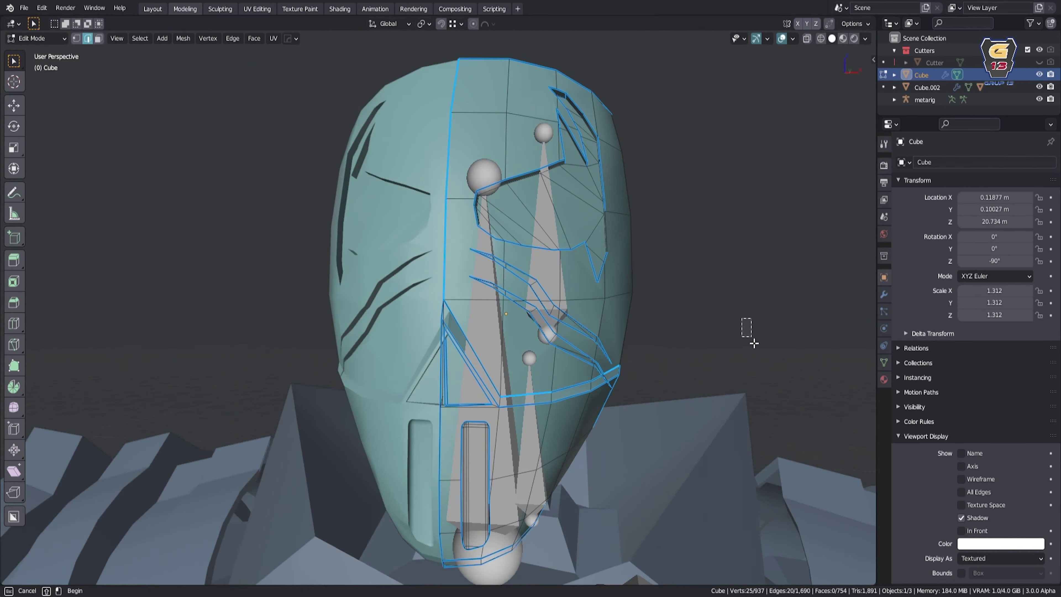
scroll(412, 258, "up", 2)
key("3")
key("c")
key("Escape")
scroll(407, 498, "down", 5)
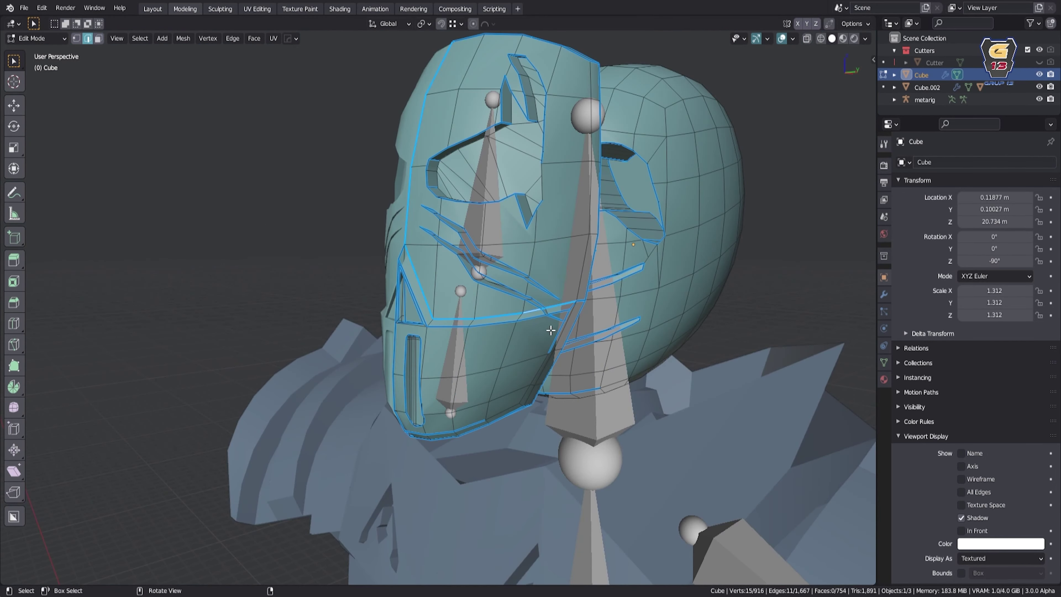
key("1")
key("ctrl+Tab")
Circle-select the lower face guard faces in X-ray from the side
middle_click_drag(422, 417, 272, 234)
scroll(272, 234, "up", 3)
key("alt+z")
left_click(261, 227)
left_click_drag(260, 227, 351, 355)
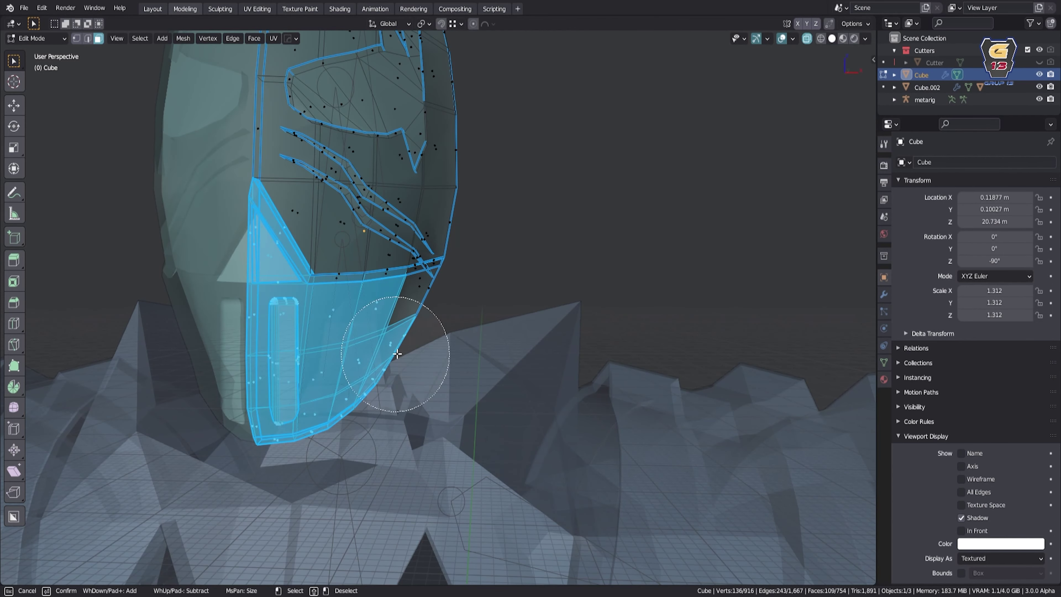
middle_click_drag(351, 356, 497, 249)
scroll(497, 249, "up", 3)
key("Escape")
scroll(181, 180, "down", 5)
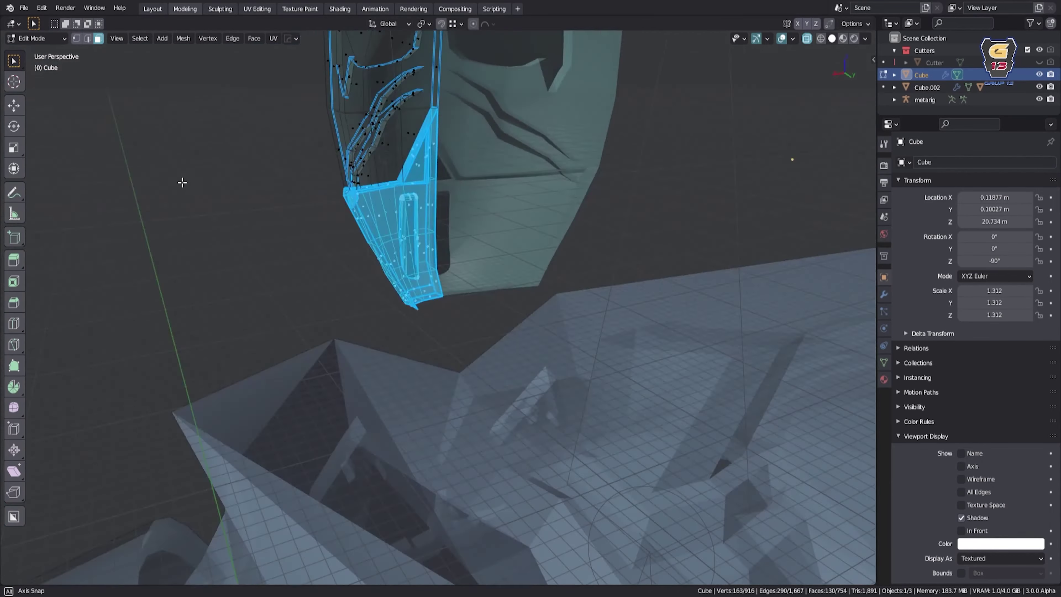
Add the remaining face guard faces from the front of the helmet
middle_click_drag(180, 180, 447, 195)
scroll(479, 225, "up", 3)
scroll(398, 309, "down", 4)
key("alt+z")
left_click(399, 308, "shift")
Separate the selected face guard into its own object and select it
key("p")
key("Tab")
left_click(292, 353)
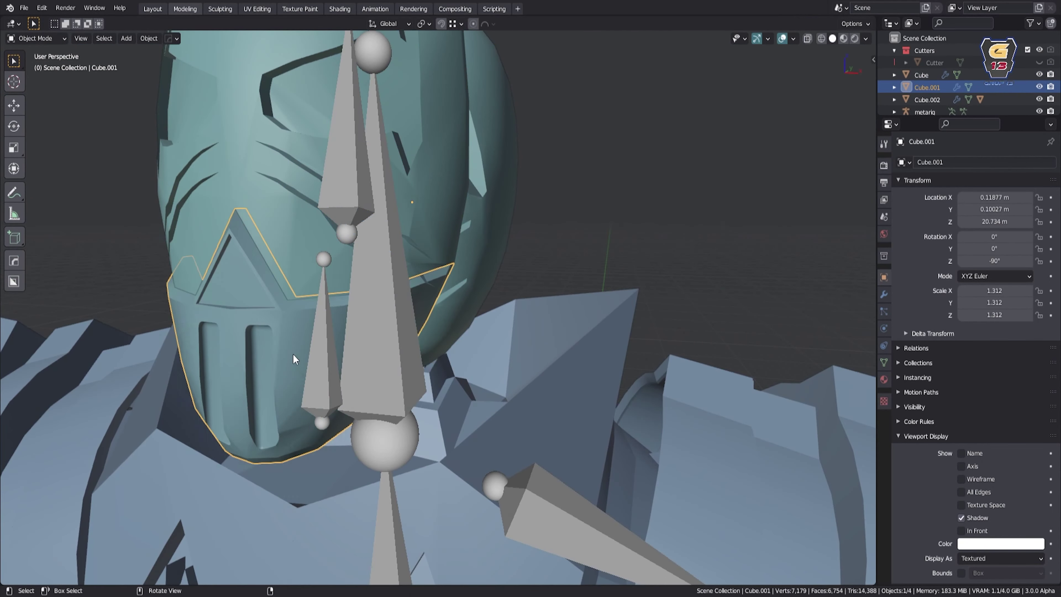
mouse_move(293, 353)
middle_mouse_down()
mouse_move(174, 328)
mouse_move(332, 233)
middle_mouse_up()
left_click(884, 295)
Apply the mirror modifier on the face guard and brush-select its faces in front view
key("ctrl+a")
key("Tab")
key("KP_1")
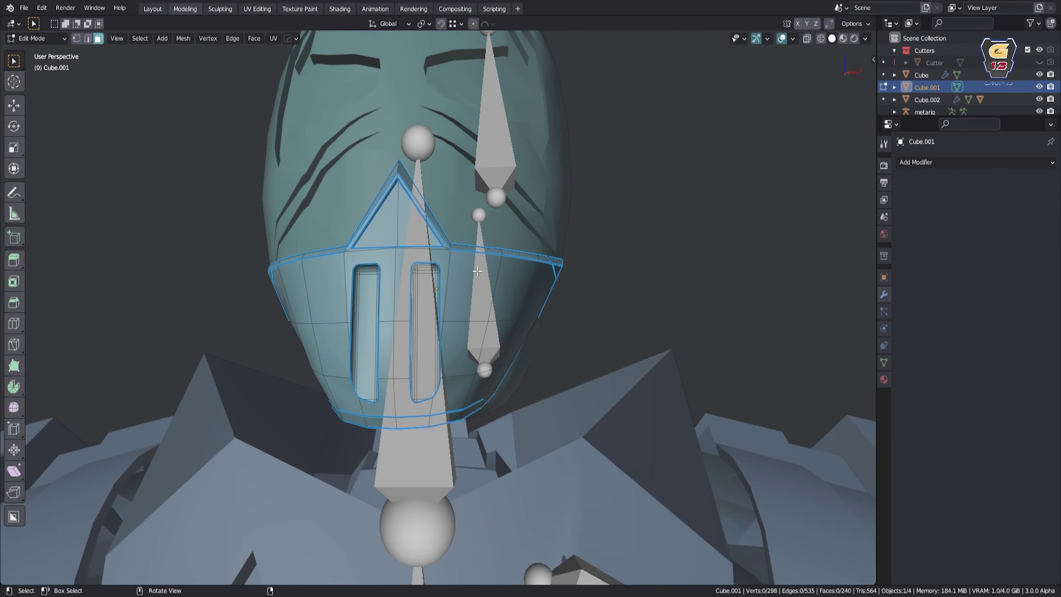
key("alt+z")
key("c")
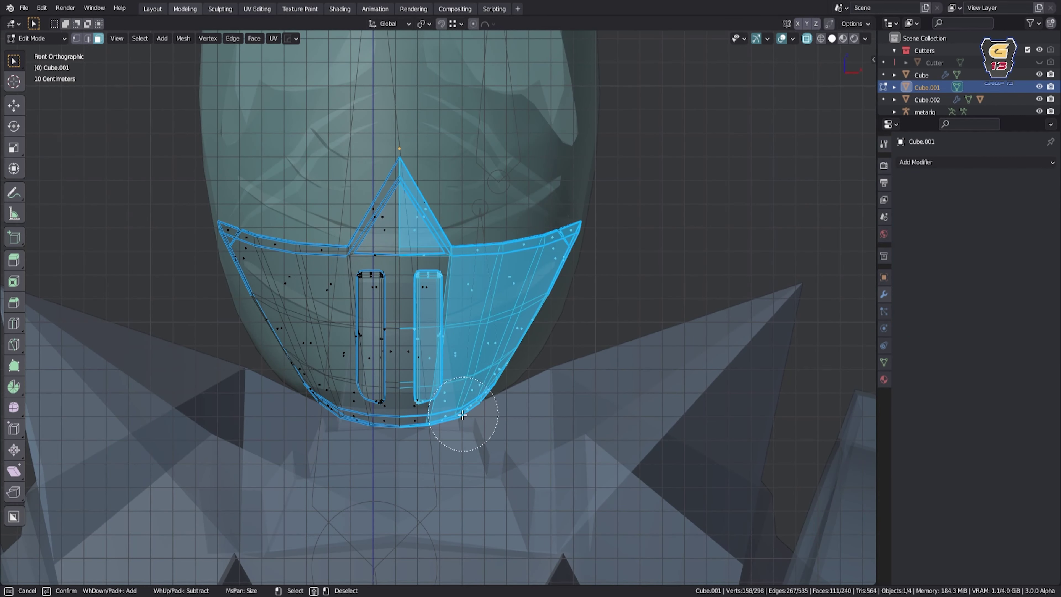
key("Escape")
key("alt+z")
Circle-select the right half of the helmet's face plate and separate it into Cube.004
key("Tab")
left_click(426, 318)
key("Tab")
key("KP_1")
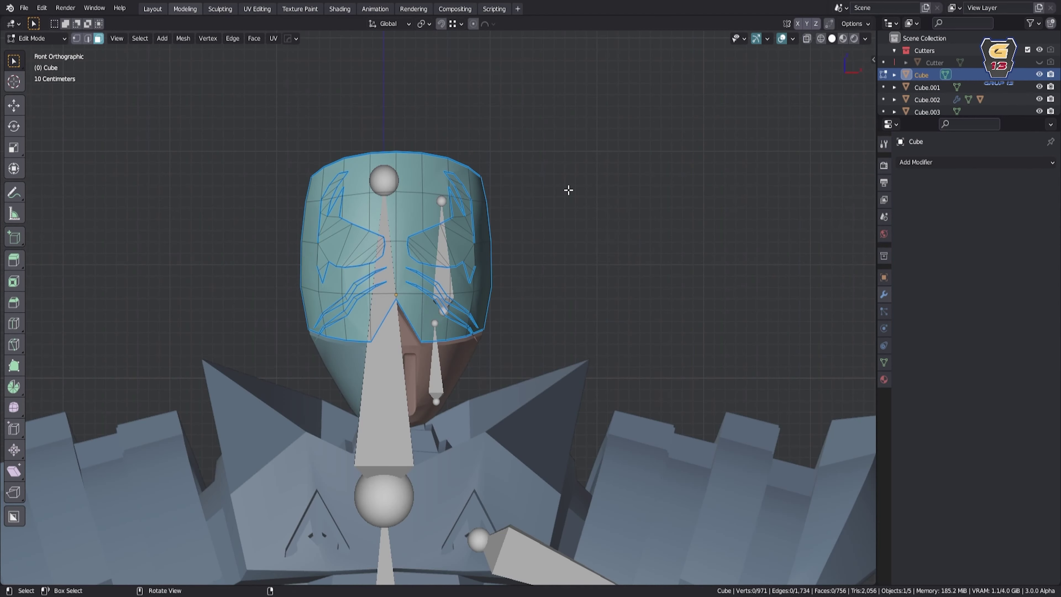
scroll(408, 254, "up", 2)
key("alt+z")
key("c")
left_click_drag(480, 138, 435, 234)
key("Escape")
key("p")
key("Tab")
key("alt+z")
Orbit to the robot's front and enter Edit Mode on the metarig
middle_click_drag(506, 272, 450, 303)
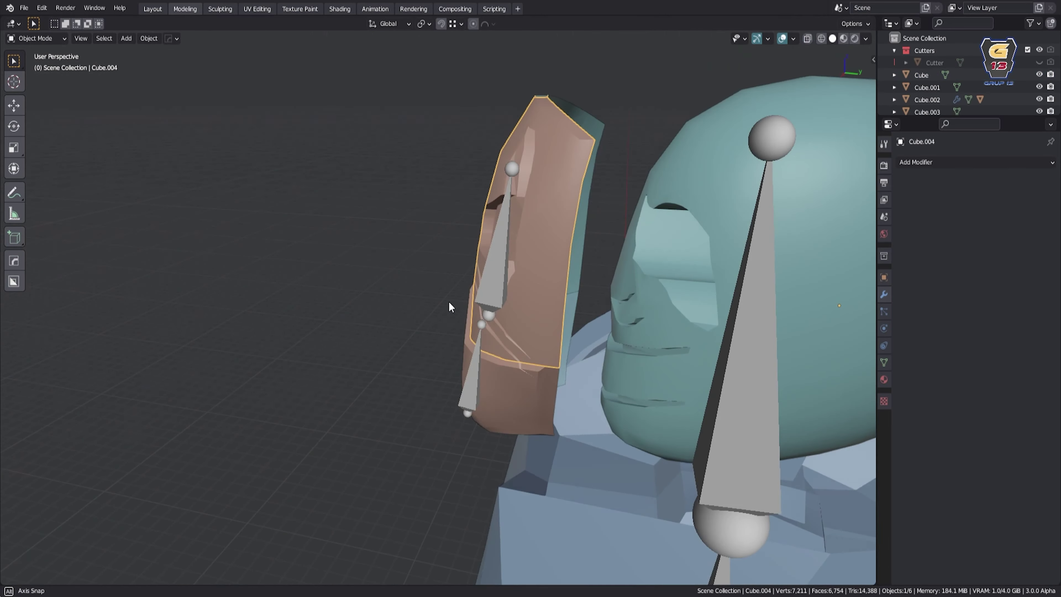
mouse_move(561, 273)
middle_mouse_down()
mouse_move(632, 235)
mouse_move(652, 178)
middle_mouse_up()
left_click(652, 178)
key("Tab")
scroll(613, 345, "down", 2)
Box-select the left arm bones and symmetrize them to the right side
key("b")
left_click_drag(678, 479, 613, 345)
scroll(523, 250, "down", 3)
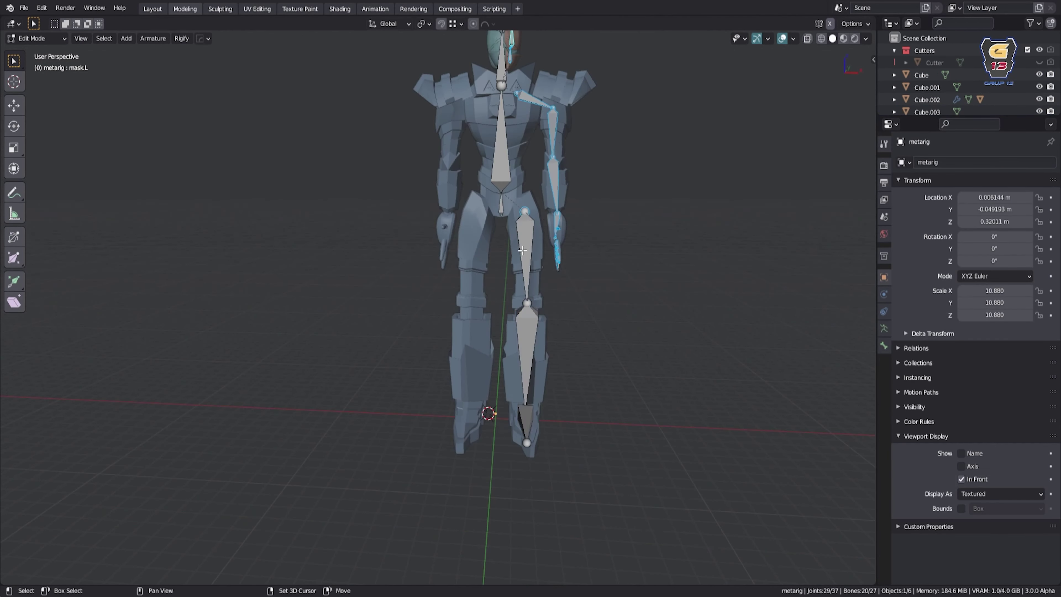
left_click(570, 450)
scroll(530, 293, "up", 3)
key("Tab")
key("a")
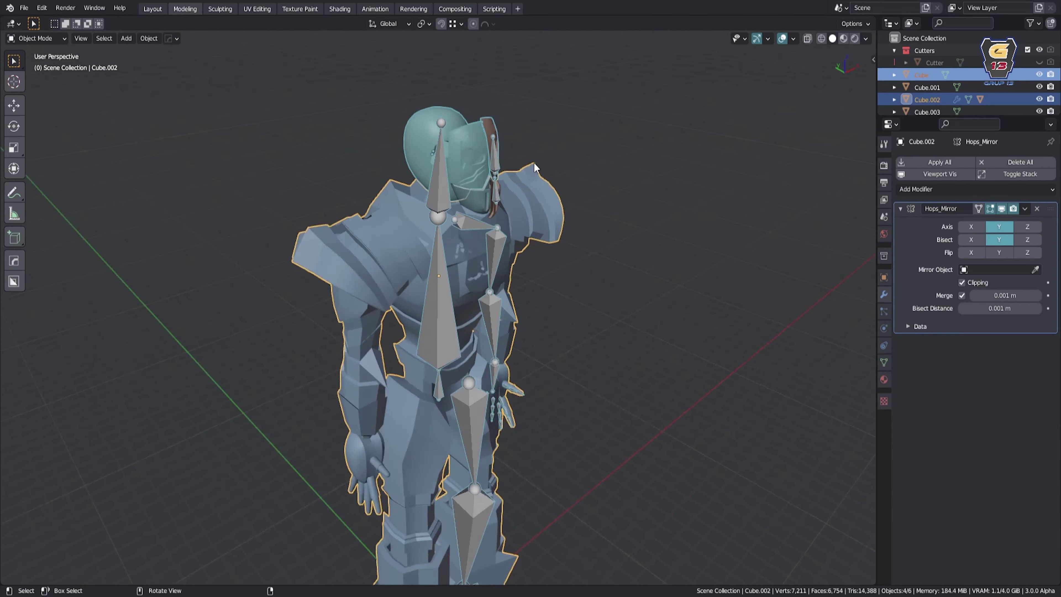
Select the metarig, slide it sideways and check it in front view
middle_click_drag(530, 292, 416, 299)
scroll(416, 299, "up", 5)
left_click(417, 408)
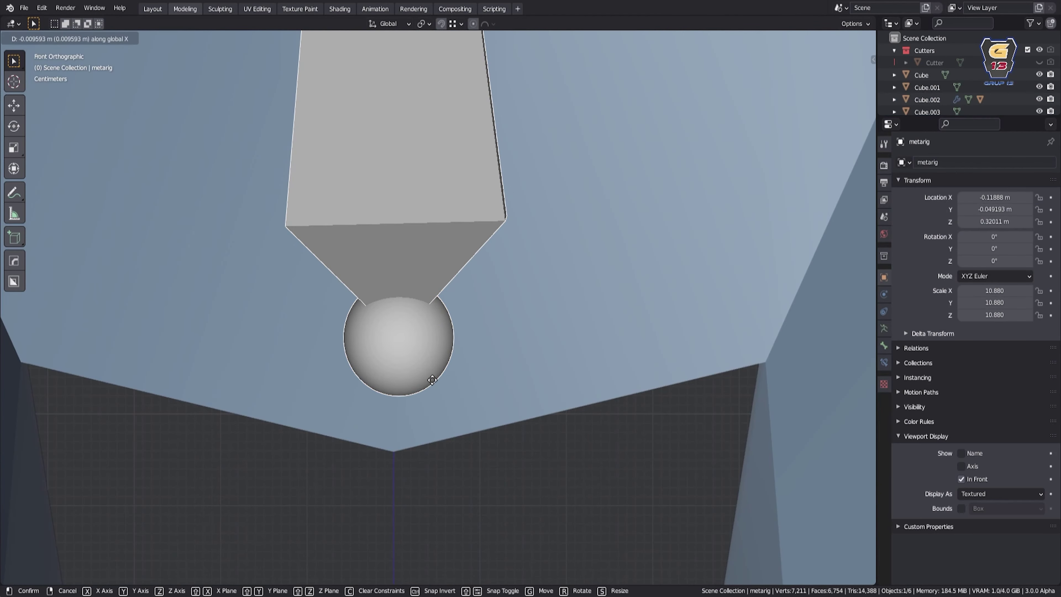
middle_click_drag(416, 408, 502, 406)
key("KP_1")
scroll(538, 331, "down", 5)
scroll(391, 390, "up", 2)
scroll(514, 427, "up", 2)
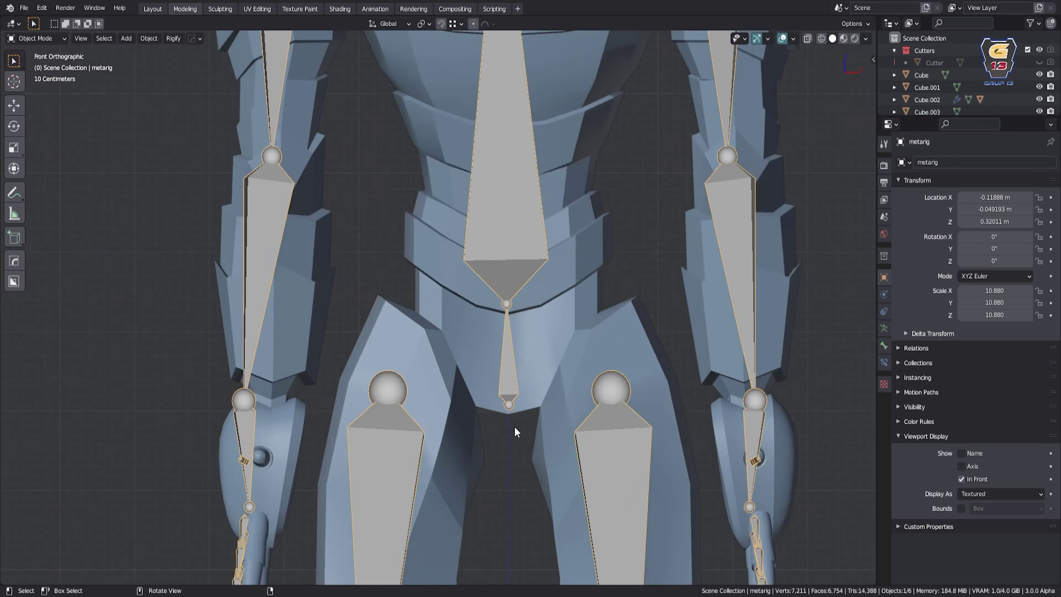
scroll(544, 327, "up", 2)
scroll(544, 327, "down", 4)
scroll(506, 367, "up", 3)
Undo the rig move back to its original position
key("ctrl+z")
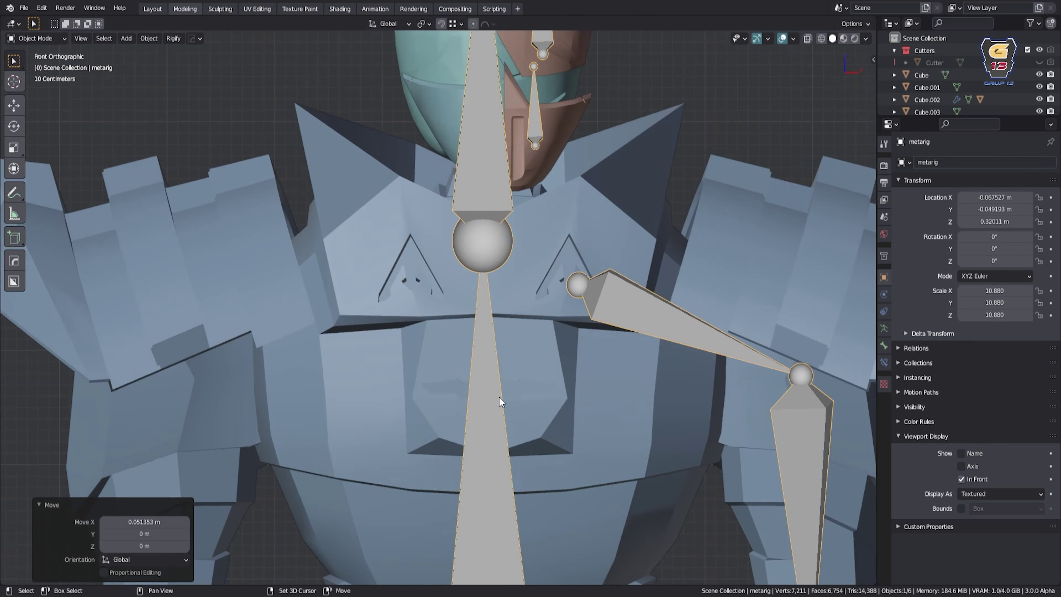
key("ctrl+z")
key("ctrl+z")
scroll(454, 405, "down", 3)
scroll(453, 404, "up", 3)
key("Tab")
scroll(480, 194, "up", 5)
scroll(480, 195, "down", 5)
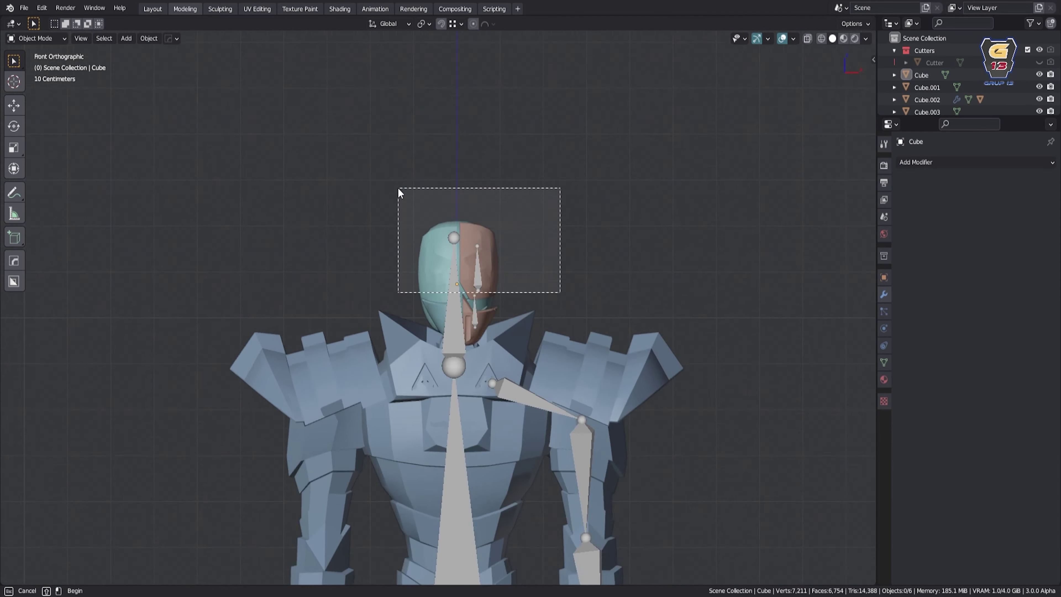
Move the head bone along X to centre it, then rotate a palm bone
left_click_drag(397, 189, 559, 293)
scroll(462, 216, "up", 5)
scroll(462, 216, "down", 5)
left_click(457, 353)
key("Tab")
scroll(459, 292, "up", 5)
key("g")
key("x")
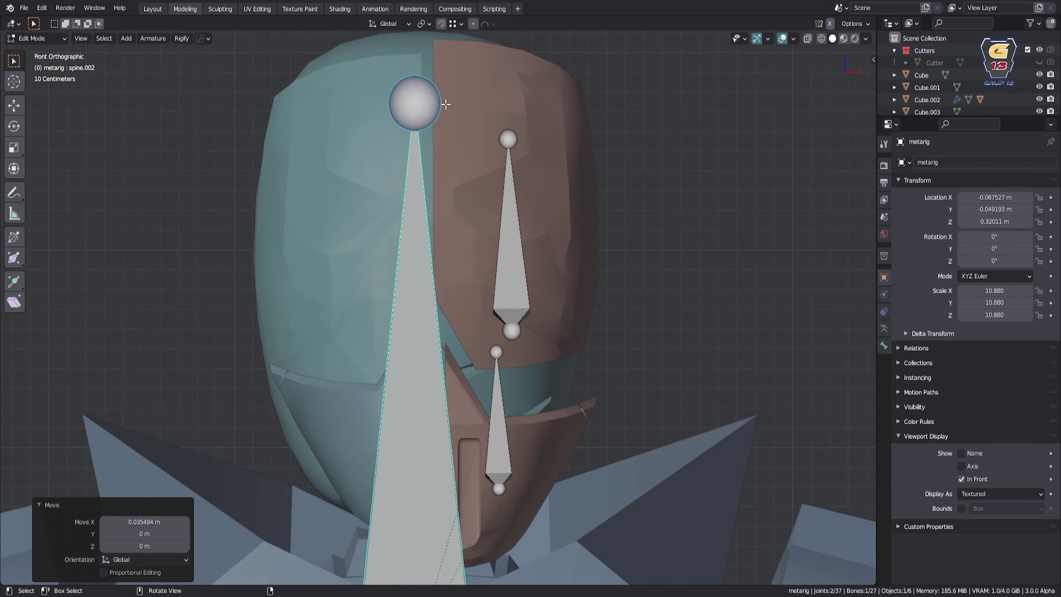
scroll(461, 295, "down", 1)
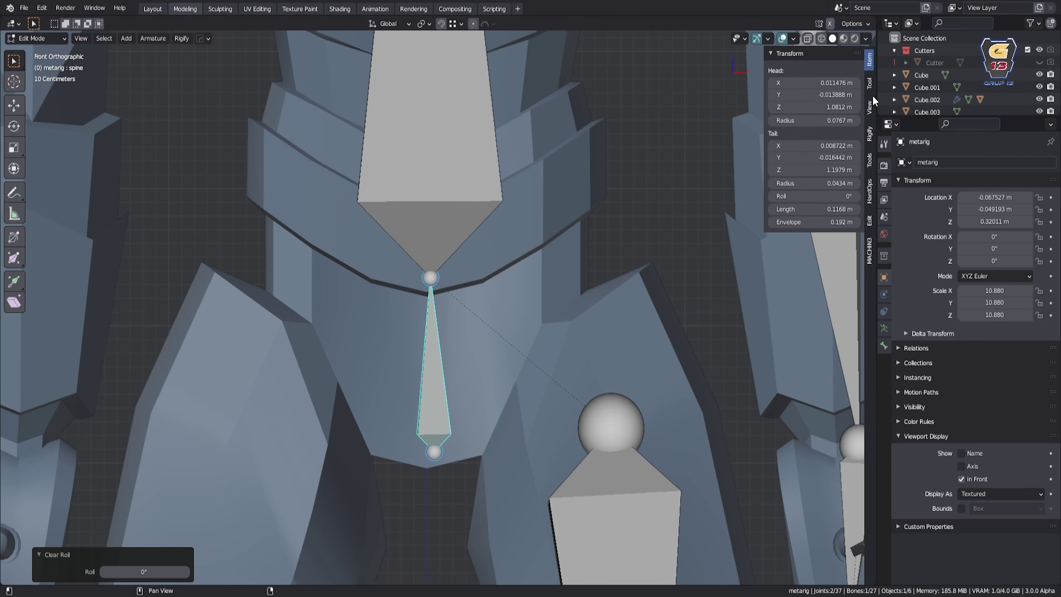
left_click(870, 105)
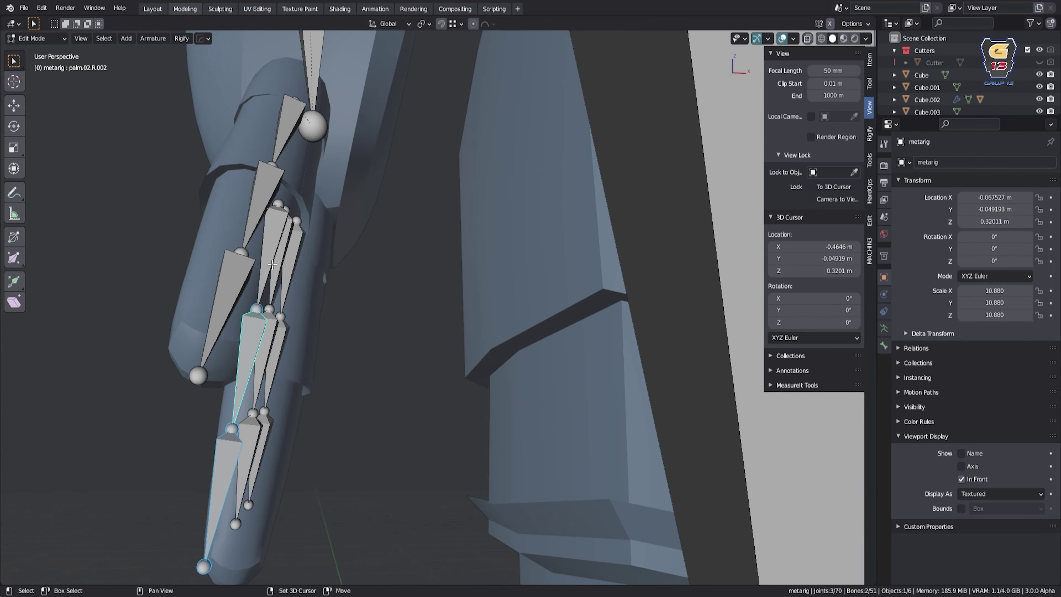
key("r")
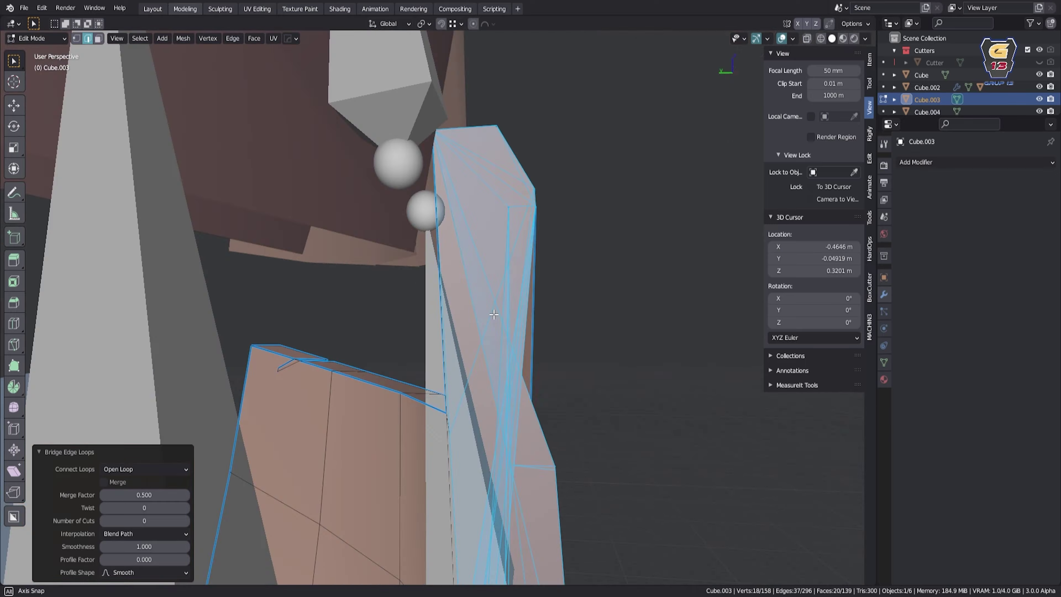
Parent the robot mesh to the metarig With Automatic Weights, creating per-bone vertex groups
mouse_move(376, 176)
middle_mouse_down()
mouse_move(434, 151)
mouse_move(376, 138)
middle_mouse_up()
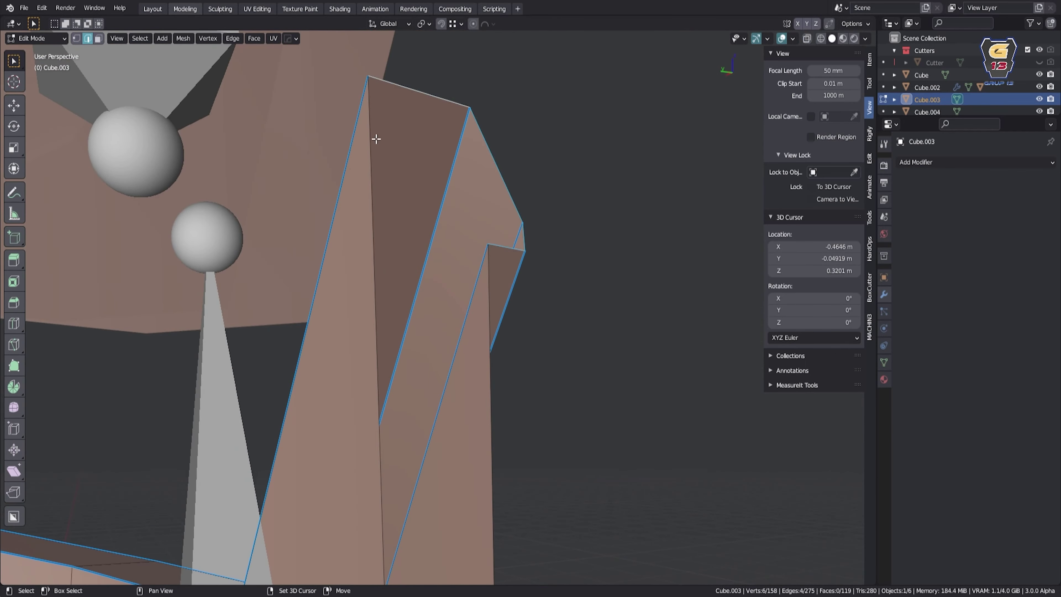
mouse_move(521, 348)
middle_mouse_down()
mouse_move(465, 309)
mouse_move(480, 293)
middle_mouse_up()
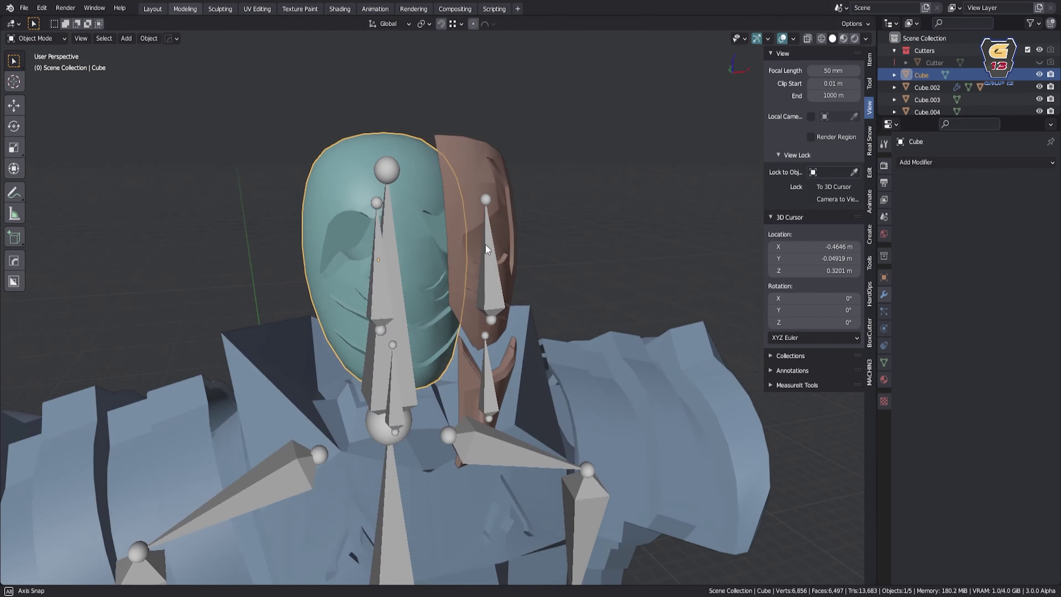
left_click(451, 260)
middle_click_drag(451, 260, 435, 383)
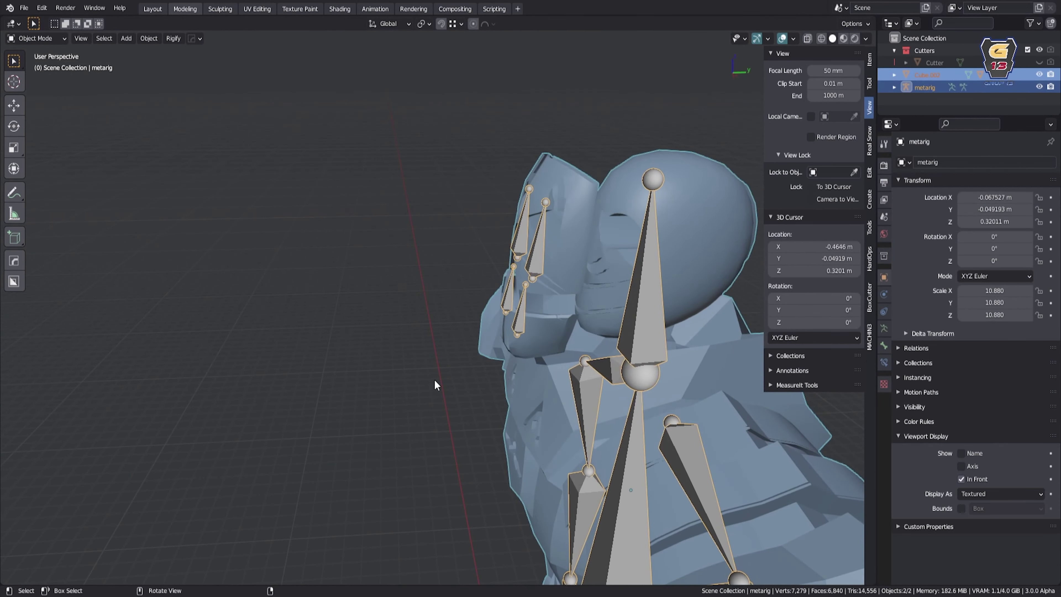
left_click(460, 309, "shift")
key("ctrl+p")
left_click(459, 308)
key("Escape")
Show the mesh's vertex groups and inspect the chest and waist armor pieces
middle_click_drag(493, 234, 543, 209)
left_click(884, 362)
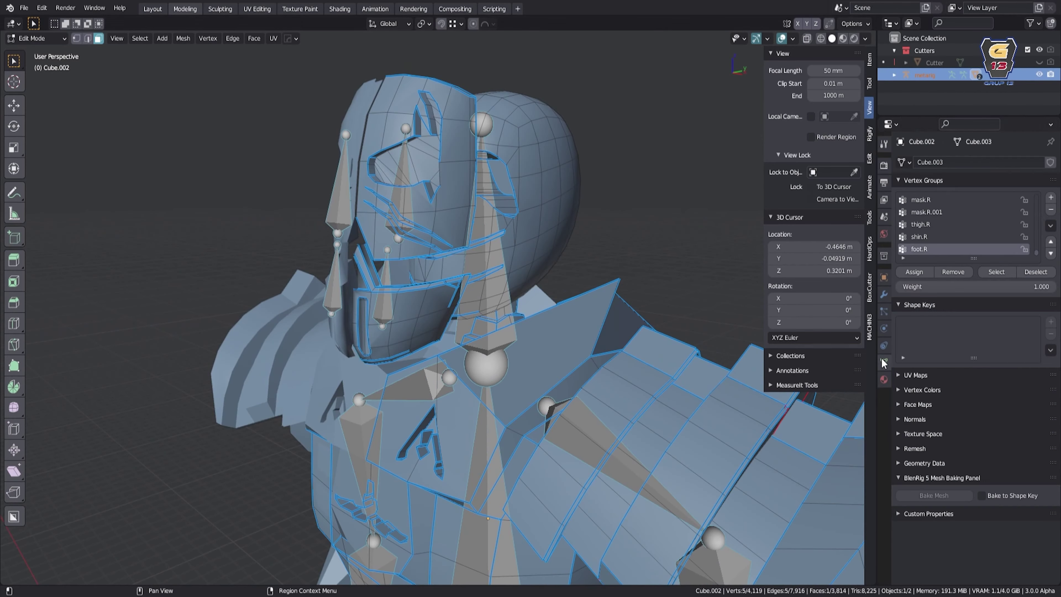
middle_click_drag(634, 203, 591, 320, "ctrl")
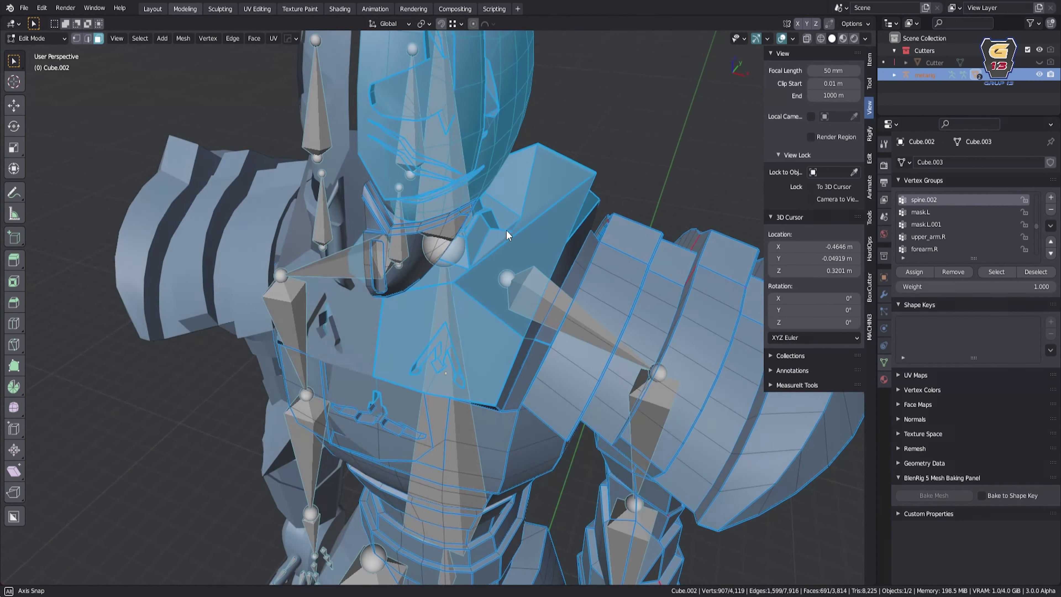
mouse_move(506, 236)
middle_mouse_down()
mouse_move(344, 213)
mouse_move(514, 206)
mouse_move(654, 157)
mouse_move(572, 281)
mouse_move(430, 224)
middle_mouse_up()
scroll(572, 281, "up", 5)
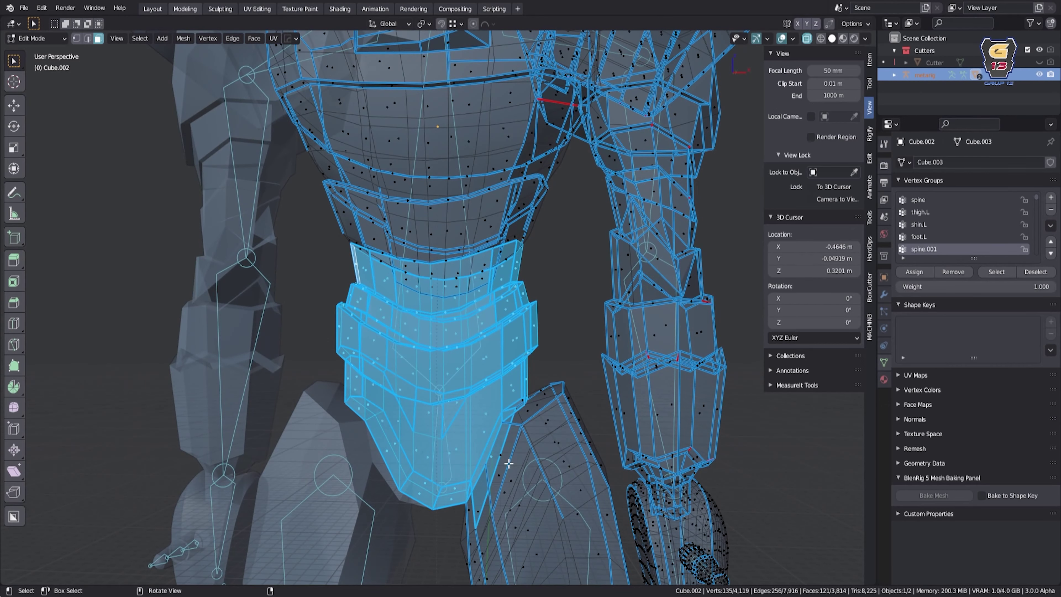
middle_click_drag(414, 406, 499, 428)
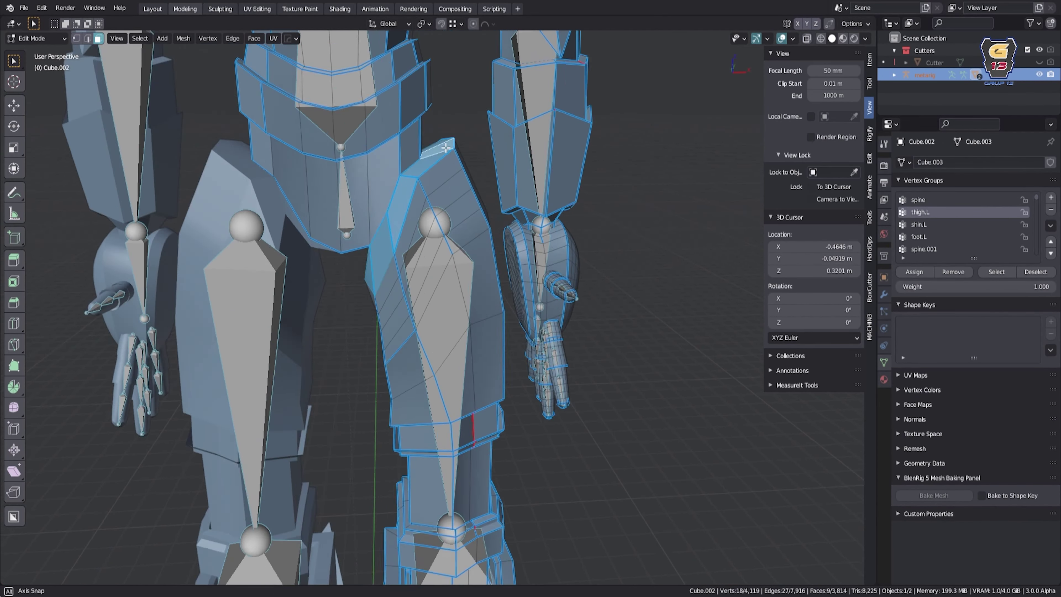
scroll(480, 229, "up", 3)
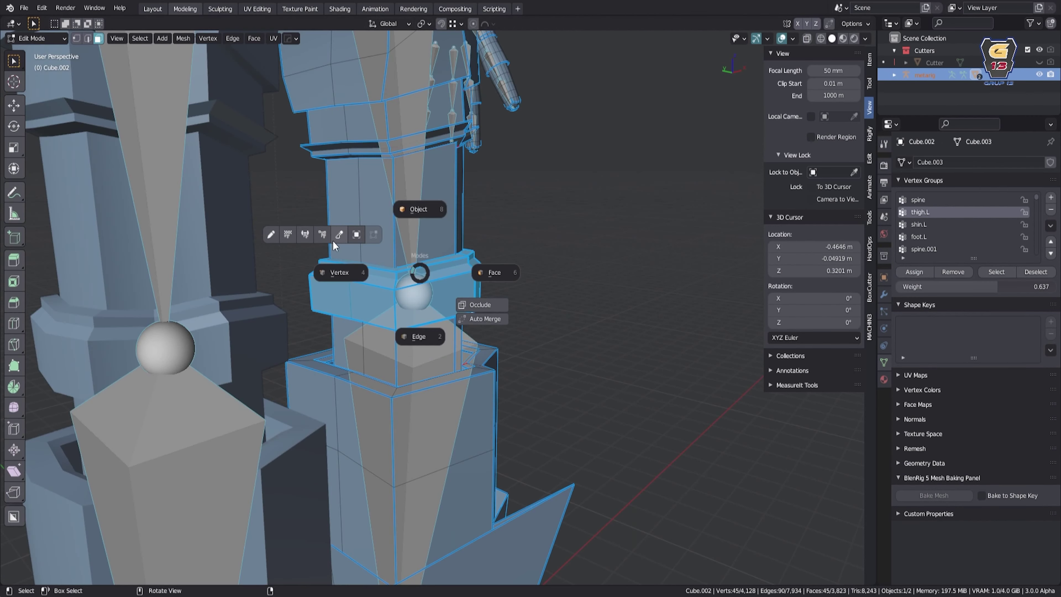
Test the shin bone deformation by rotating on X, then save as skinalp.blend
key("r")
key("x")
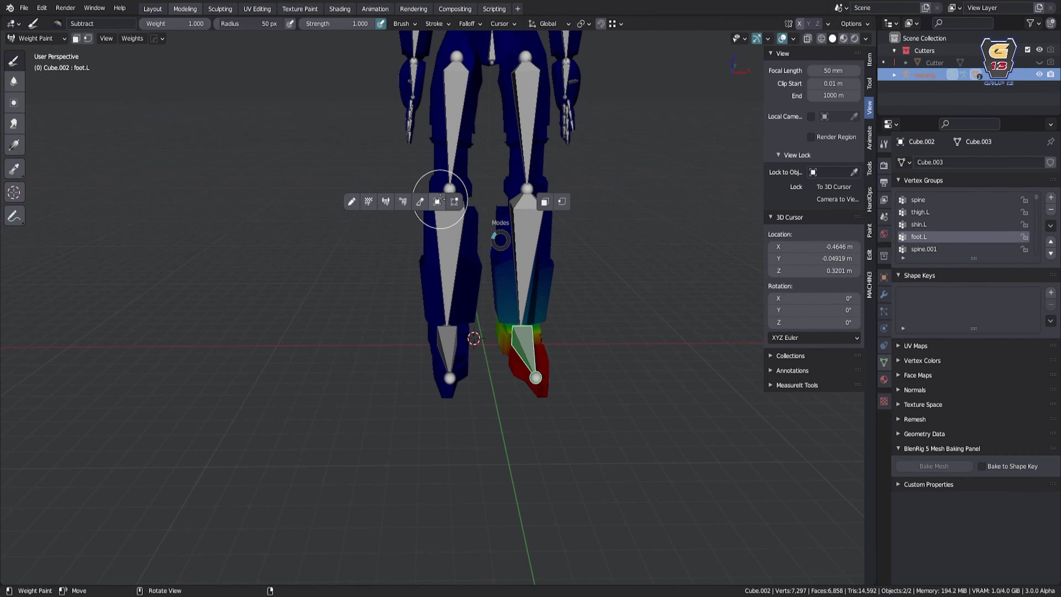
key("ctrl+s")
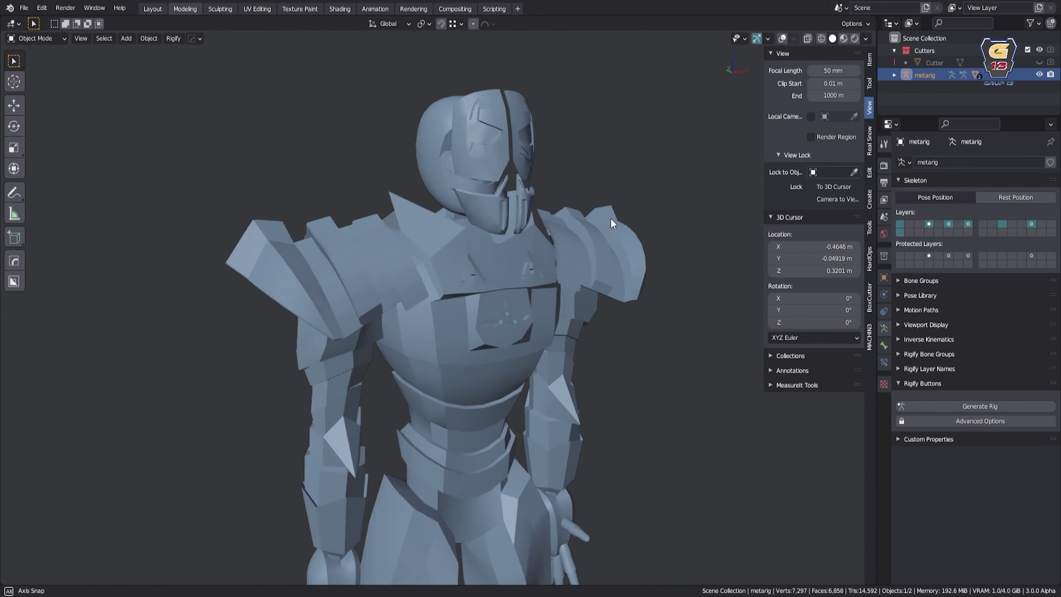
Orbit and zoom around the bound robot, then switch to the front view
mouse_move(610, 219)
middle_mouse_down()
mouse_move(532, 234)
mouse_move(505, 269)
mouse_move(568, 286)
middle_mouse_up()
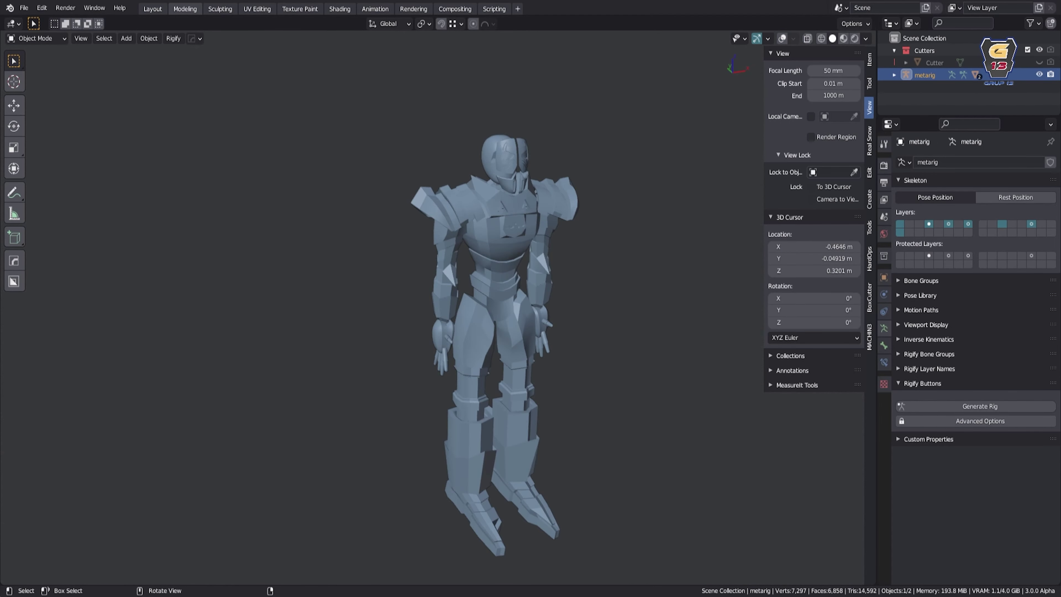
middle_click_drag(529, 396, 346, 370)
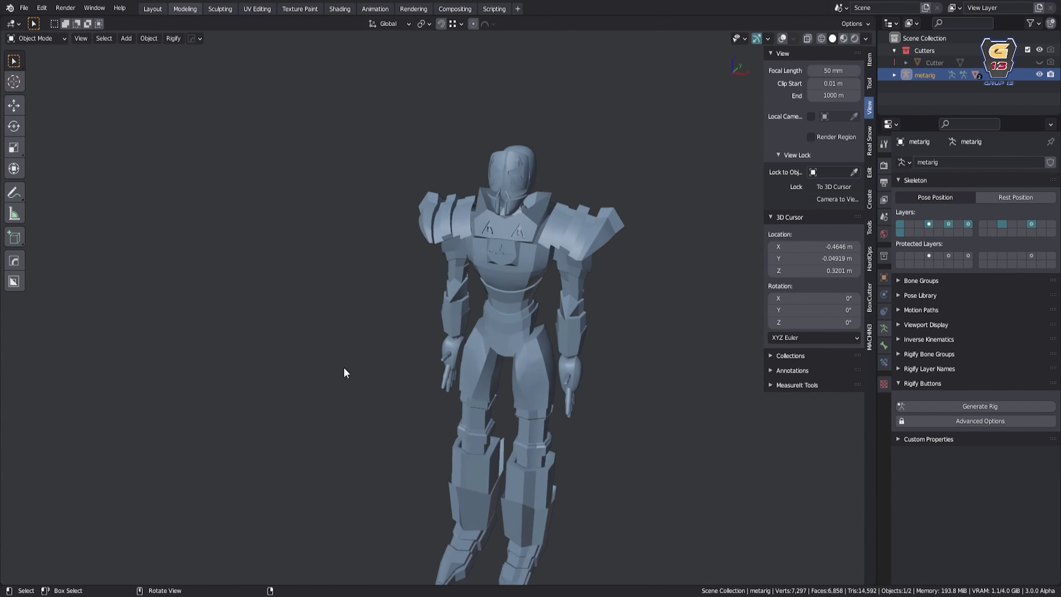
scroll(345, 370, "up", 8)
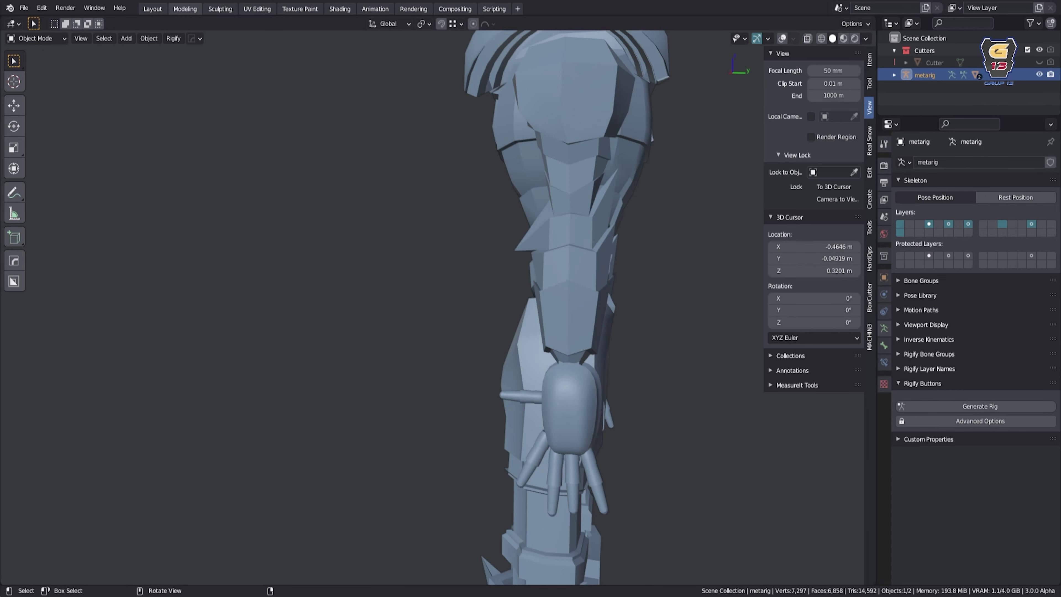
scroll(422, 363, "down", 5)
key("grave")
left_click(421, 227)
scroll(421, 227, "up", 5)
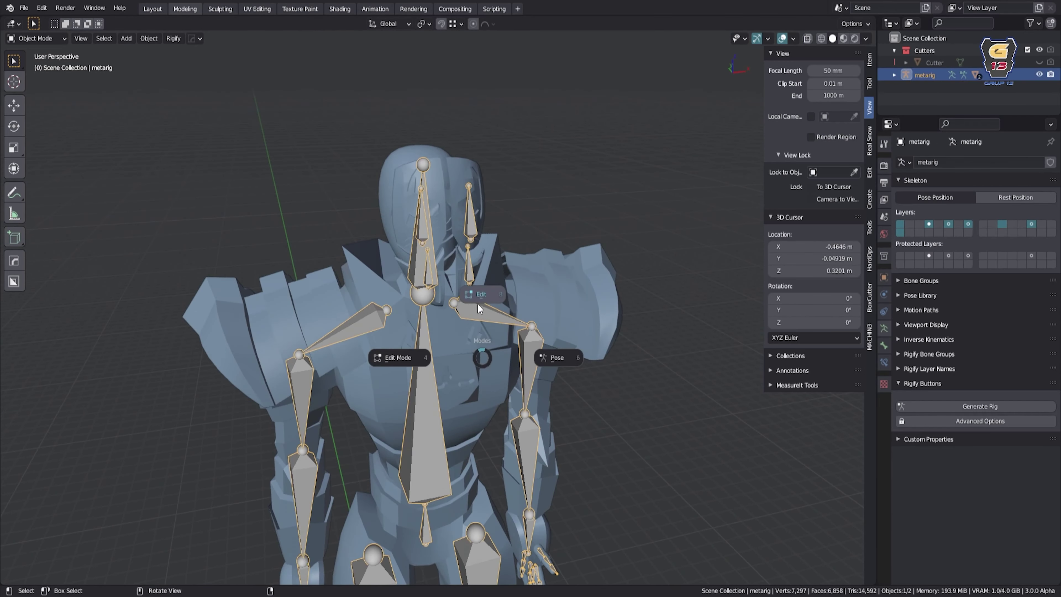
Rename the new hand bone, then duplicate and rotate a mask bone
left_click(419, 393)
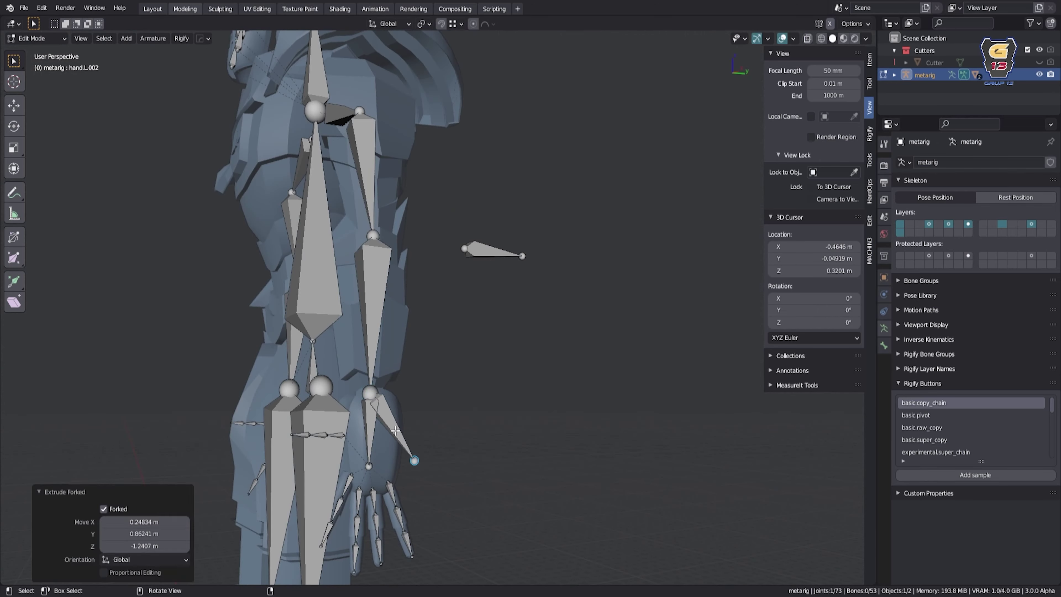
left_click(883, 345)
left_click(943, 163)
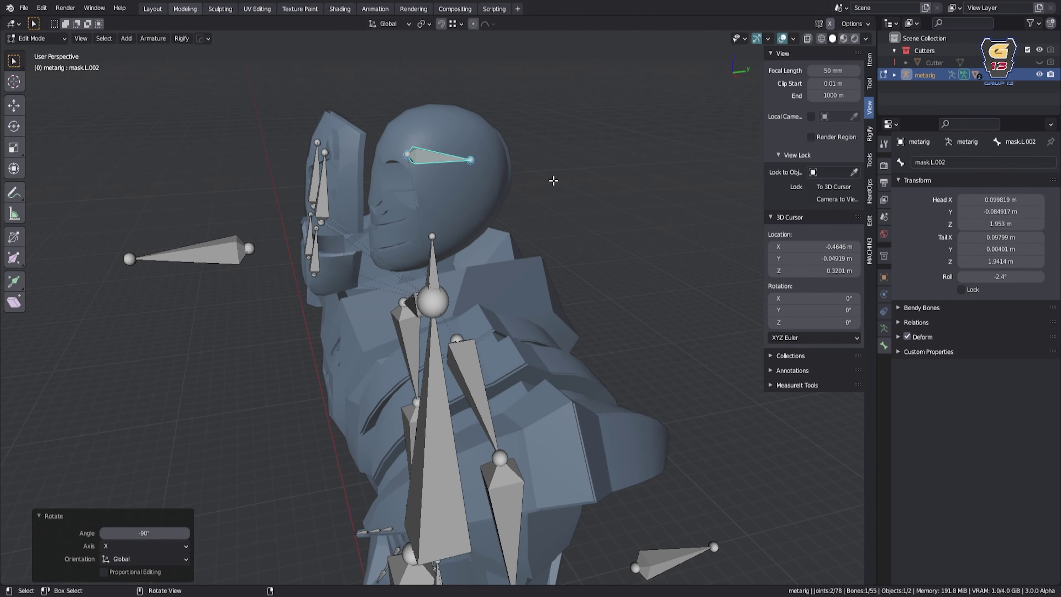
key("shift+d")
key("r")
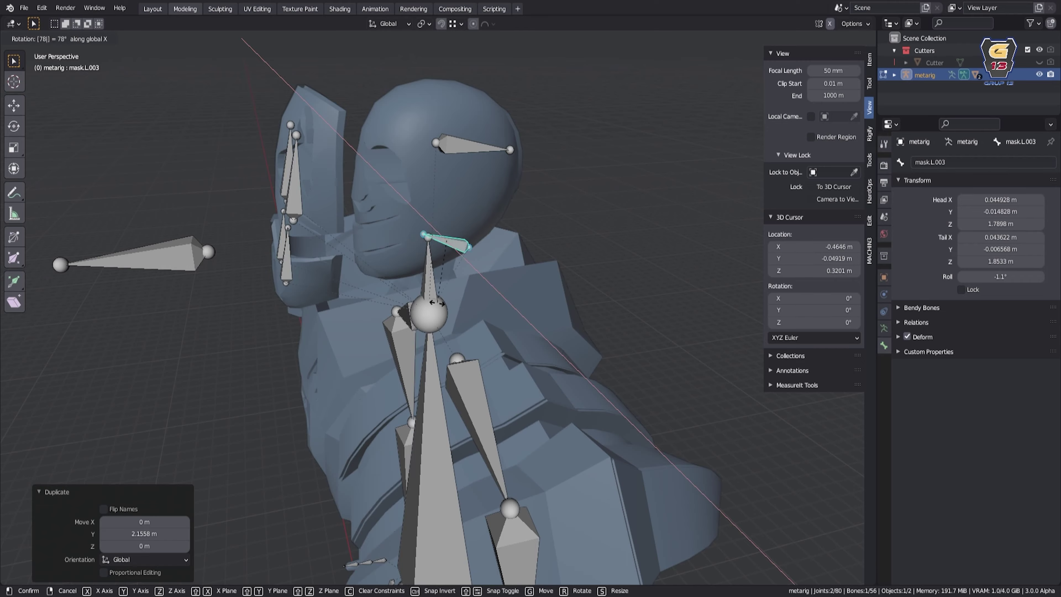
left_click(563, 142)
Parent the new mask bones to spine.002, keeping offset
mouse_move(563, 142)
middle_mouse_down()
mouse_move(438, 237)
mouse_move(505, 301)
mouse_move(436, 470)
mouse_move(436, 293)
middle_mouse_up()
left_click(504, 301, "shift")
key("ctrl+p")
left_click(504, 311)
Extrude a new bone from the knee and disconnect it from its parent
key("KP_3")
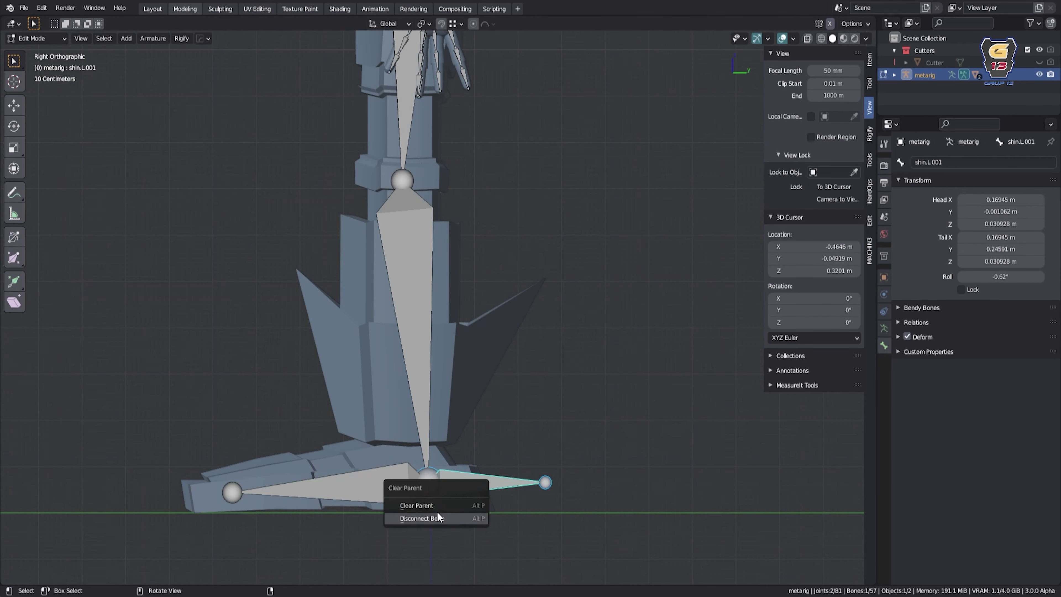
left_click(387, 237)
key("e")
left_click(279, 240)
key("alt+p")
left_click(343, 239)
mouse_move(344, 239)
middle_mouse_down()
mouse_move(441, 260)
mouse_move(561, 244)
middle_mouse_up()
Symmetrize the new left bones to the right side in front view
key("KP_1")
scroll(457, 76, "up", 3)
right_click(490, 196)
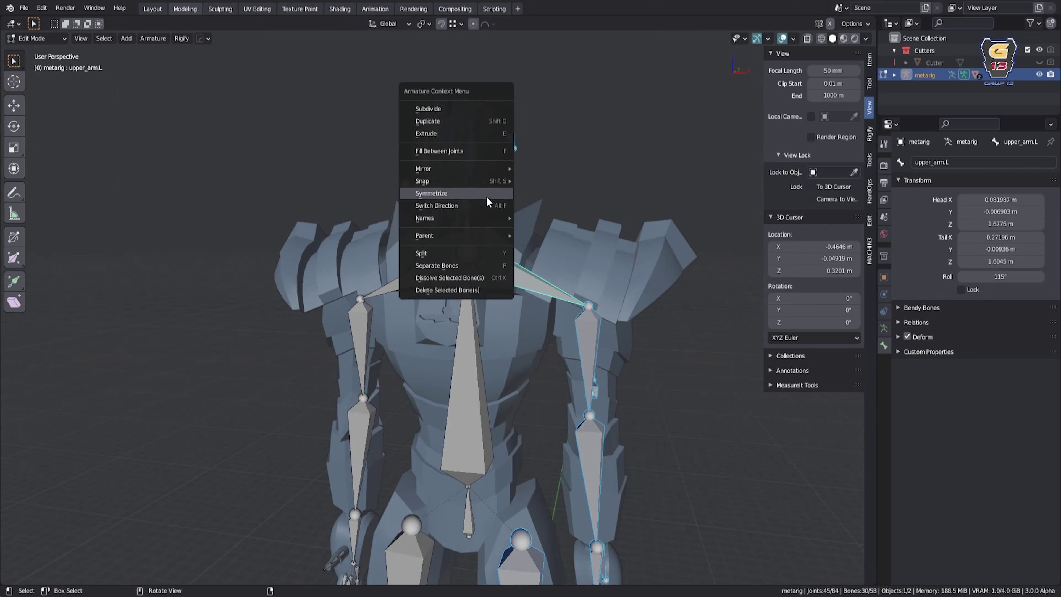
left_click(490, 196)
scroll(365, 413, "up", 4)
Move the selected bones along X into position and return to Object Mode
key("g")
key("x")
key("Return")
scroll(364, 413, "down", 3)
mouse_move(365, 413)
middle_mouse_down("shift")
mouse_move(405, 242)
mouse_move(351, 329)
middle_mouse_up("shift")
scroll(405, 243, "up", 4)
key("g")
left_click(347, 229)
key("Tab")
scroll(379, 274, "down", 6)
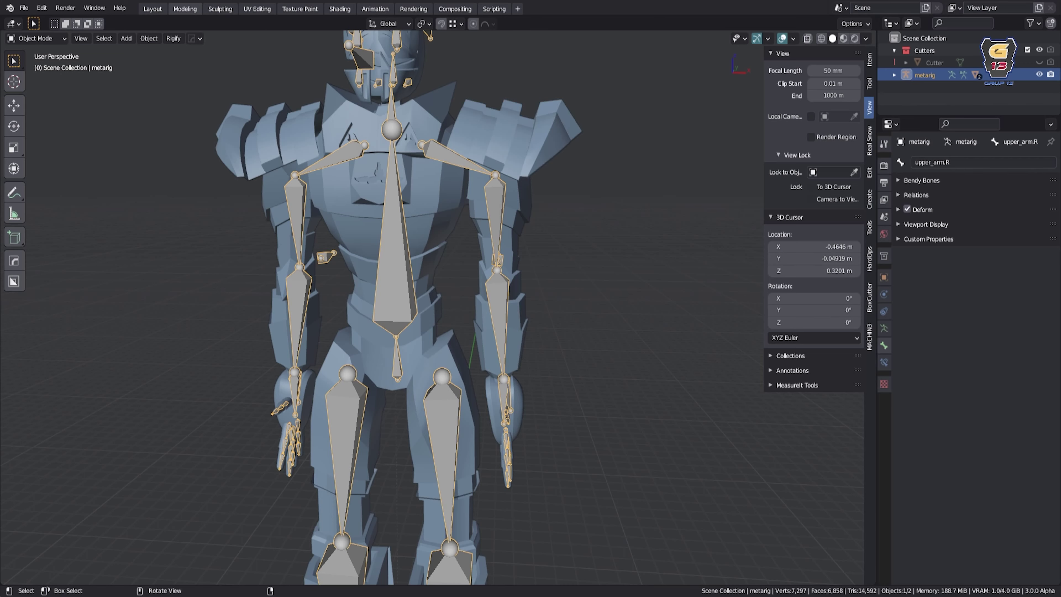
Adjust the left arm IK constraint's pole angle toward -74.6° on hand.L
middle_click_drag(342, 389, 369, 388)
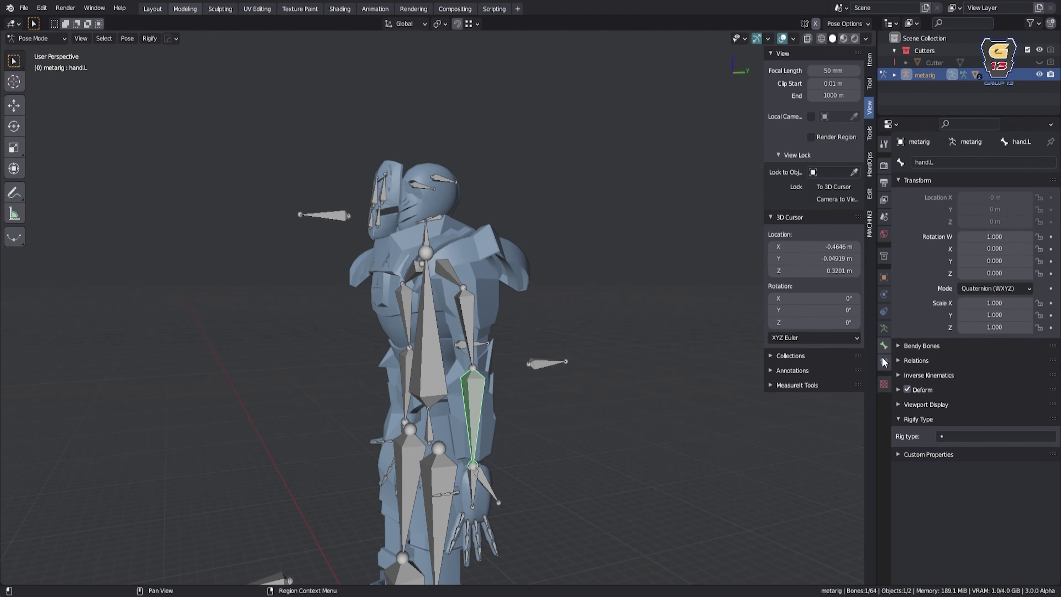
left_click(885, 363)
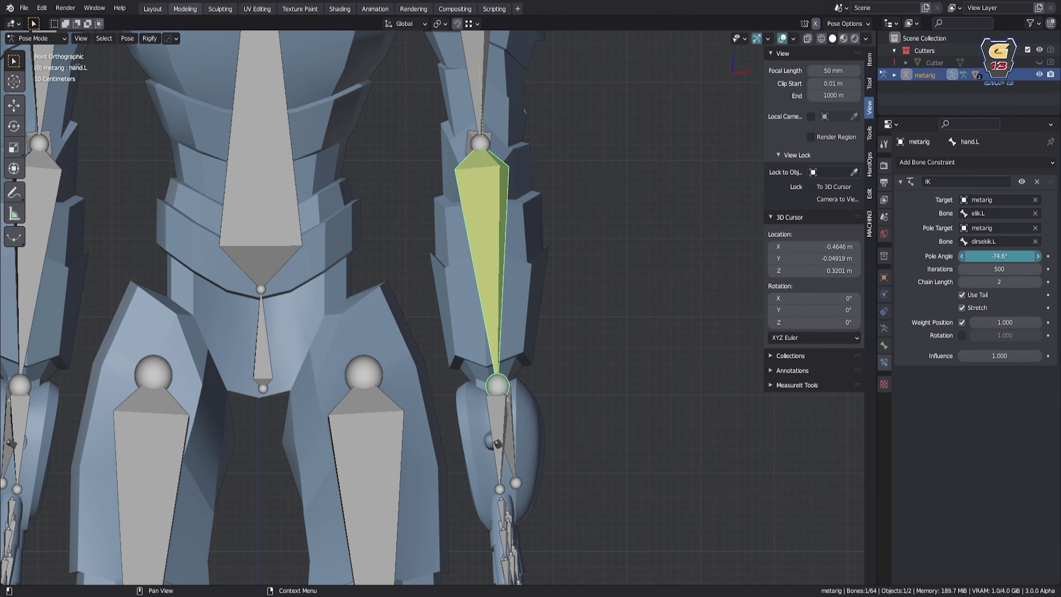
mouse_move(576, 359)
left_mouse_down()
mouse_move(584, 344)
mouse_move(579, 359)
left_mouse_up()
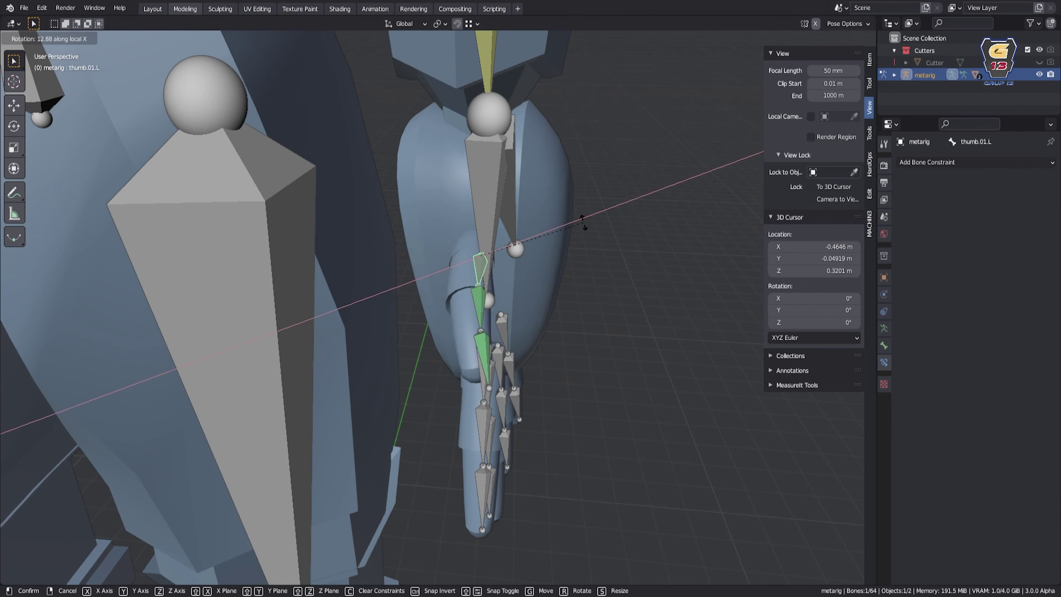
key("y")
key("y")
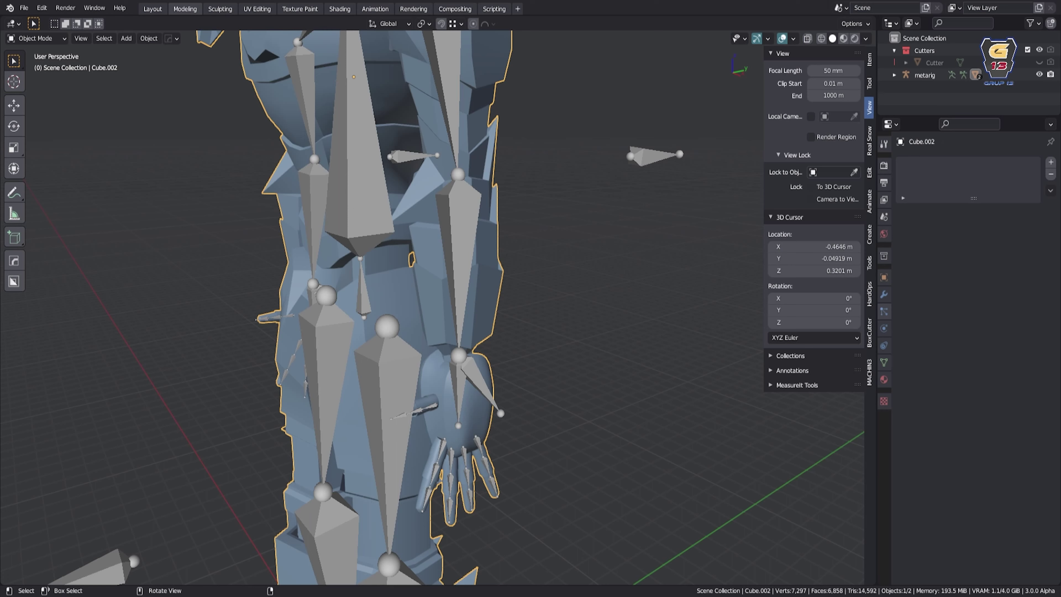
Select the metarig and enter Pose Mode at the robot's lower body
scroll(463, 354, "down", 5)
scroll(462, 355, "up", 4)
left_click(443, 392)
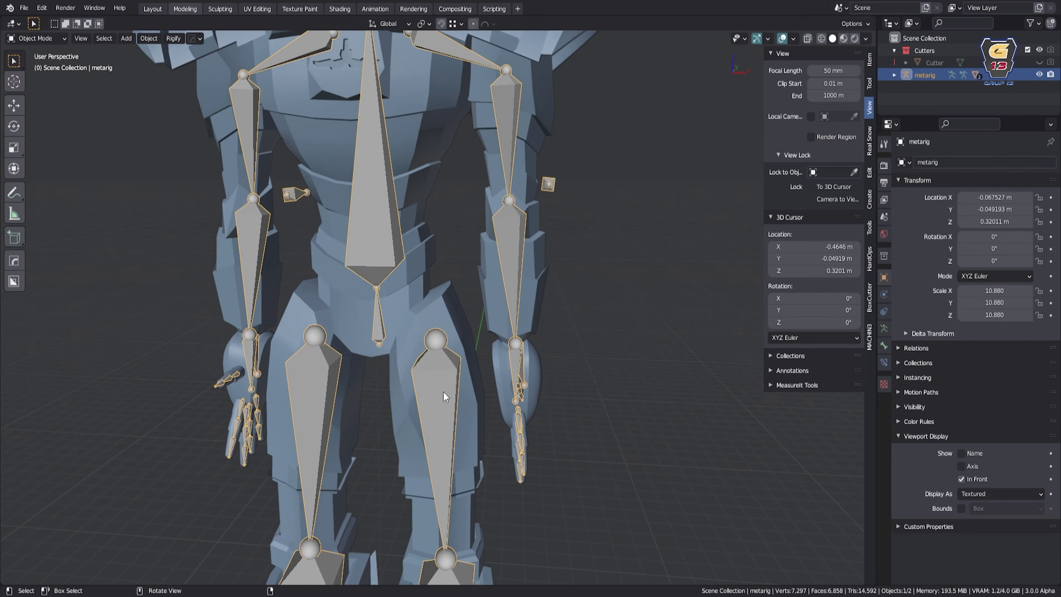
left_click(404, 309)
mouse_move(404, 308)
middle_mouse_down()
mouse_move(344, 365)
mouse_move(448, 334)
middle_mouse_up()
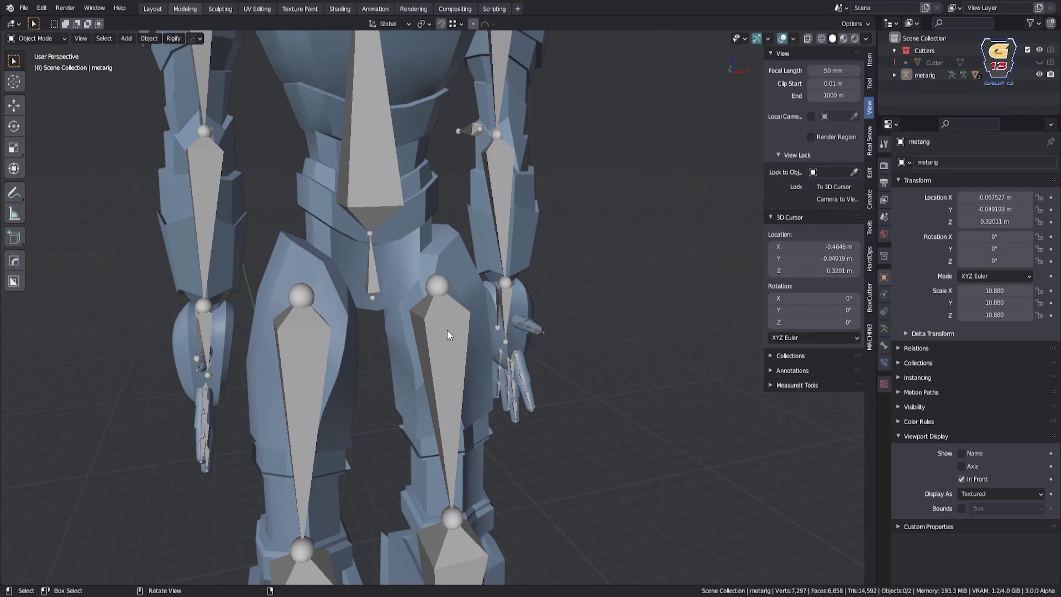
key("ctrl+Tab")
Add an IK constraint to shin.L with metarig targets and pole bone thigh.L.001
left_click(914, 240)
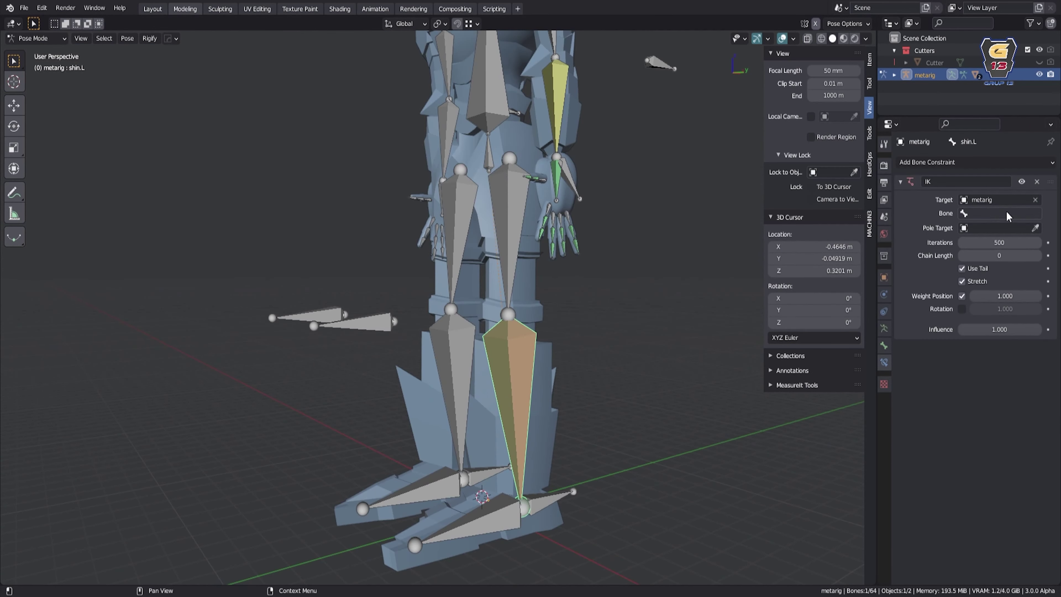
left_click(998, 213)
left_click(986, 234)
left_click(998, 227)
left_click(986, 246)
left_click(999, 242)
left_click(985, 267)
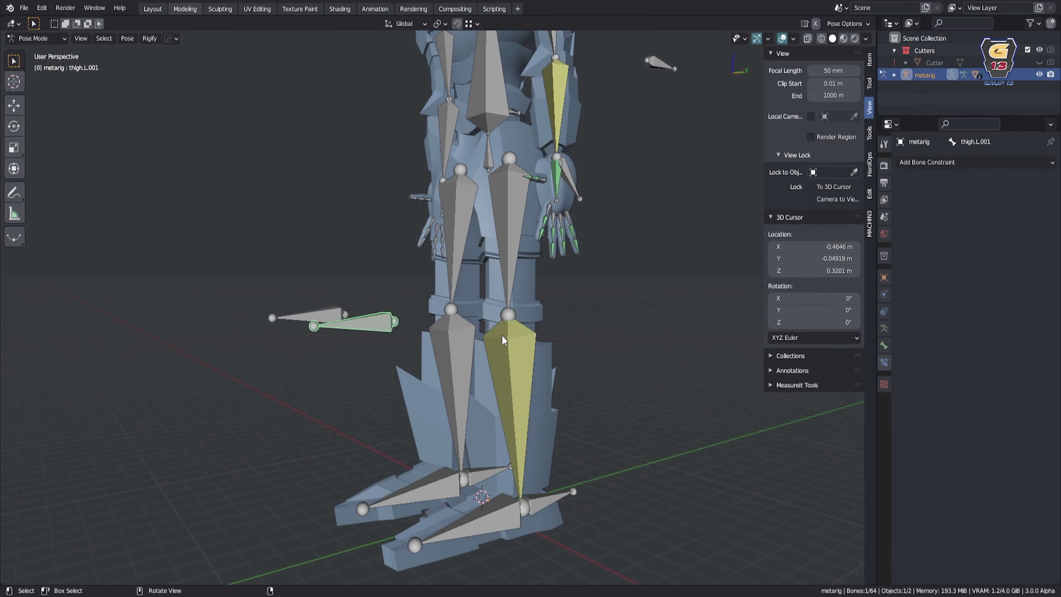
Adjust the IK pole angle value and raise the chain length
double_click(999, 256)
type("-7")
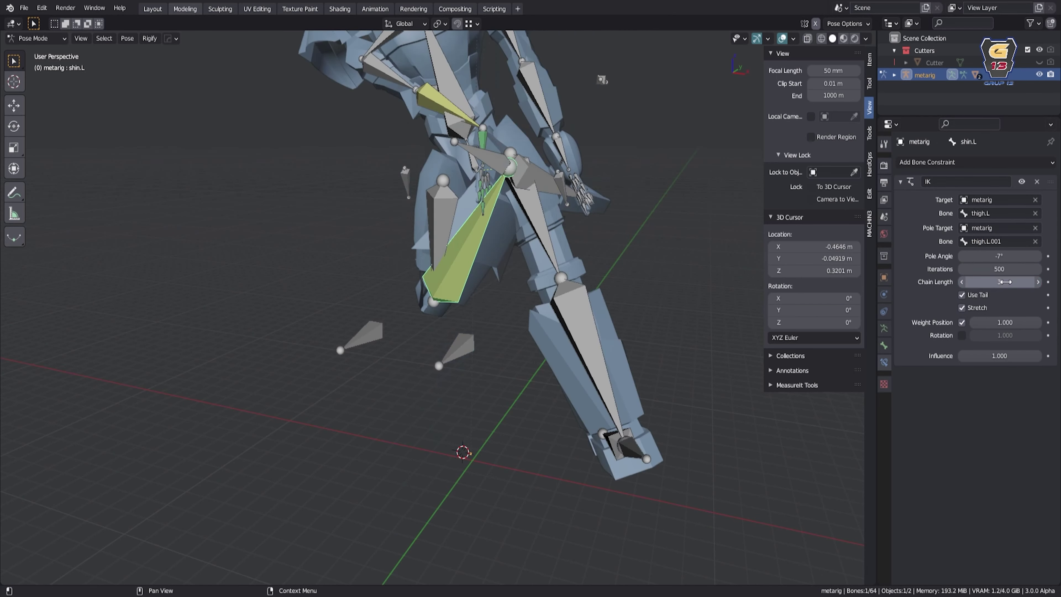
key("Return")
left_click(1038, 281)
double_click(998, 256)
type("17")
key("Return")
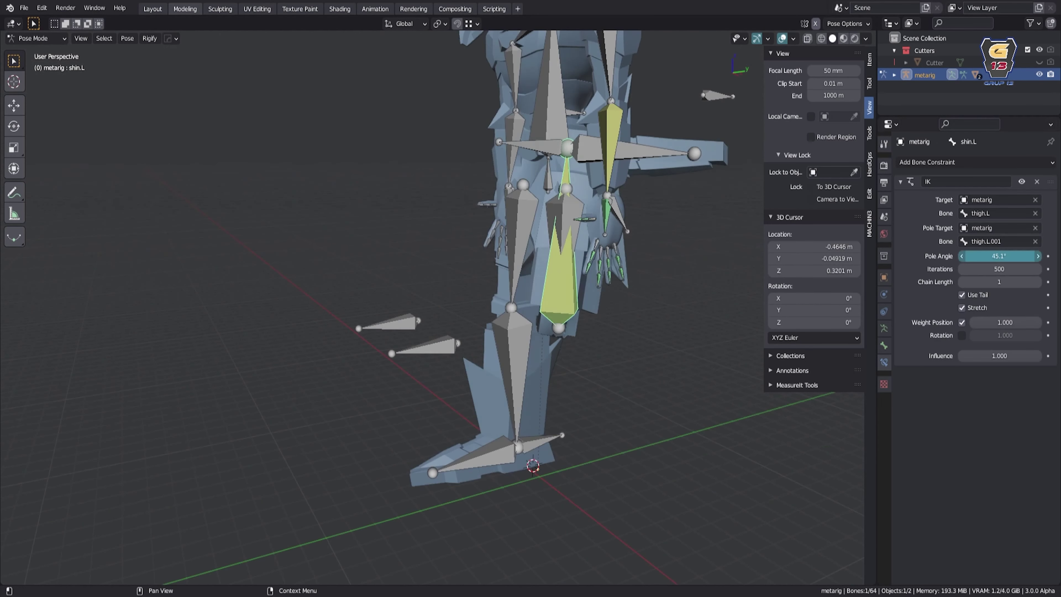
Reassign the IK target bone to shin.L.001 and set the leg's pole target
left_click(998, 213)
type("sh")
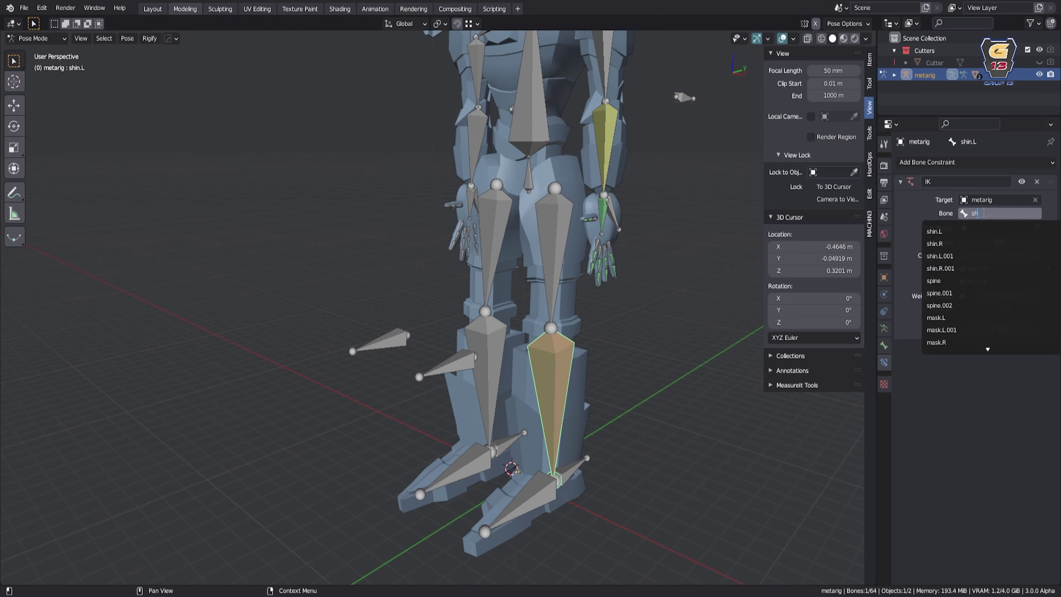
left_click(986, 251)
left_click(984, 228)
left_click(940, 271)
middle_click_drag(505, 289, 474, 145)
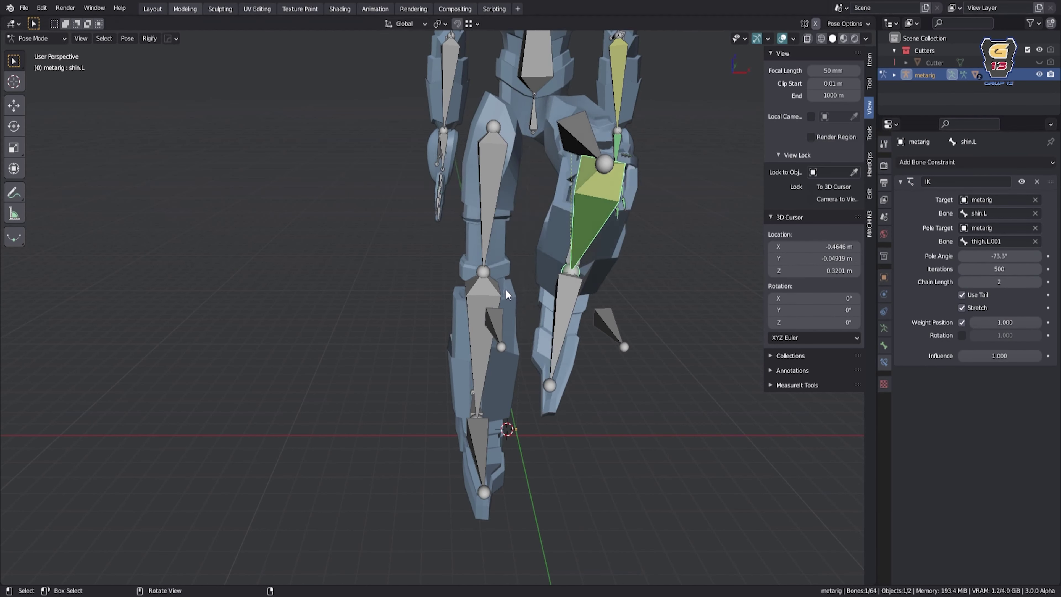
left_click(474, 144)
left_click(509, 180)
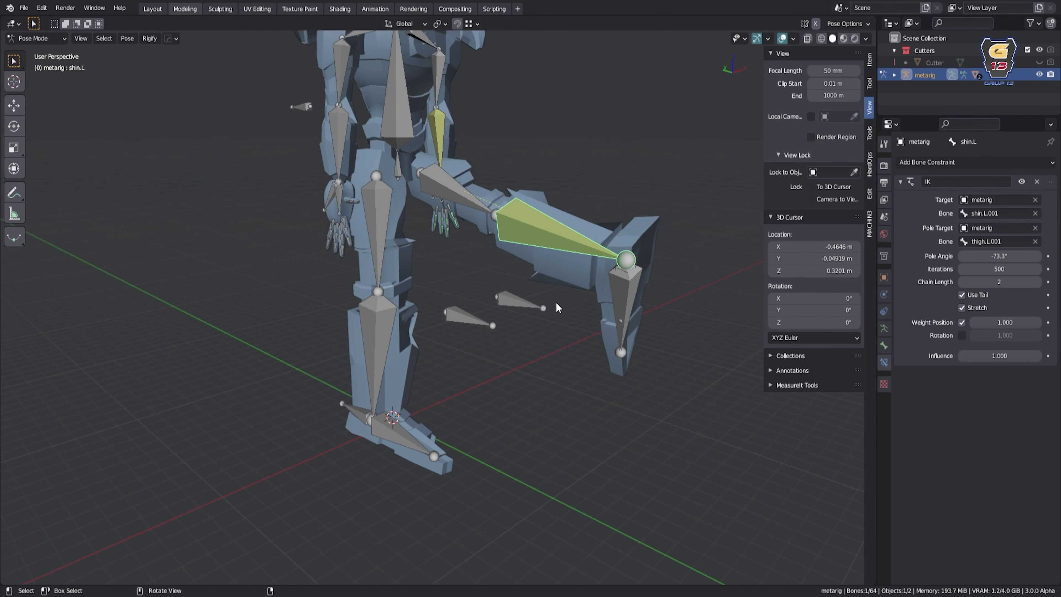
Select the foot bones in armature Edit Mode and bring up their parenting options
key("KP_1")
middle_click_drag(520, 336, 417, 293)
key("Tab")
scroll(397, 376, "up", 3)
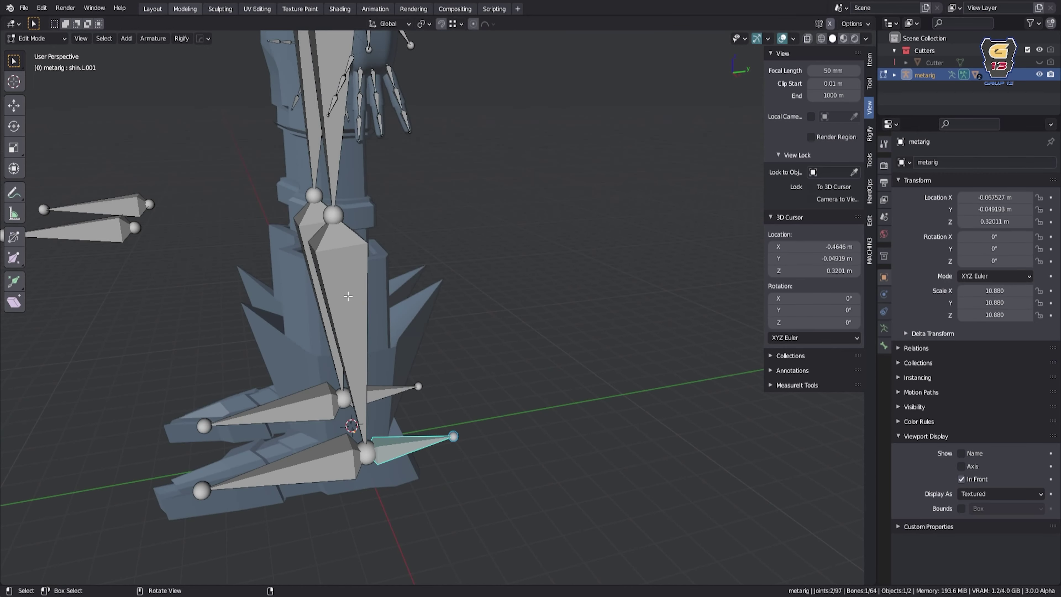
left_click(443, 431, "shift")
key("ctrl+p")
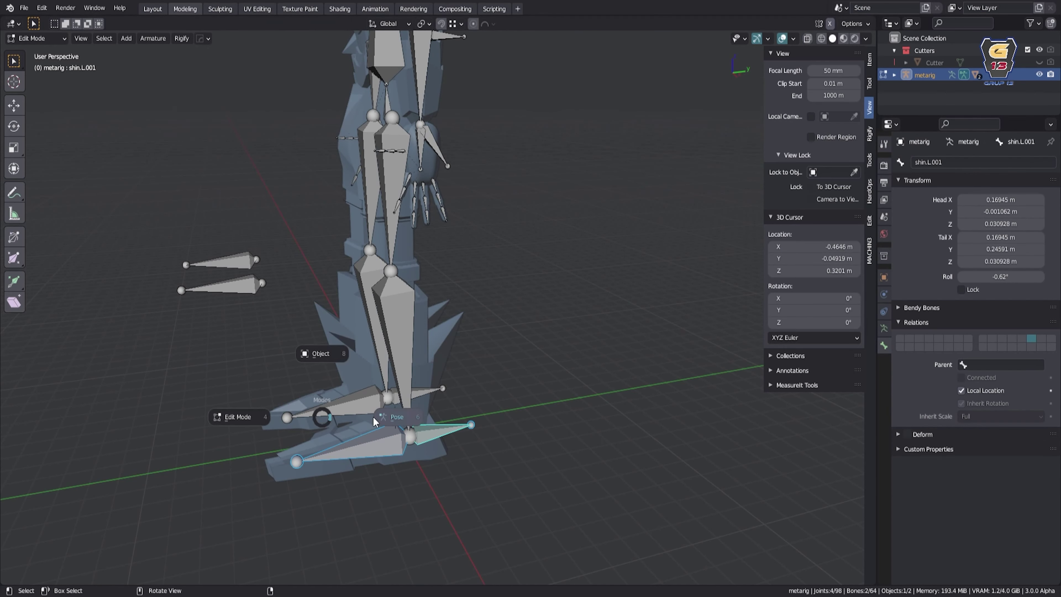
scroll(430, 429, "down", 4)
Duplicate the shin.L bone and slide the copy into a new position
middle_click_drag(430, 429, 417, 334)
left_click(431, 291)
key("shift+d")
key("Escape")
scroll(431, 291, "down", 4)
middle_click_drag(431, 291, 467, 378)
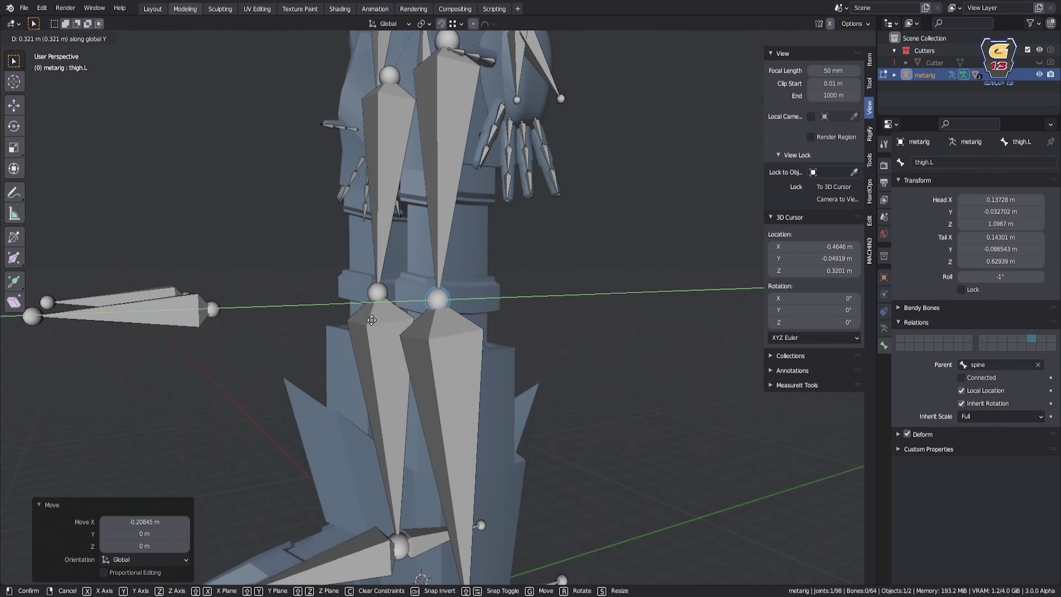
key("Tab")
Add a Track To constraint on spine.002 targeting metarig/targethead
key("g")
left_click(966, 162)
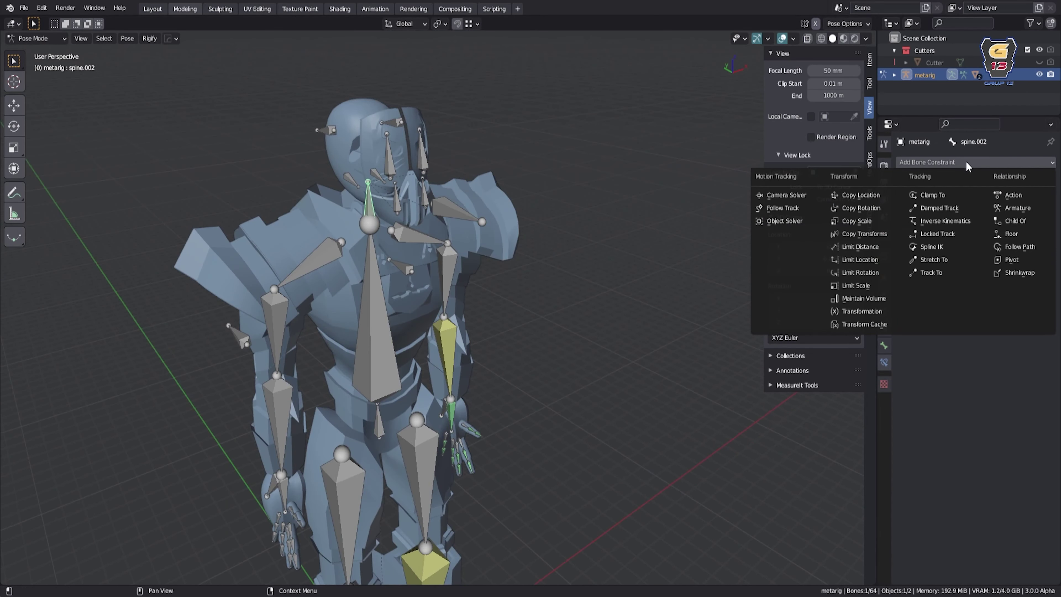
left_click(946, 261)
mouse_move(418, 292)
middle_mouse_down()
mouse_move(353, 256)
mouse_move(403, 297)
mouse_move(385, 269)
middle_mouse_up()
Raise a bone along Z in Pose Mode, then add Copy Transforms to mask.L
key("Tab")
key("ctrl+Tab")
left_click(438, 270)
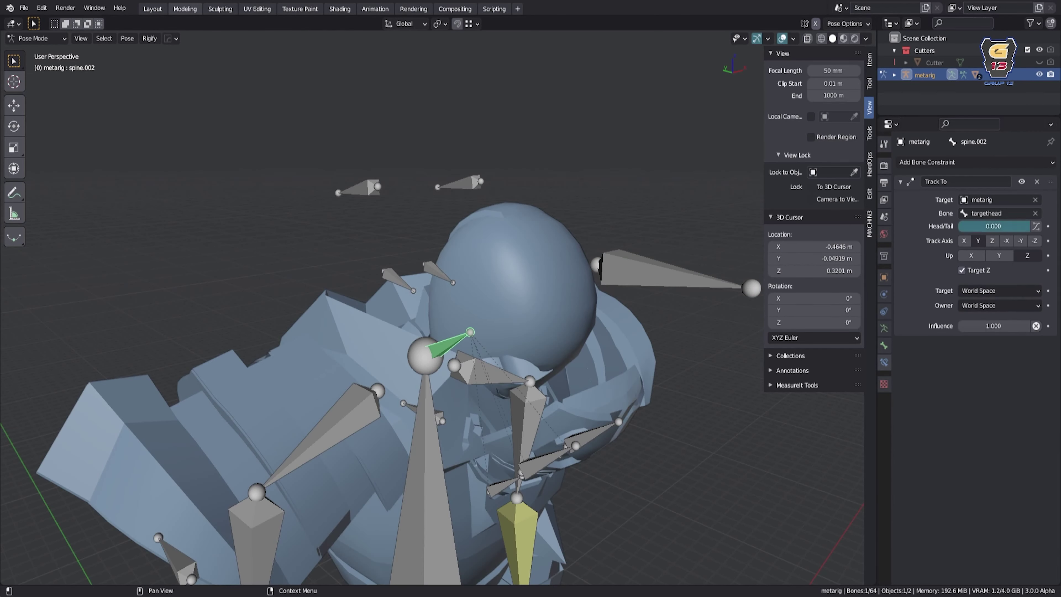
key("ctrl+Tab")
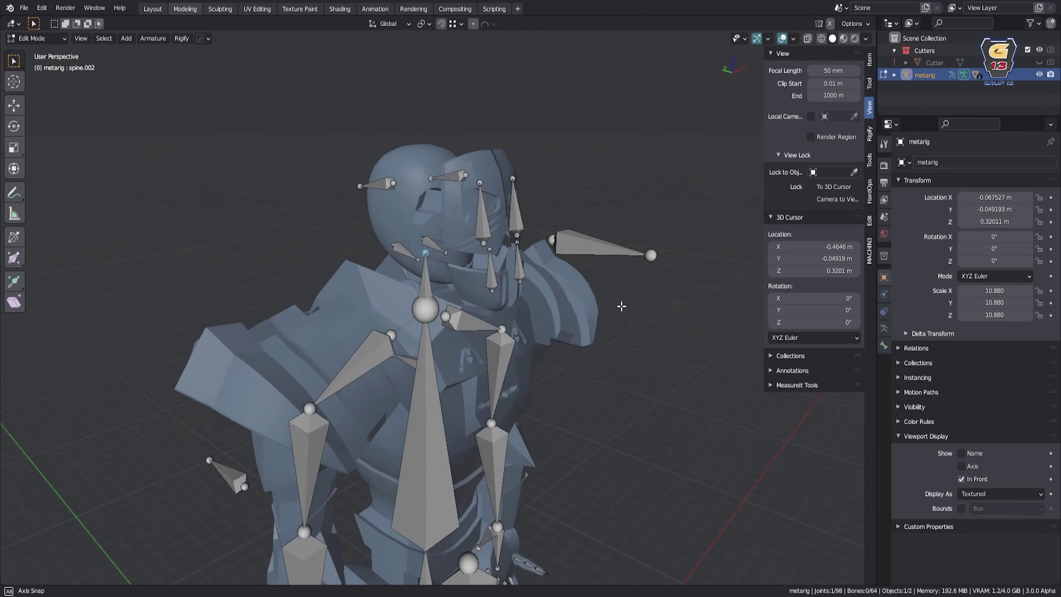
left_click(522, 296)
mouse_move(522, 297)
middle_mouse_down()
mouse_move(378, 261)
mouse_move(343, 298)
middle_mouse_up()
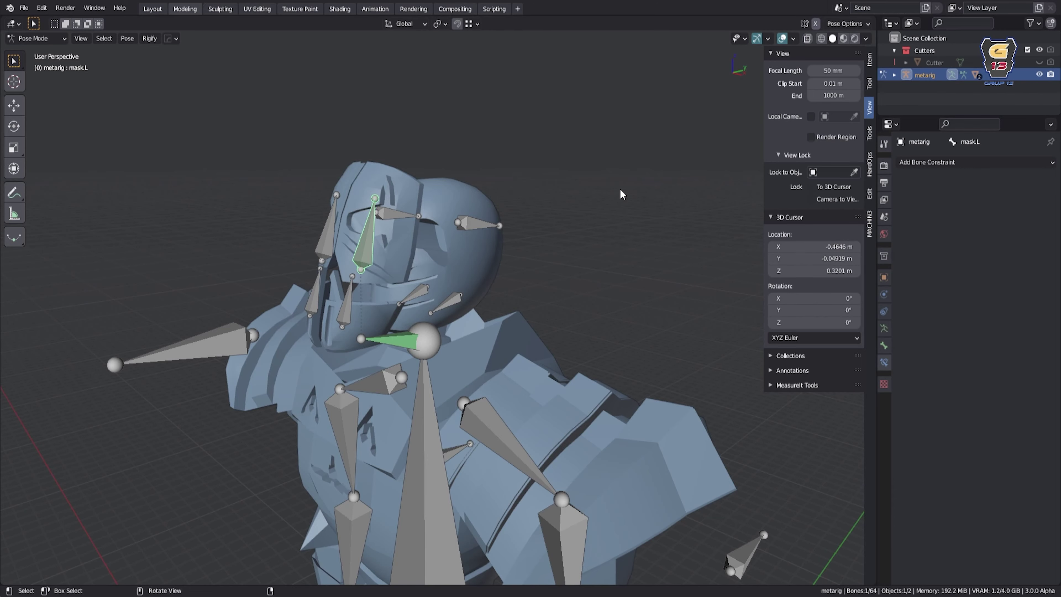
scroll(621, 194, "up", 2)
left_click(973, 162)
left_click(865, 217)
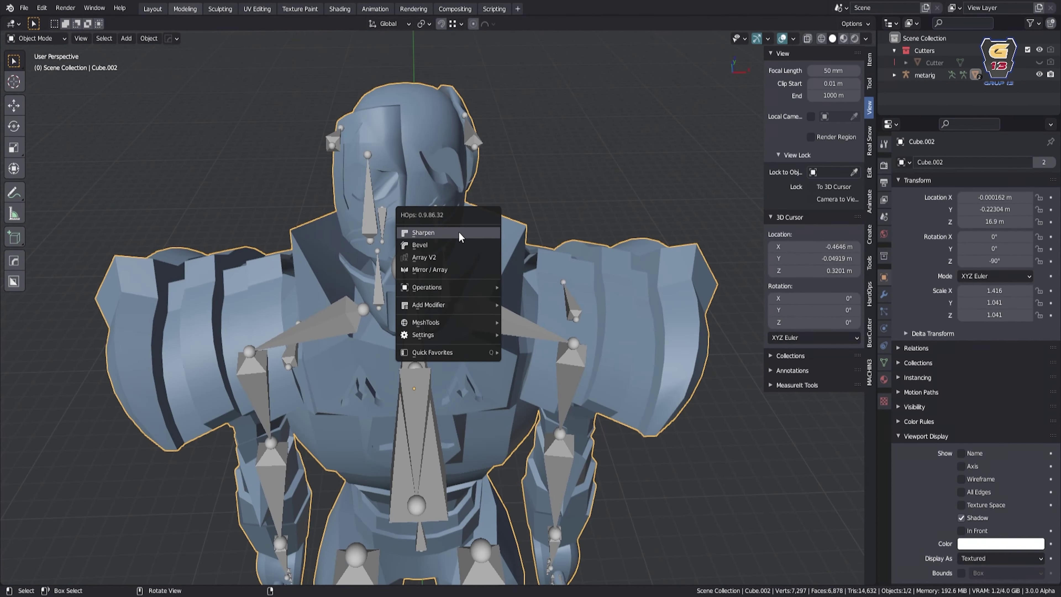
Sharpen Cube.002 with HardOps at 30° sharpness and 60° auto smooth
left_click(458, 237)
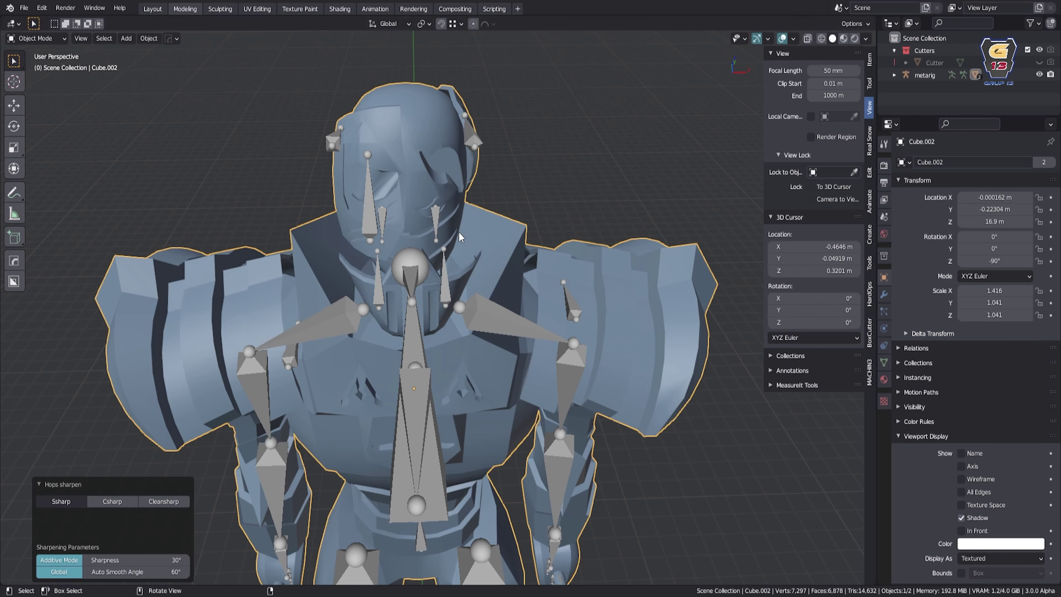
middle_click_drag(458, 232, 431, 287)
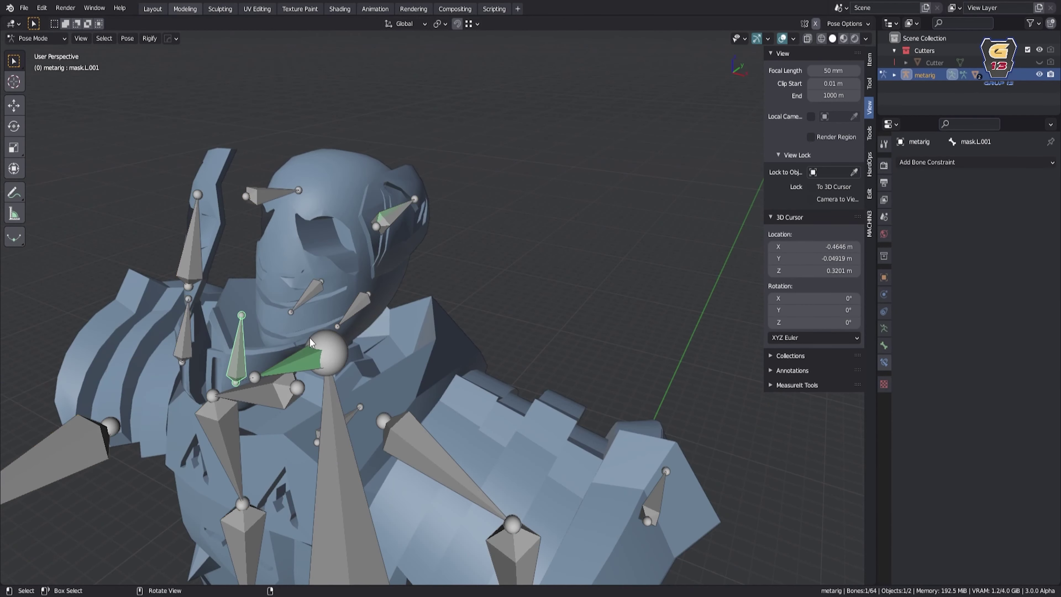
Give mask.L.001 a Copy Transforms constraint copying bone mask.L.003
left_click(975, 162)
left_click(864, 234)
left_click(941, 293)
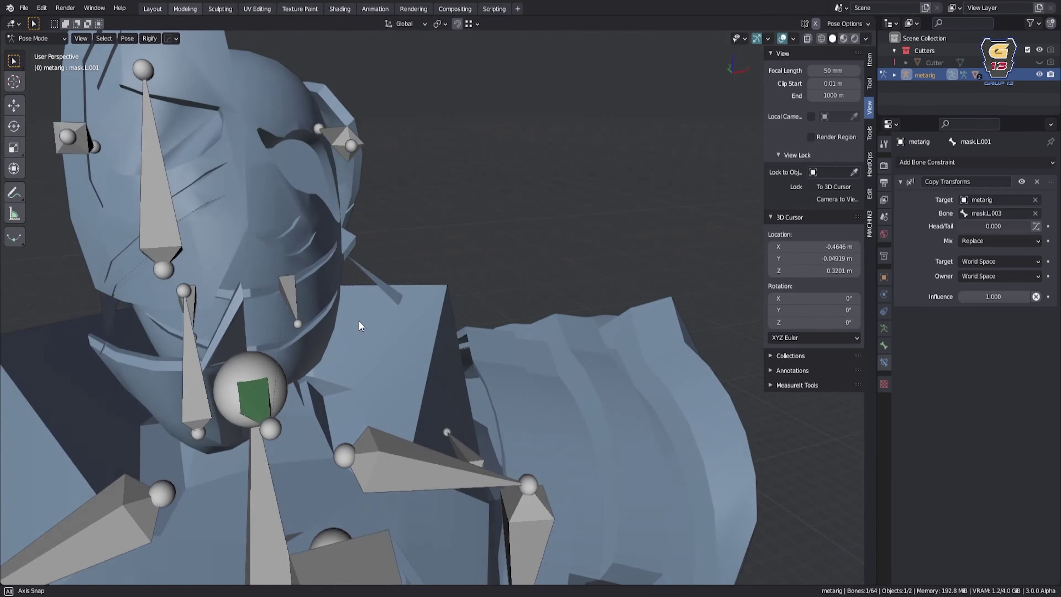
middle_click_drag(272, 309, 347, 269)
Inspect Cube.002's mask.R vertex-group weights in Weight Paint mode
key("ctrl+Tab")
left_click(307, 285, "shift")
key("ctrl+Tab")
scroll(292, 271, "up", 3)
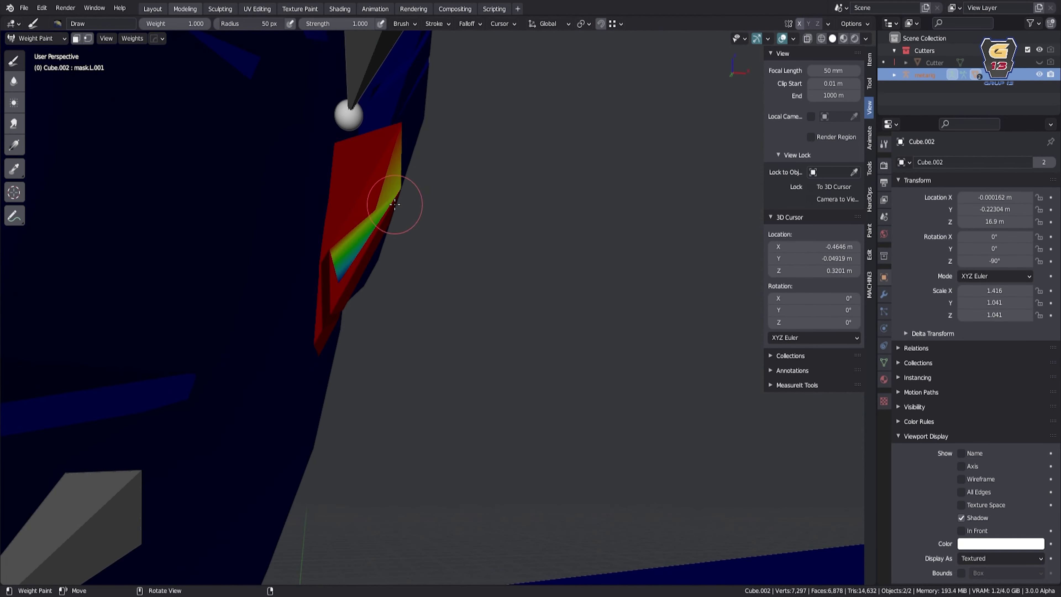
scroll(347, 269, "down", 5)
middle_click_drag(255, 237, 414, 178)
left_click(414, 177, "ctrl")
key("ctrl+Tab")
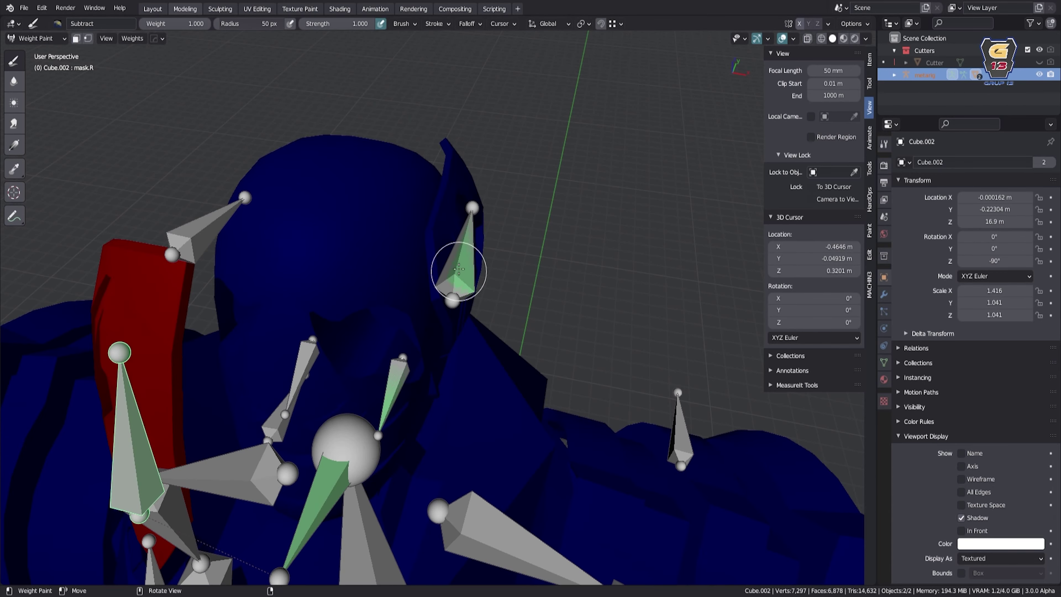
Put the rig in Pose Mode, then Cube.002 into Edit Mode on the mask plate
left_click(462, 272)
key("ctrl+Tab")
mouse_move(461, 273)
middle_mouse_down()
mouse_move(506, 245)
mouse_move(397, 203)
middle_mouse_up()
key("ctrl+Tab")
left_click(506, 245)
key("ctrl+Tab")
key("Tab")
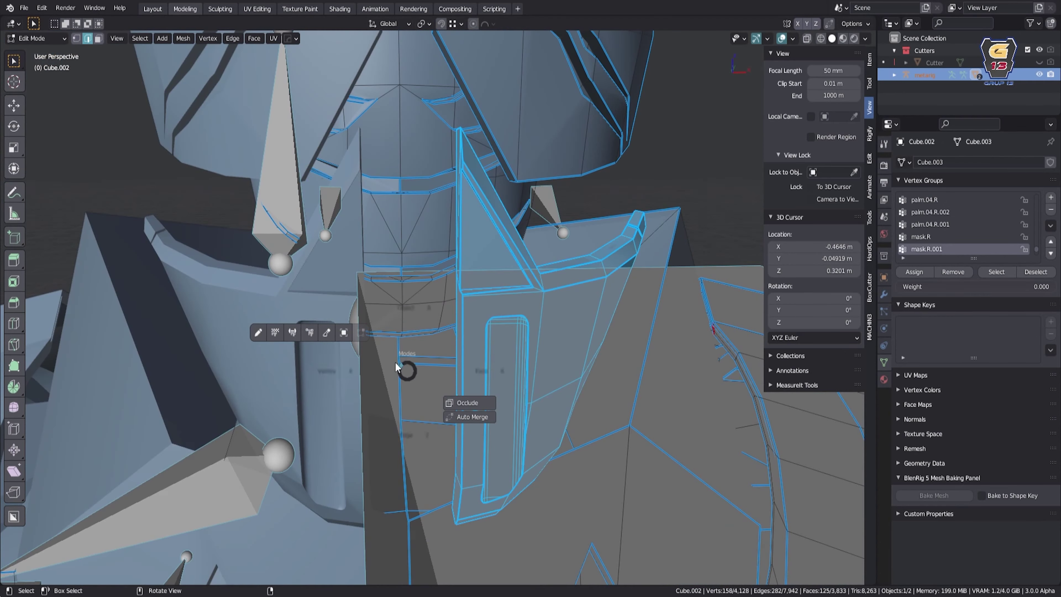
Put the rig in Pose Mode and rotate the selected mask bones as a test
key("Tab")
mouse_move(395, 362)
middle_mouse_down()
mouse_move(486, 255)
mouse_move(580, 293)
middle_mouse_up()
scroll(500, 211, "down", 3)
key("ctrl+Tab")
key("r")
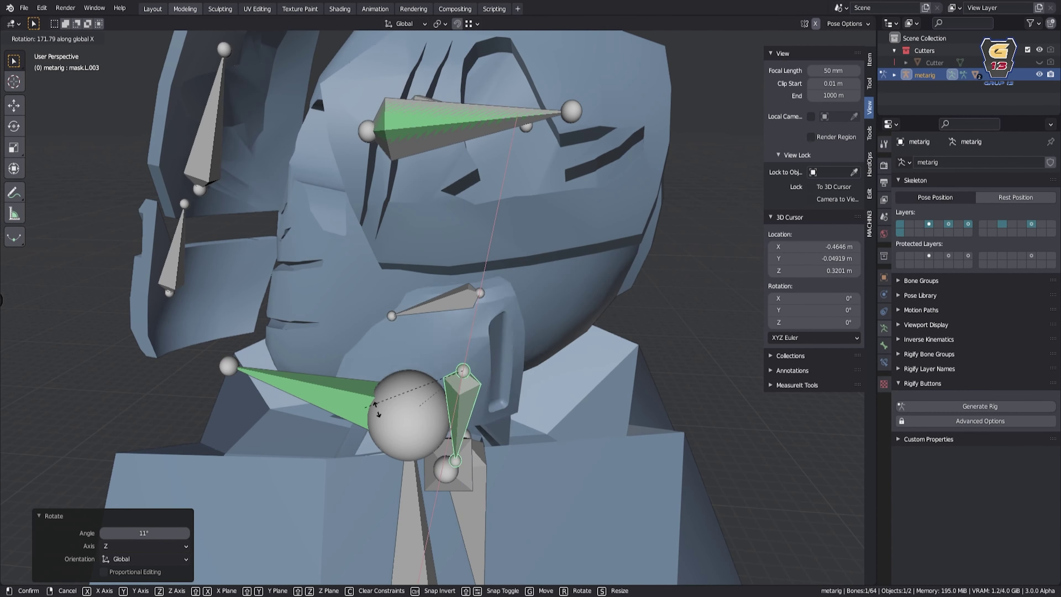
left_click(377, 408)
Rotate mask.L.002 and mask.L.003 to check the face plates follow, then enter Edit Mode
middle_click_drag(377, 408, 418, 251)
left_click(385, 189)
key("r")
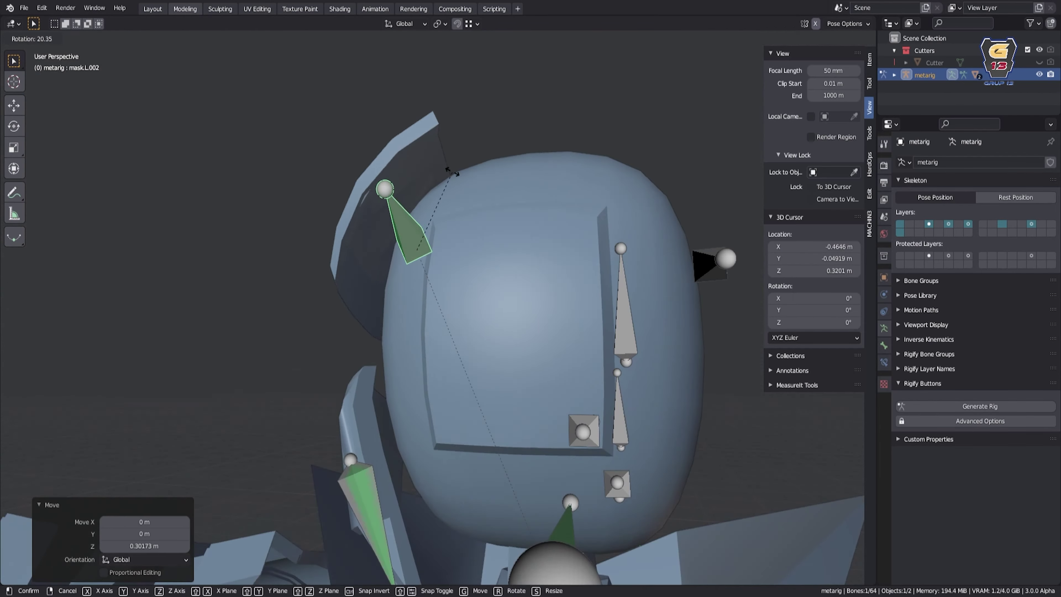
left_click(451, 172)
middle_click_drag(451, 171, 456, 289)
left_click(455, 289)
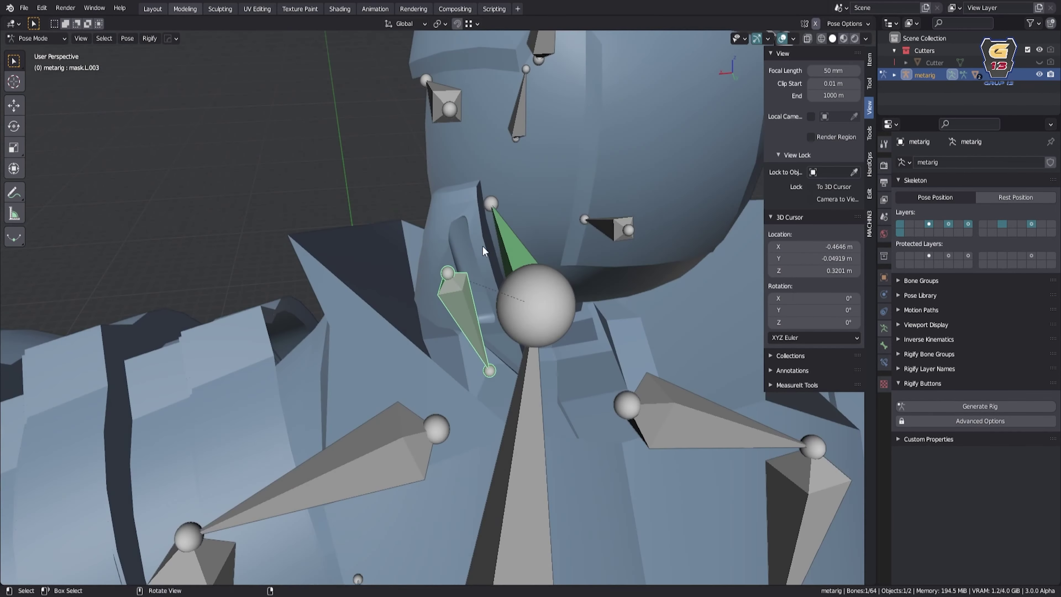
key("r")
left_click(482, 245)
mouse_move(483, 245)
middle_mouse_down()
mouse_move(530, 255)
mouse_move(411, 212)
mouse_move(436, 306)
mouse_move(437, 289)
mouse_move(443, 376)
middle_mouse_up()
key("Tab")
Add mask.L.001 to the bone selection and set its parenting with Ctrl+P
left_click(365, 418, "shift")
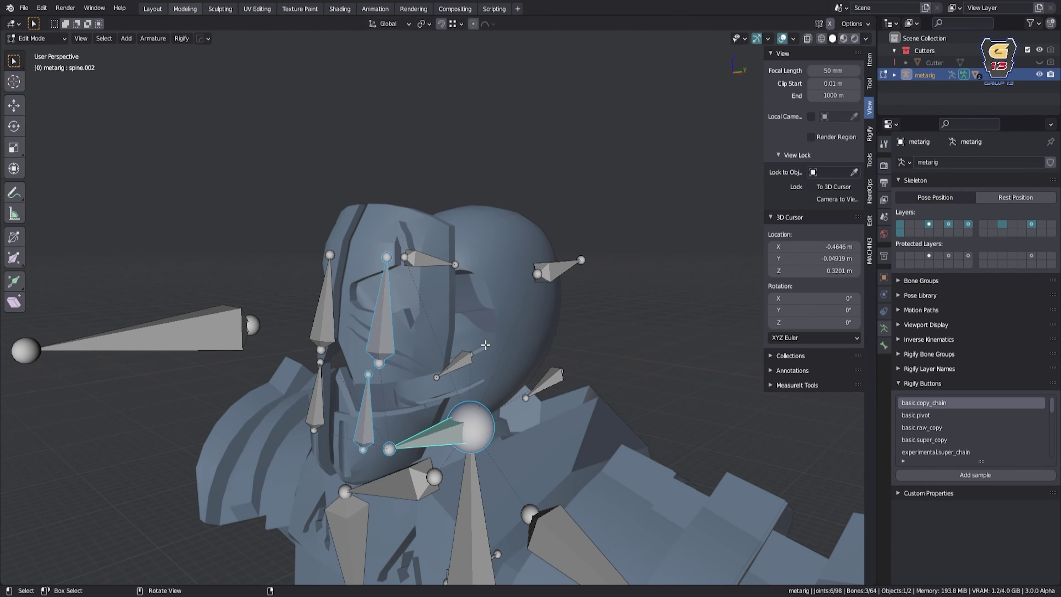
left_click(440, 437)
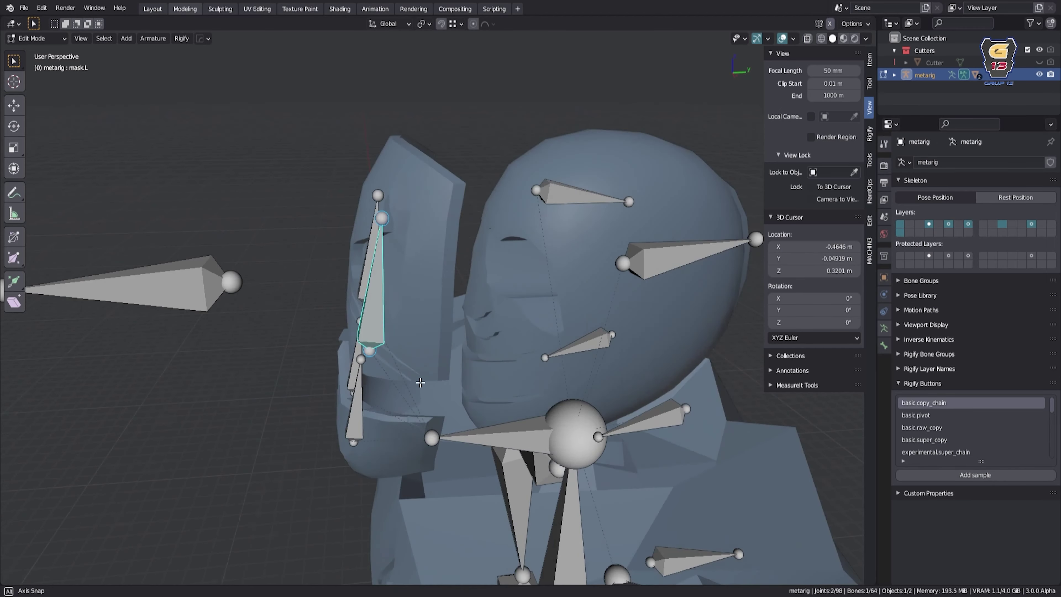
mouse_move(440, 440)
middle_mouse_down()
mouse_move(543, 406)
mouse_move(515, 414)
mouse_move(497, 351)
middle_mouse_up()
key("ctrl+p")
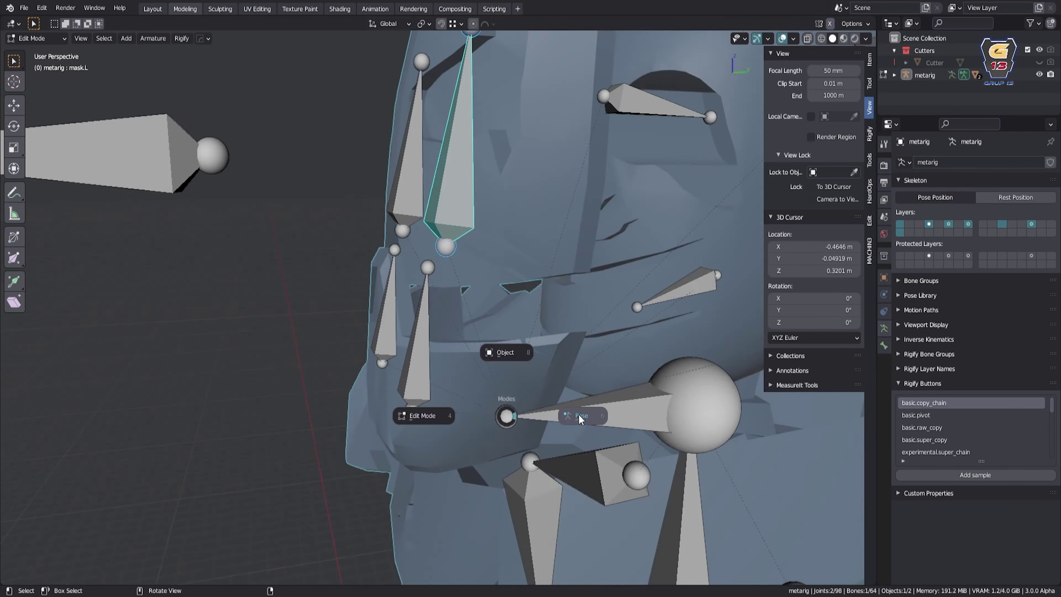
scroll(388, 422, "down", 5)
Edit the robot mesh in face mode and select the faces around the eye socket
middle_click_drag(389, 422, 282, 407)
key("Tab")
scroll(371, 244, "up", 8)
key("3")
middle_click_drag(370, 244, 301, 240)
left_click(301, 240)
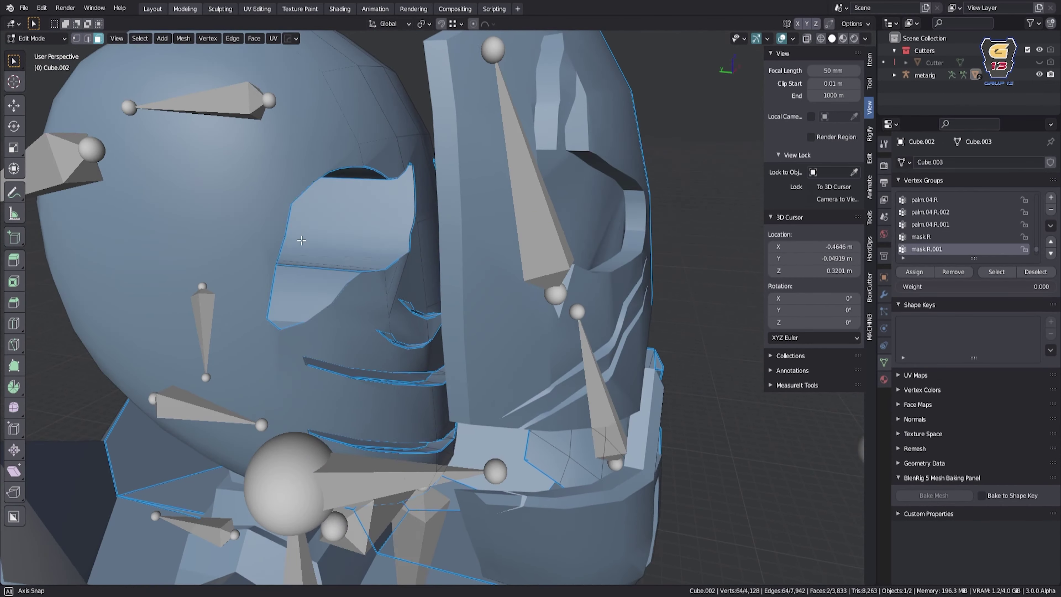
middle_click_drag(493, 178, 441, 236)
scroll(441, 236, "up", 5)
scroll(624, 235, "up", 3)
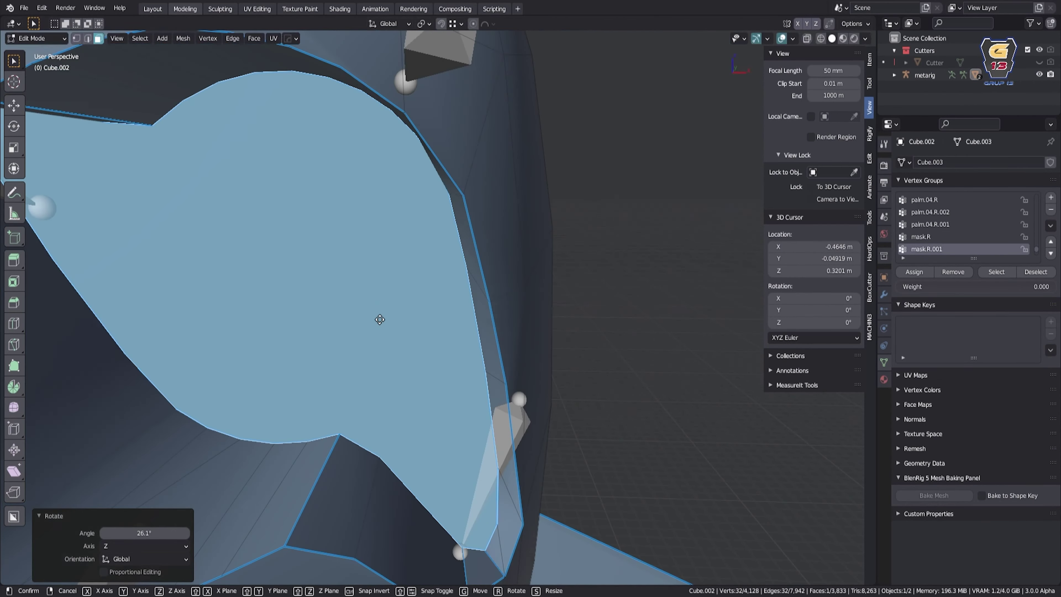
middle_click_drag(379, 318, 504, 246)
scroll(473, 244, "down", 8)
scroll(399, 224, "up", 10)
scroll(399, 224, "down", 5)
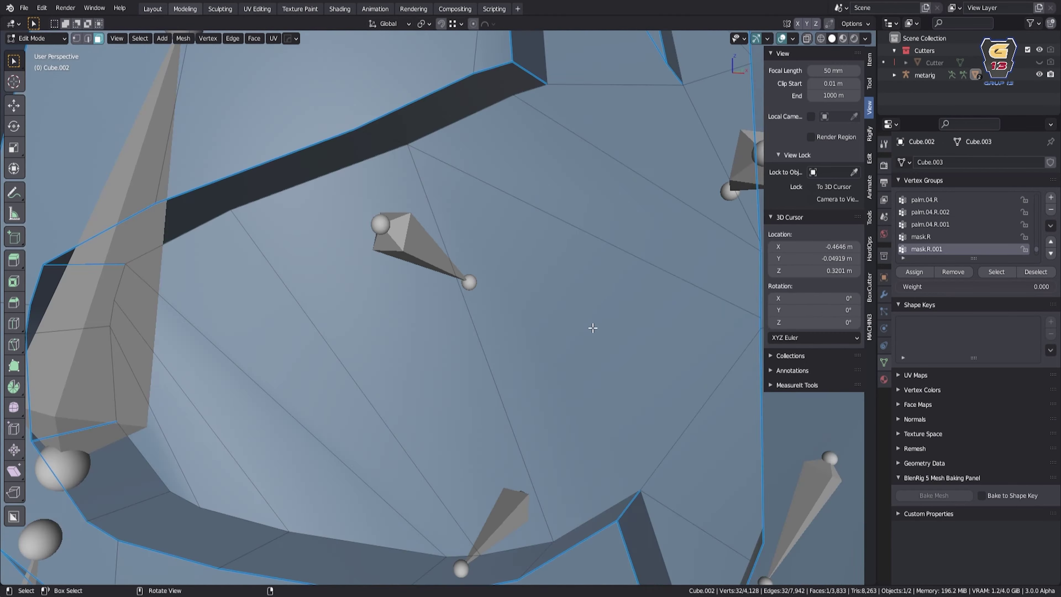
scroll(478, 255, "down", 5)
Return the rig to Pose Mode and move the selected bones along X
key("ctrl+Tab")
middle_click_drag(494, 328, 417, 259)
scroll(436, 276, "down", 3)
key("ctrl+Tab")
key("ctrl+Tab")
scroll(523, 492, "up", 4)
scroll(477, 252, "down", 4)
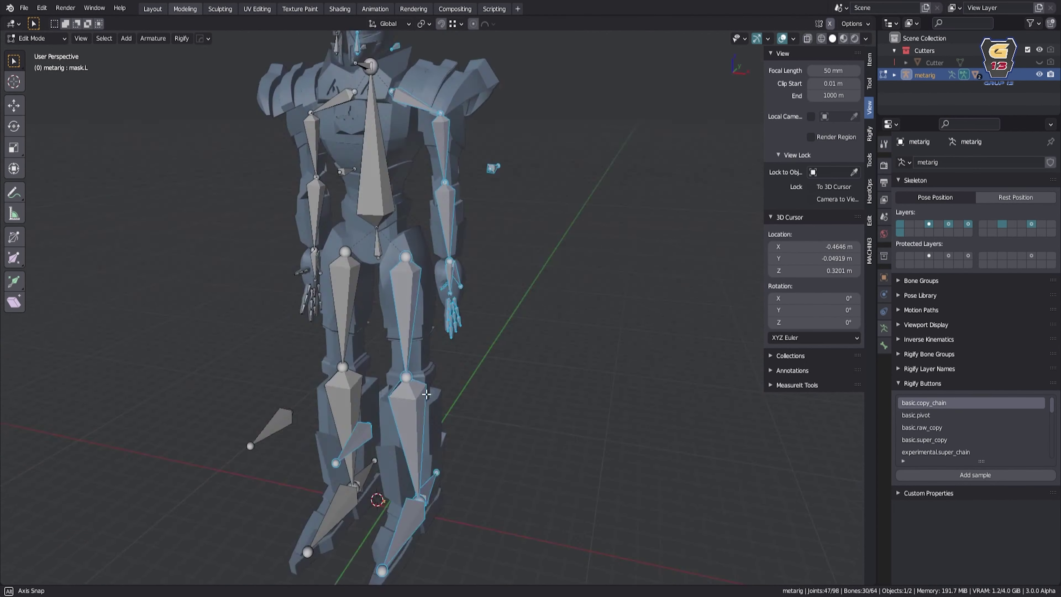
key("g")
key("x")
scroll(478, 253, "up", 5)
key("KP_1")
scroll(477, 253, "up", 3)
scroll(477, 253, "down", 5)
Copy mask.L.003's pose and paste it mirrored onto the other side
key("ctrl+Tab")
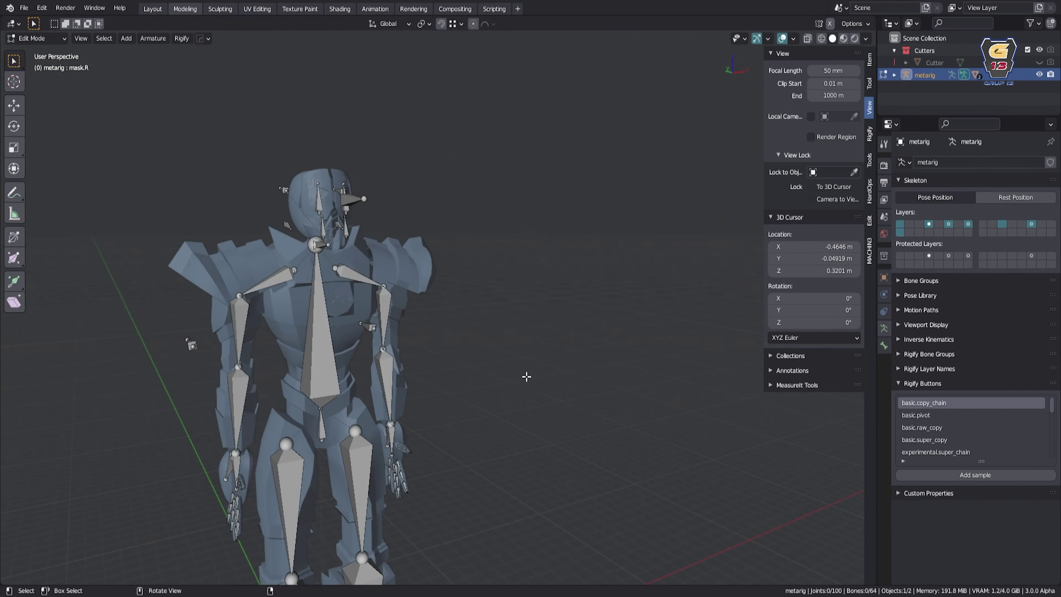
middle_click_drag(376, 293, 317, 334)
scroll(318, 335, "up", 3)
left_click(311, 346)
scroll(311, 346, "down", 3)
key("ctrl+c")
right_click(359, 376)
left_click(378, 422)
scroll(380, 275, "up", 3)
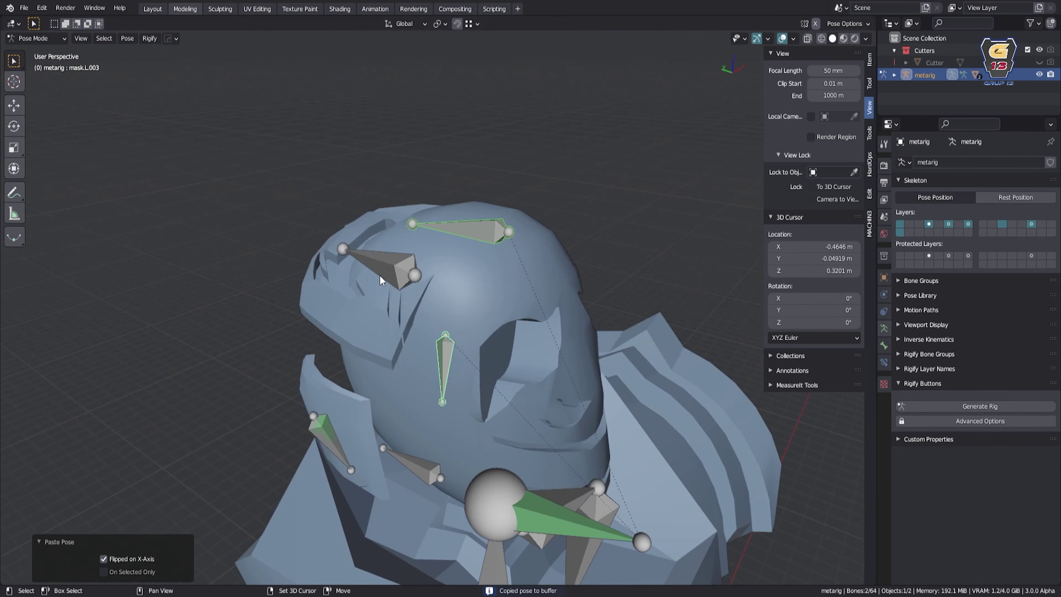
middle_click_drag(403, 257, 549, 358)
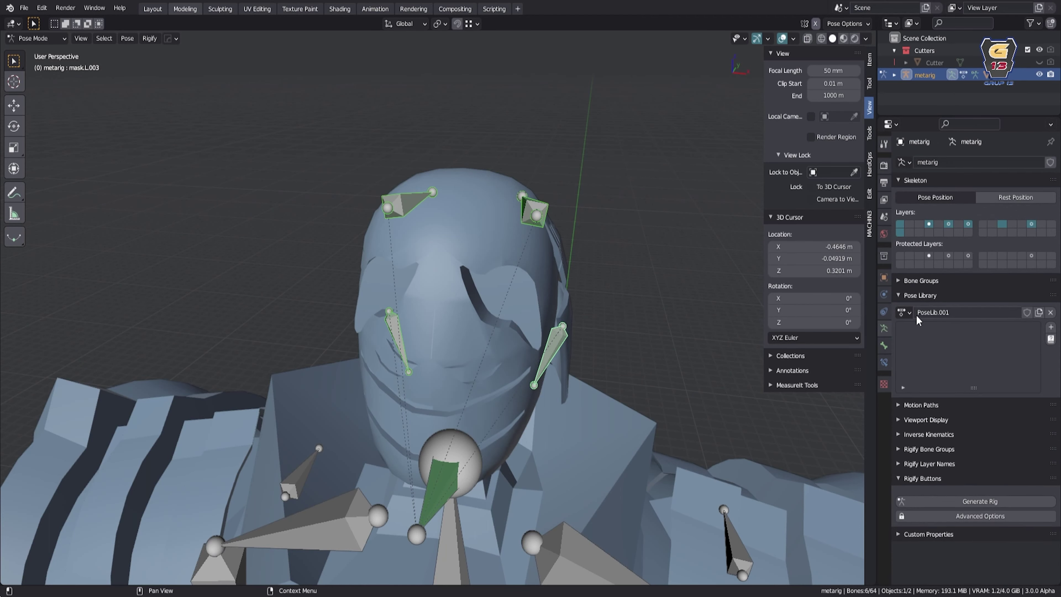
Select the robot body mesh Cube.002 and bring in the Kazim model with its materials
key("ctrl+Tab")
left_click(510, 211)
scroll(511, 211, "down", 4)
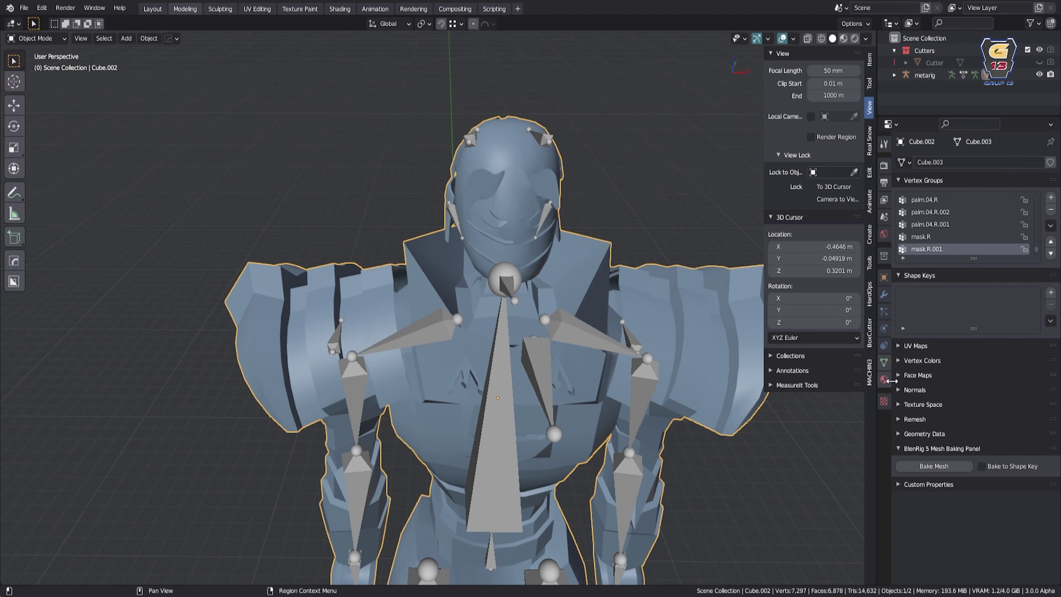
key("Return")
scroll(433, 152, "down", 2)
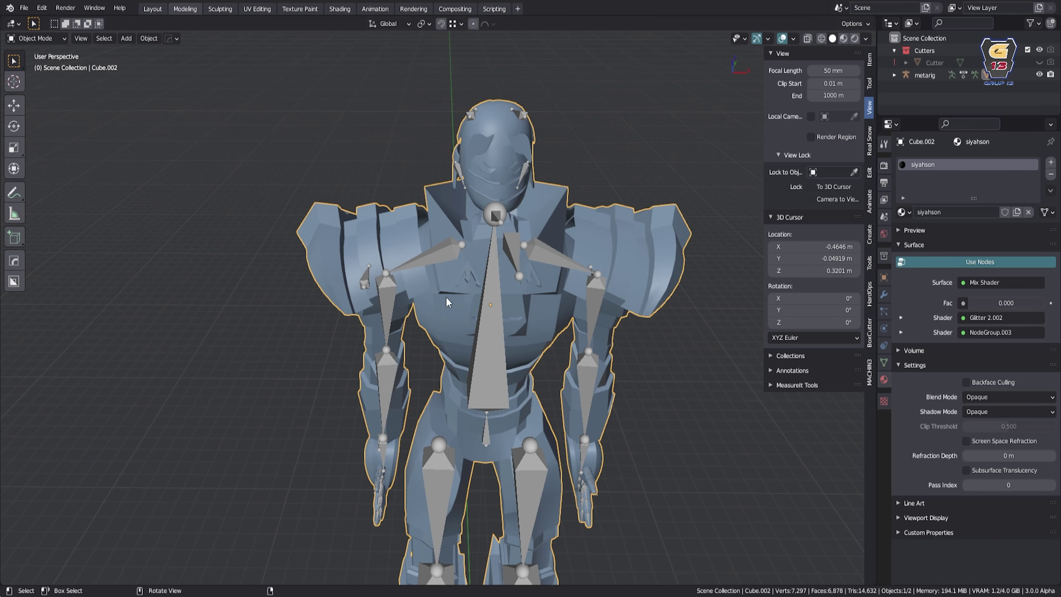
key("ctrl+v")
scroll(432, 291, "down", 5)
scroll(489, 334, "up", 8)
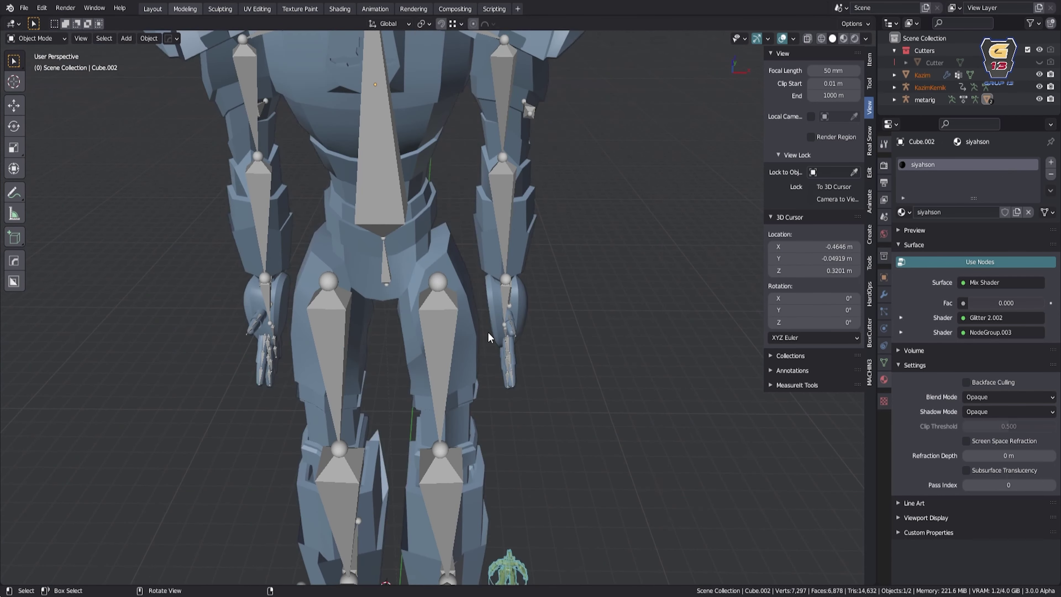
scroll(671, 331, "down", 5)
Add new material slots to Cube.002 and fill them with existing Kazim materials
left_click(1051, 162)
left_click(903, 237)
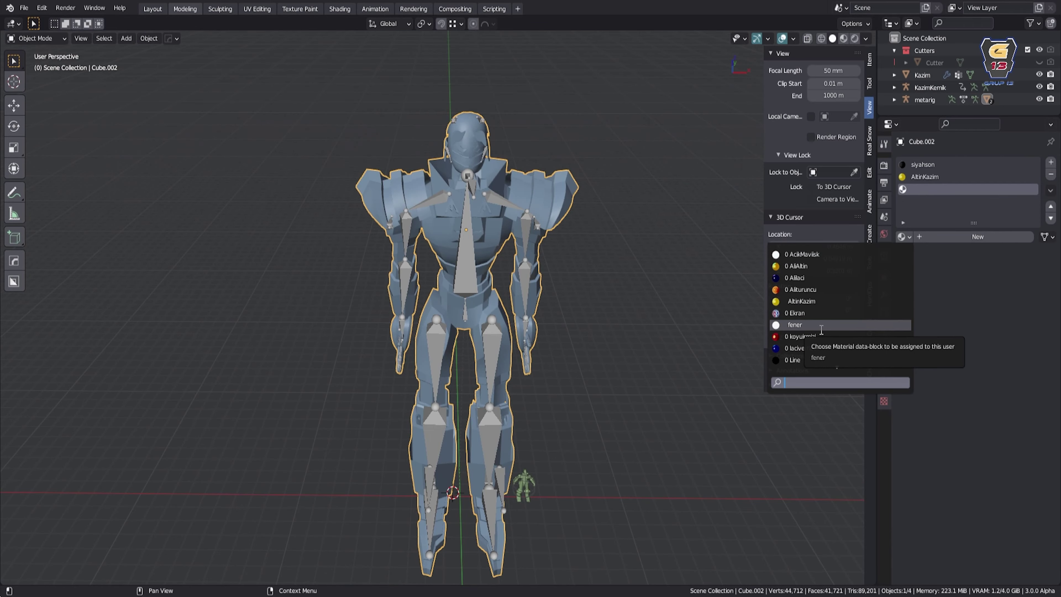
scroll(267, 178, "up", 5)
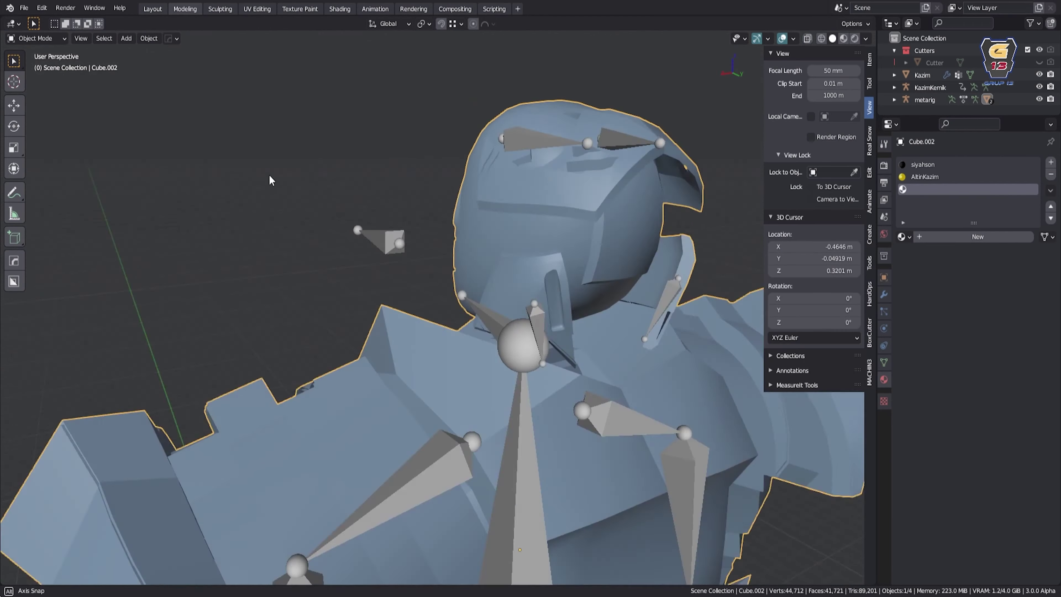
scroll(268, 178, "down", 3)
middle_click_drag(267, 178, 376, 209)
left_click(902, 237)
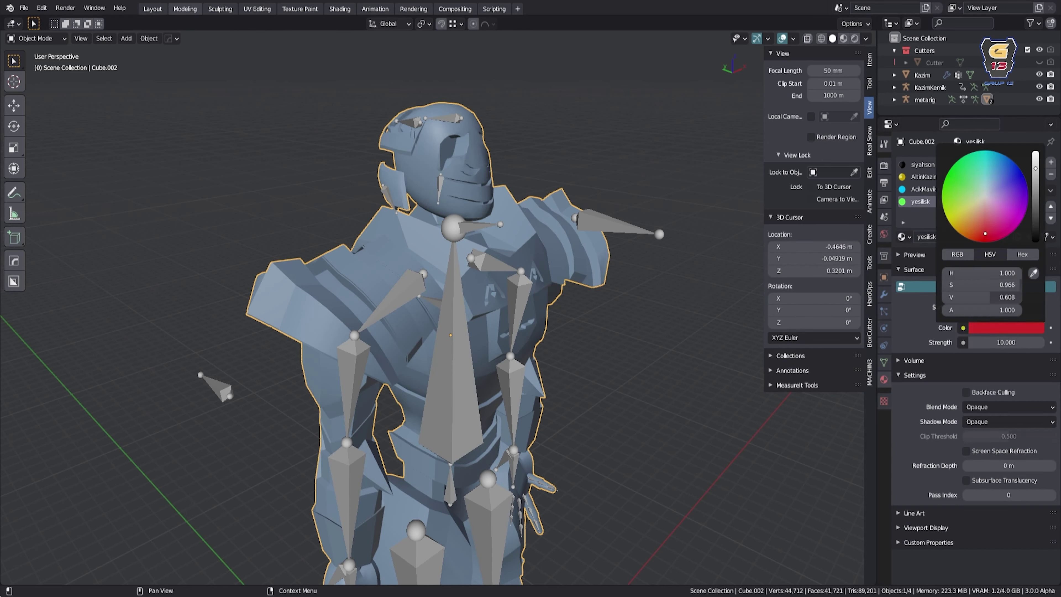
Delete the imported Kazim objects and frame the whole robot body
key("Delete")
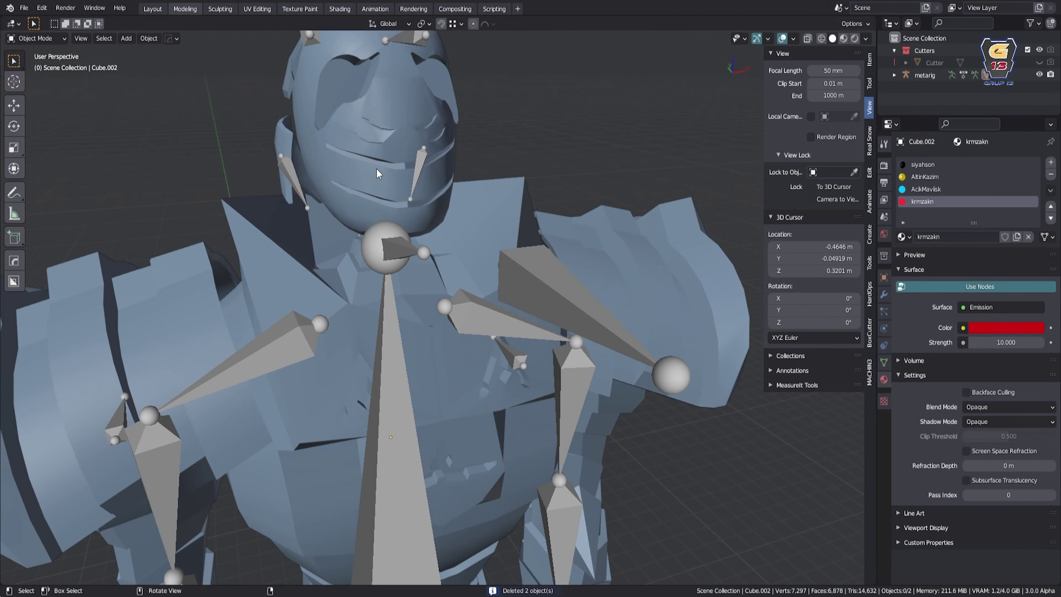
left_click(377, 173)
key("KP_Decimal")
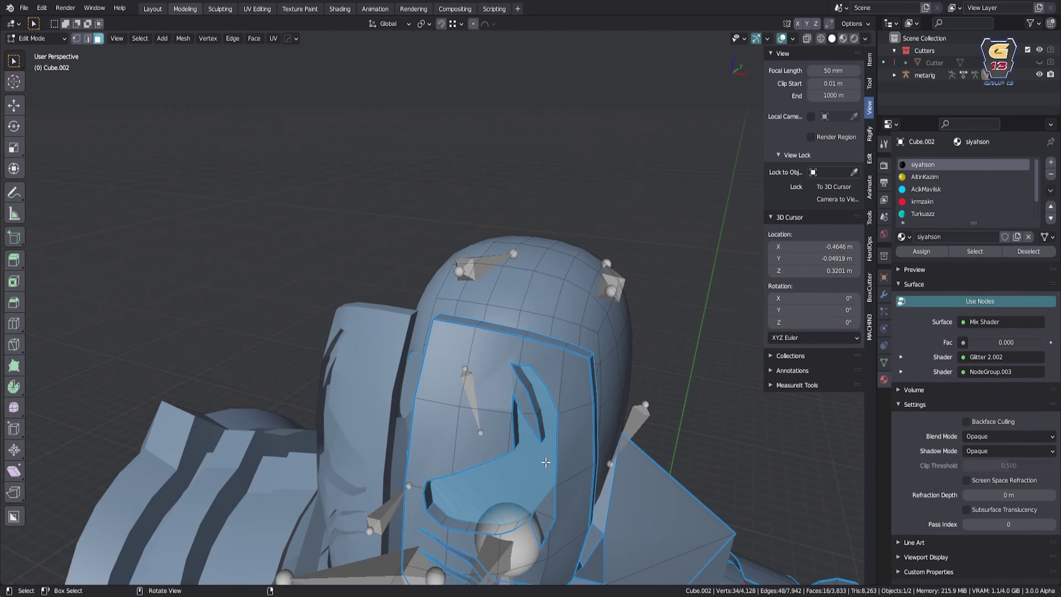
Circle-select the helmet faces on the head and choose the AltinKazim material slot
scroll(659, 389, "up", 3)
scroll(659, 389, "up", 3)
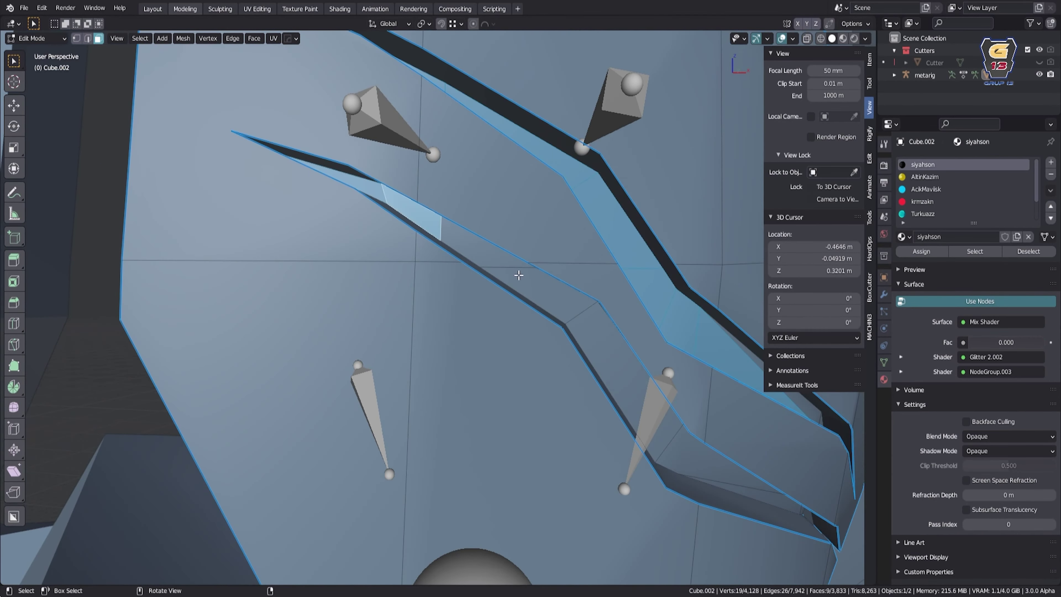
scroll(658, 389, "up", 2)
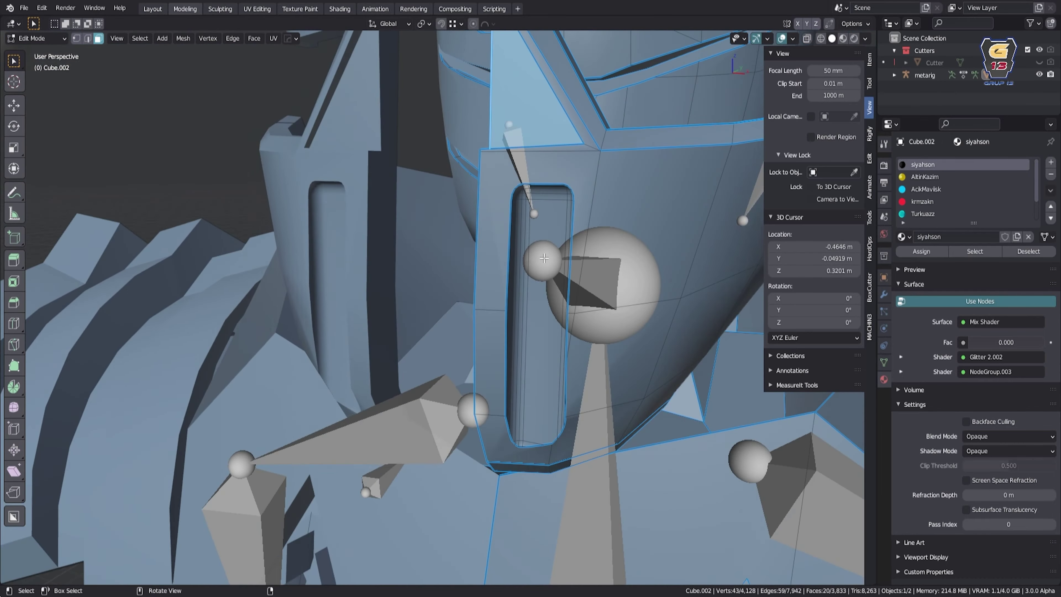
key("c")
middle_click_drag(515, 153, 459, 209)
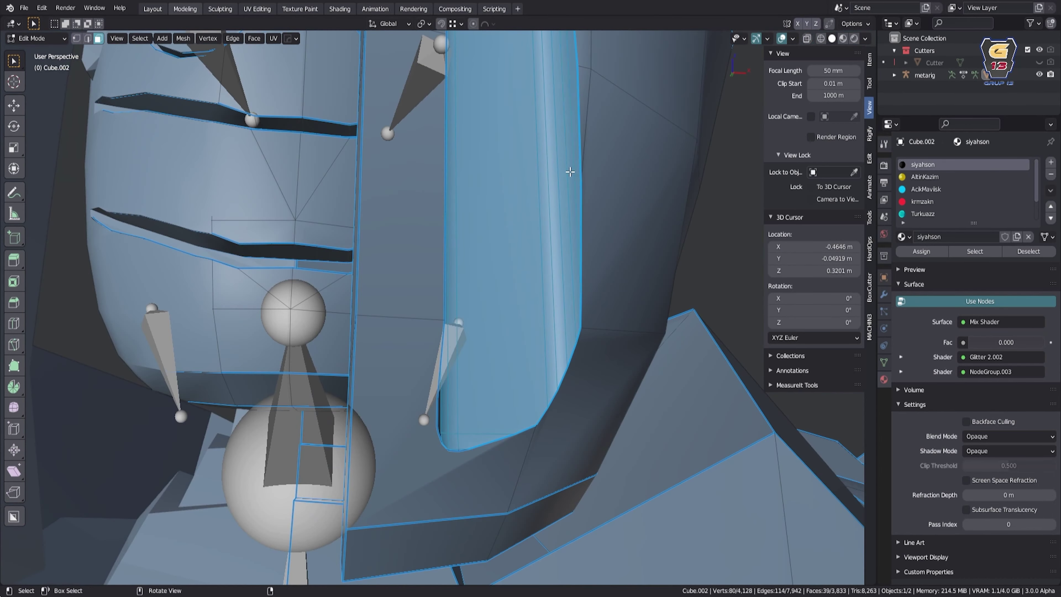
left_click_drag(460, 209, 436, 236)
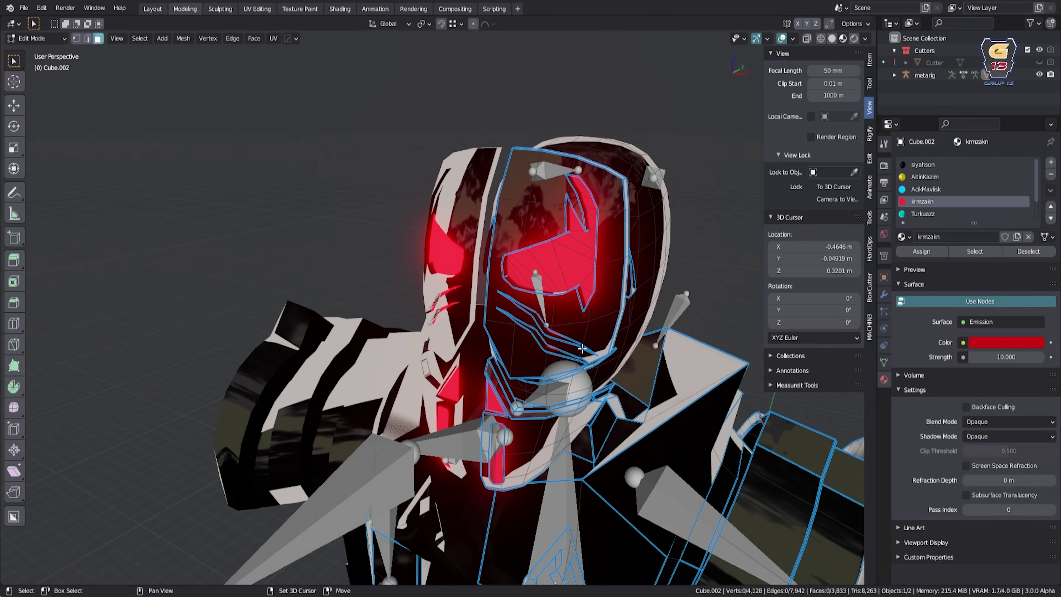
middle_click_drag(581, 348, 498, 287)
key("Tab")
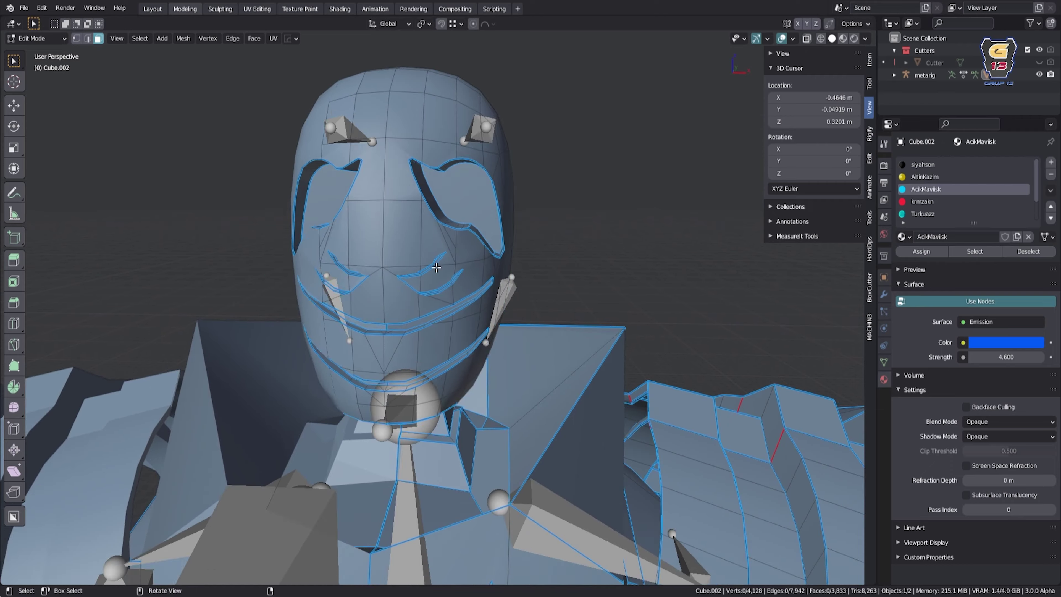
left_click(926, 177)
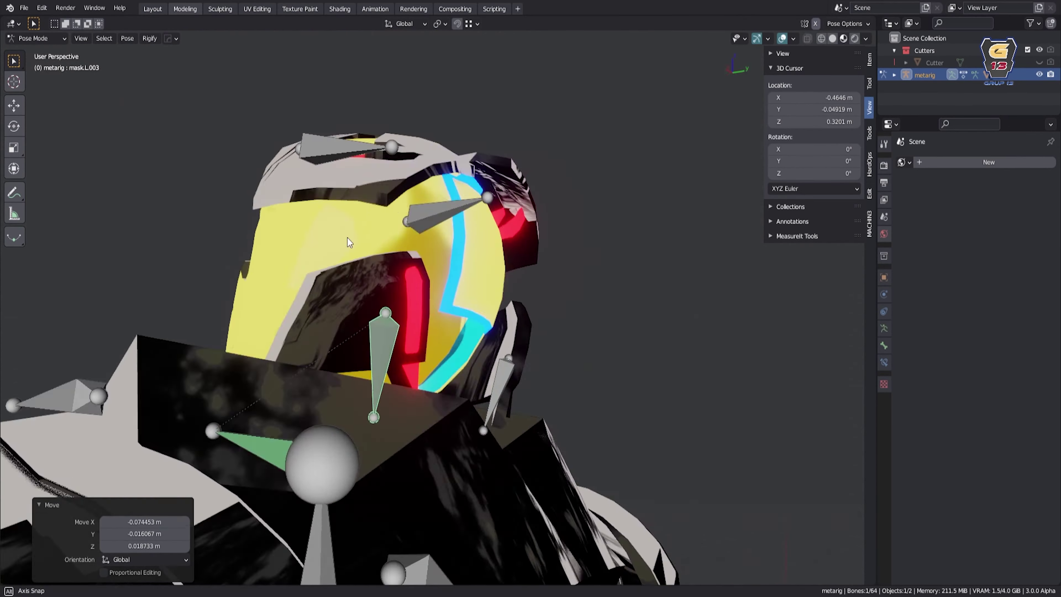
Orbit the view to a new angle on the robot's head
mouse_move(347, 238)
middle_mouse_down()
mouse_move(511, 279)
mouse_move(470, 288)
middle_mouse_up()
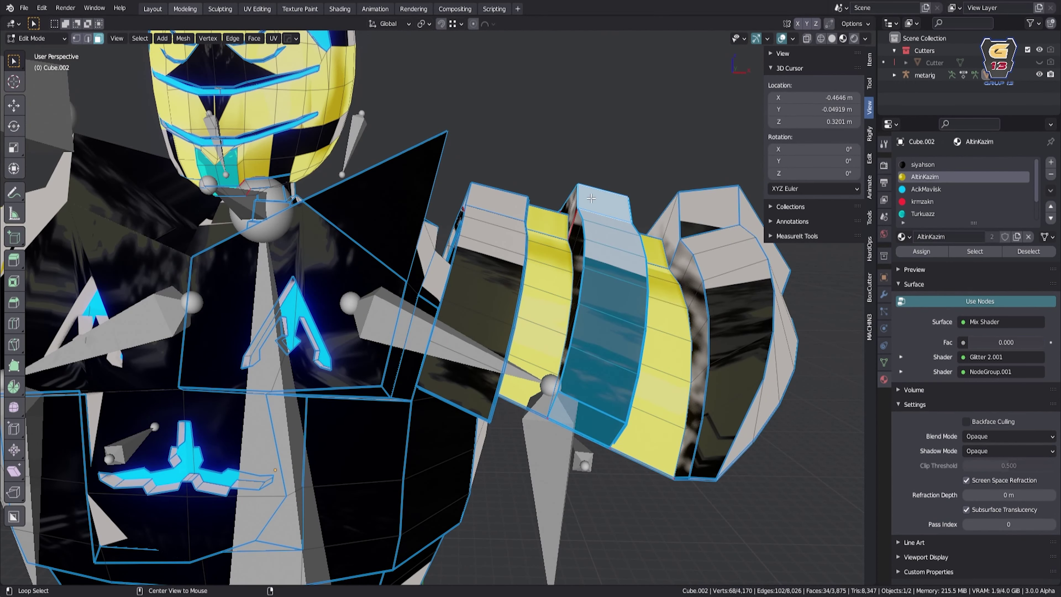
Select the collar panel faces, extending the selection with L
middle_click_drag(591, 199, 674, 245)
middle_click_drag(656, 318, 437, 264)
left_click(438, 264, "shift")
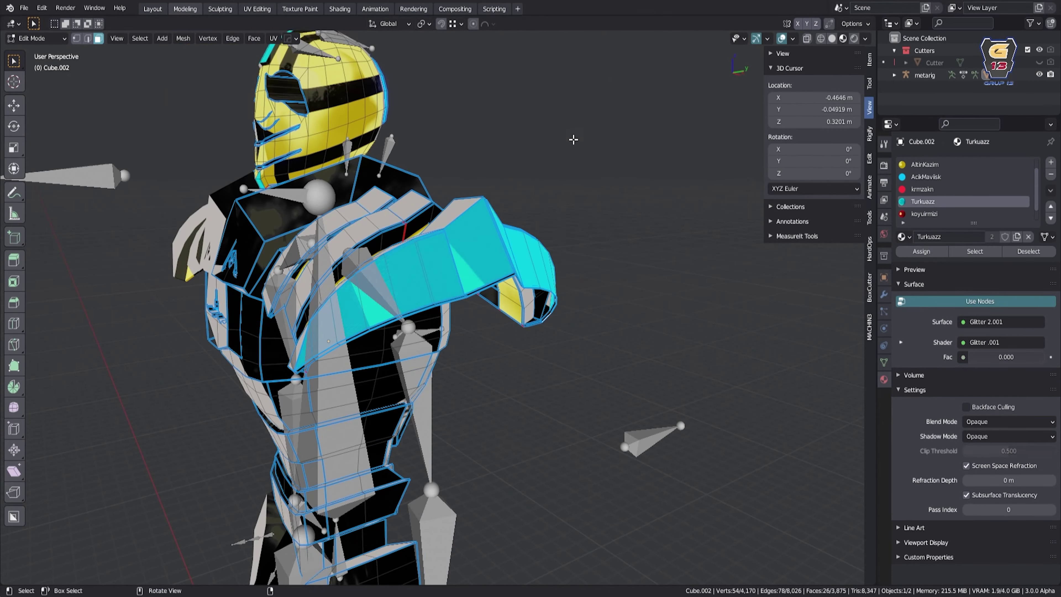
mouse_move(441, 180)
middle_mouse_down()
mouse_move(574, 393)
mouse_move(549, 325)
middle_mouse_up()
key("l")
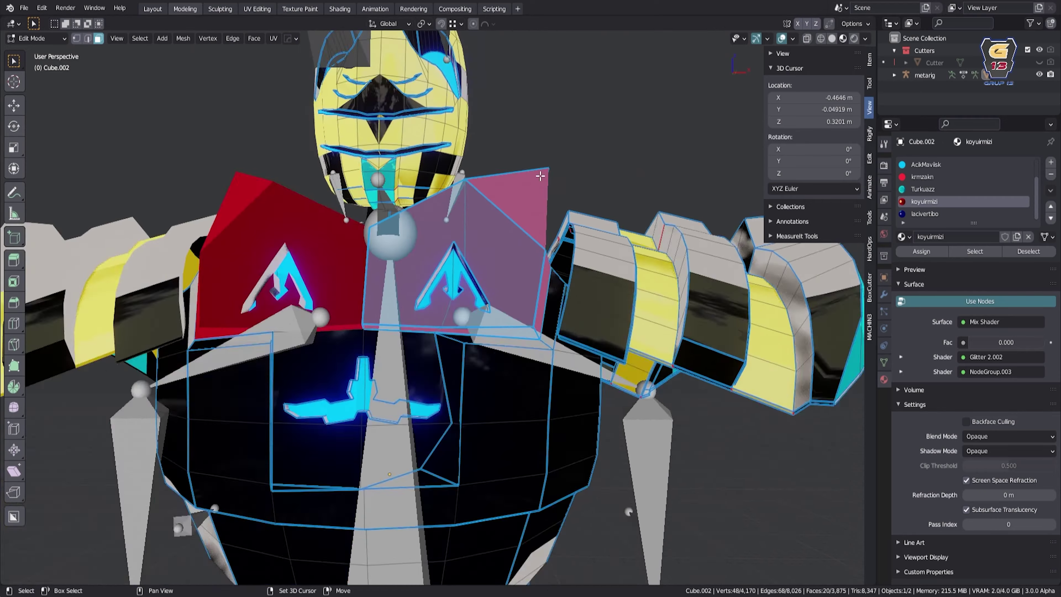
middle_click_drag(471, 328, 543, 272)
scroll(543, 271, "up", 5)
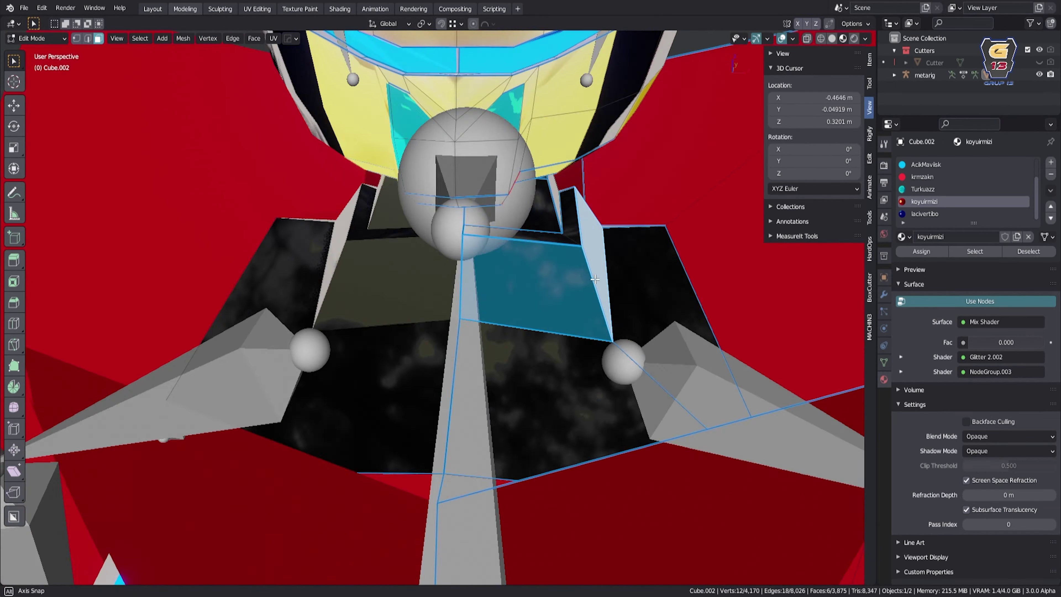
scroll(623, 248, "down", 5)
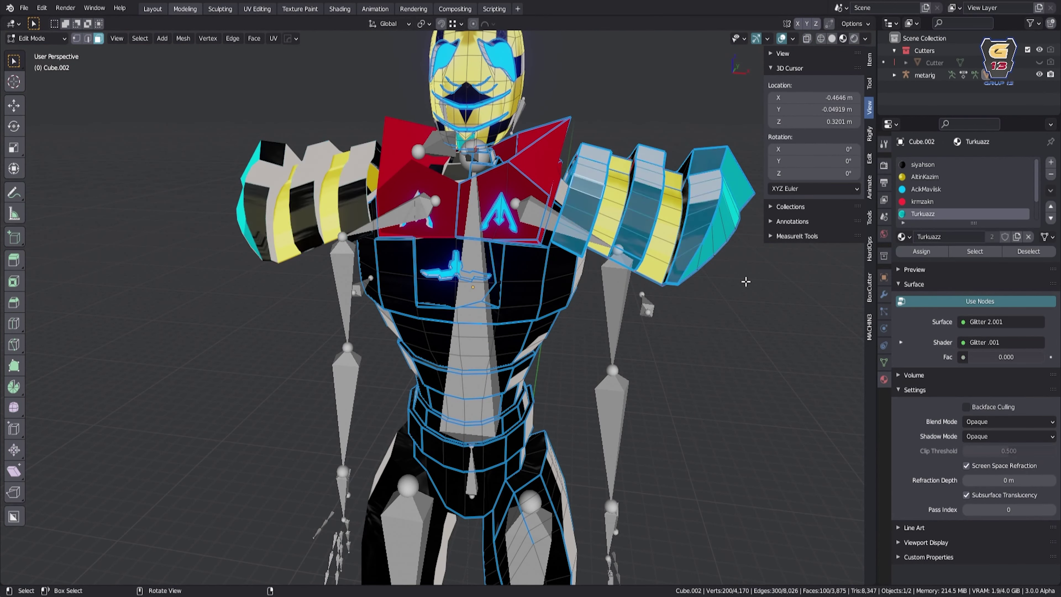
mouse_move(568, 305)
middle_mouse_down()
mouse_move(475, 216)
mouse_move(589, 349)
mouse_move(521, 348)
middle_mouse_up()
Select the waist loops and chest band faces and assign them the Turkuazz material
left_click(592, 350, "alt")
scroll(620, 418, "down", 2)
scroll(585, 397, "down", 3)
scroll(542, 343, "up", 6)
left_click(541, 342, "alt+shift")
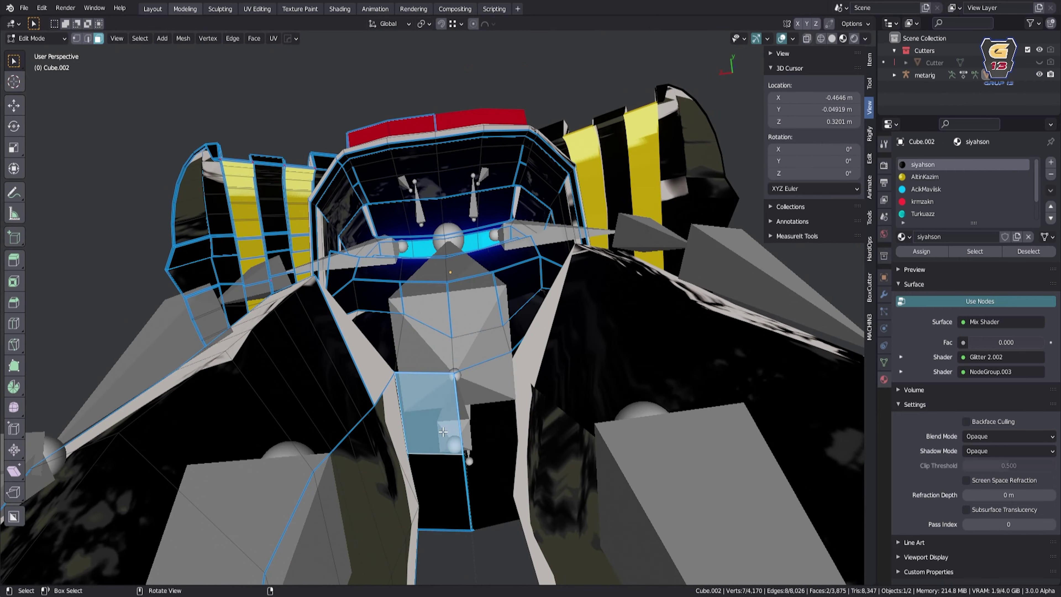
scroll(521, 348, "up", 3)
scroll(909, 207, "down", 2)
scroll(570, 324, "down", 5)
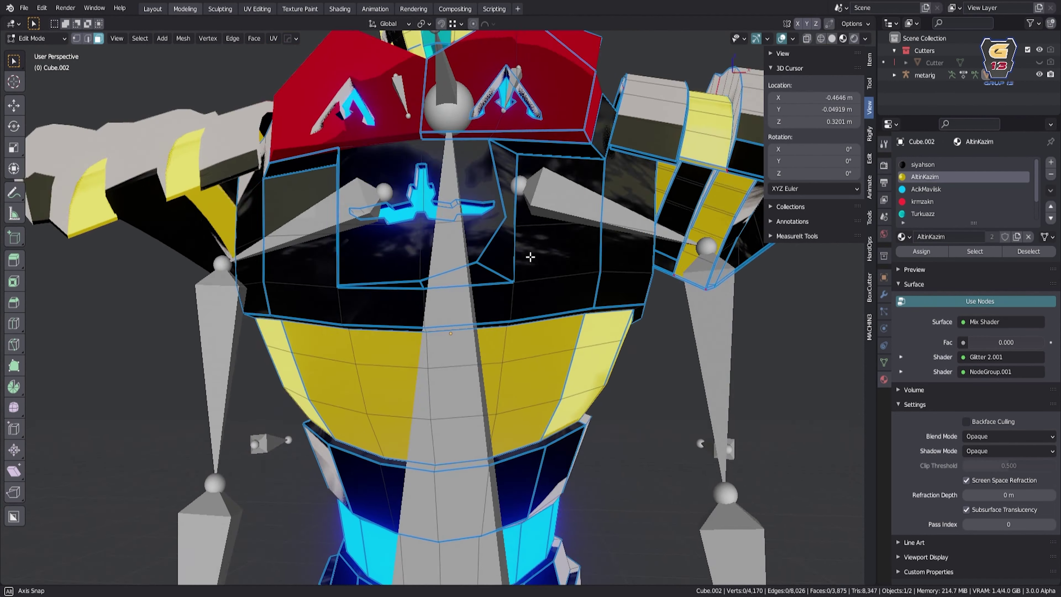
middle_click_drag(554, 304, 606, 418)
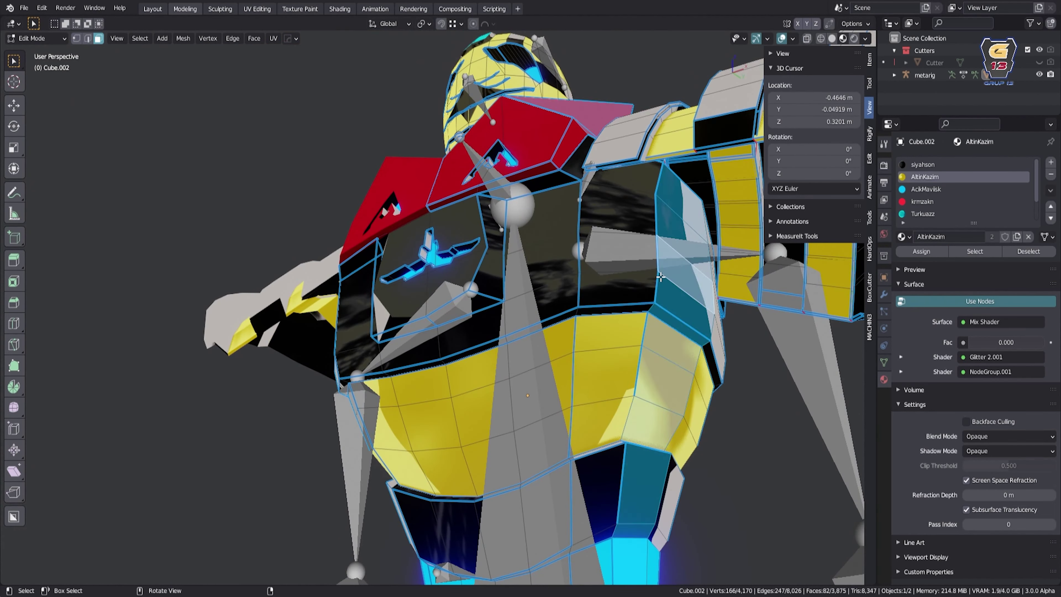
left_click_drag(652, 524, 621, 480)
middle_click_drag(621, 480, 542, 376)
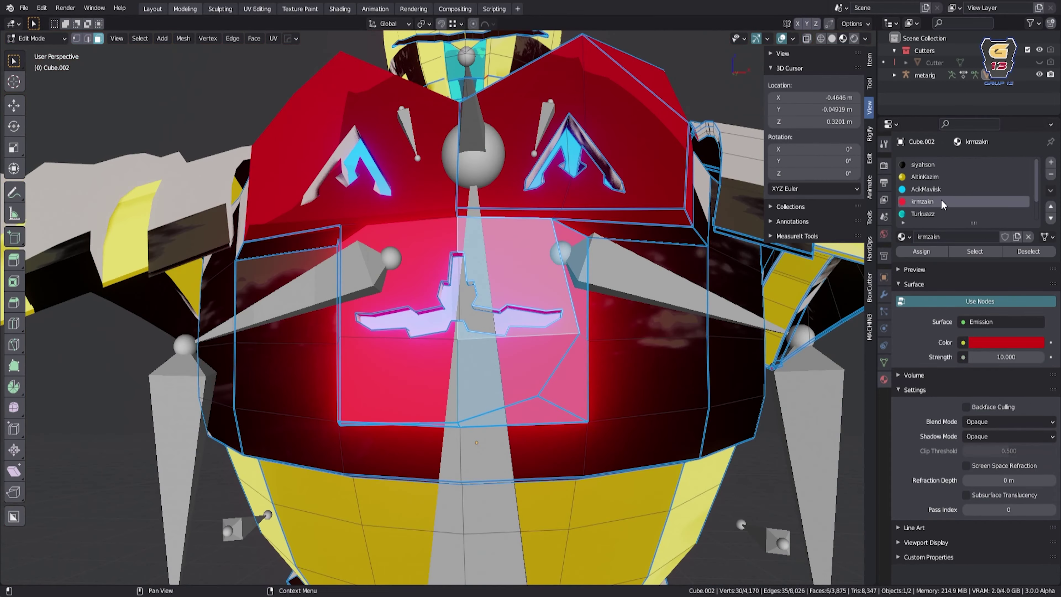
left_click(923, 213)
left_click(921, 251)
key("Tab")
key("Tab")
Move the shorts' bottom loop vertically and give the leg bands the AcikMavisk glow
scroll(518, 309, "down", 5)
left_click(518, 309)
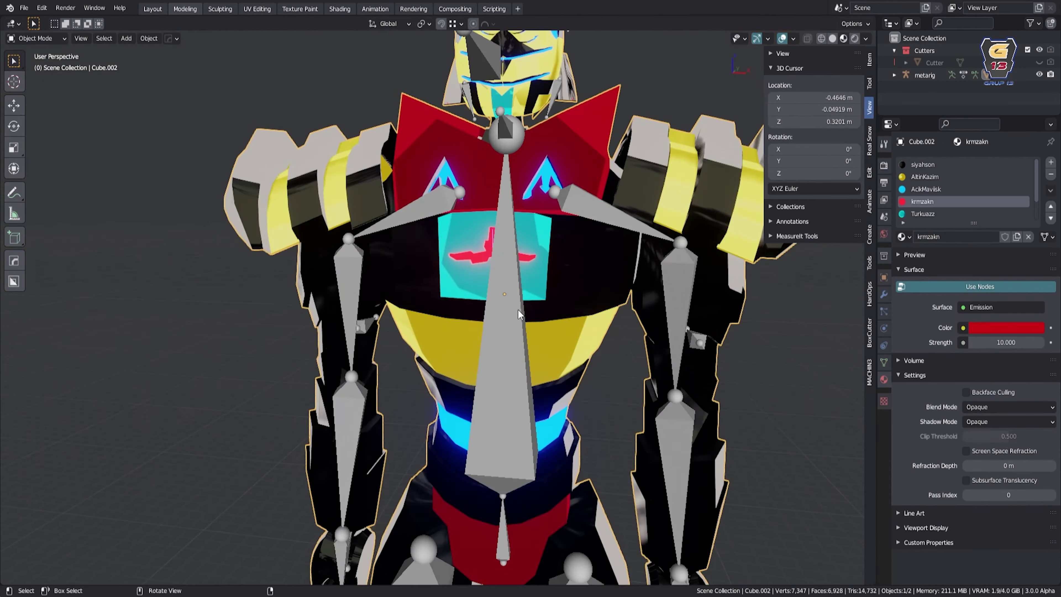
scroll(569, 190, "up", 4)
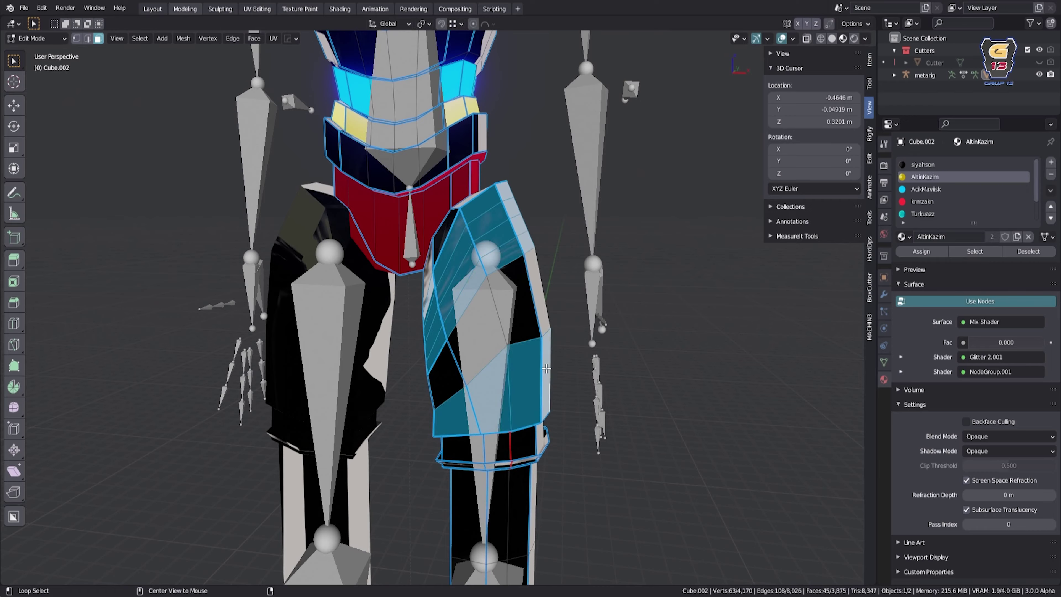
scroll(571, 238, "up", 4)
left_click(525, 310, "alt")
key("g")
key("z")
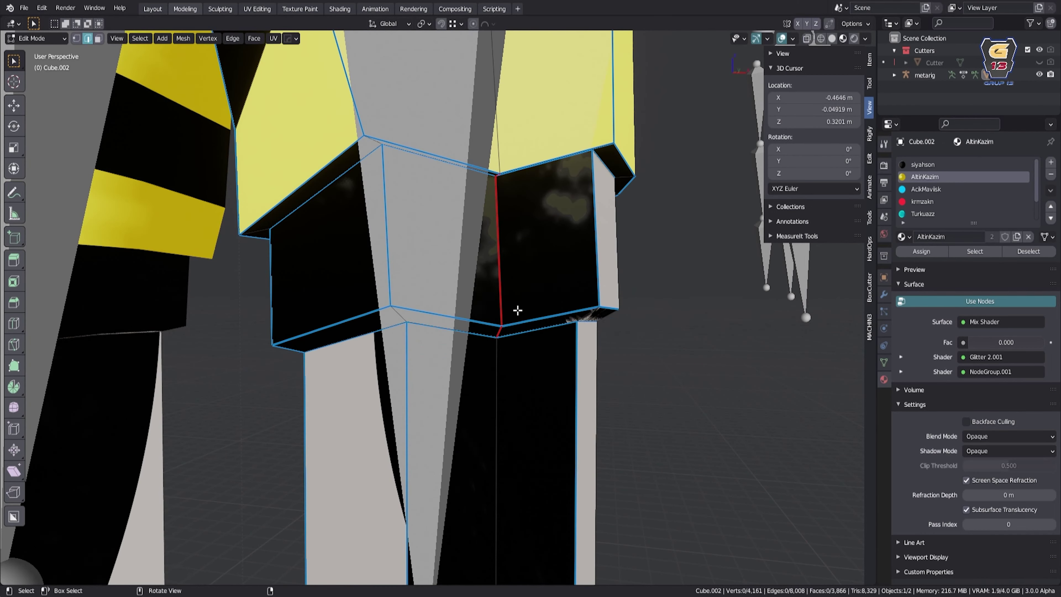
scroll(517, 310, "down", 5)
left_click(530, 283, "alt")
left_click(921, 251)
key("Tab")
Select faces along the foot armour, then clear the face selection
scroll(597, 291, "down", 3)
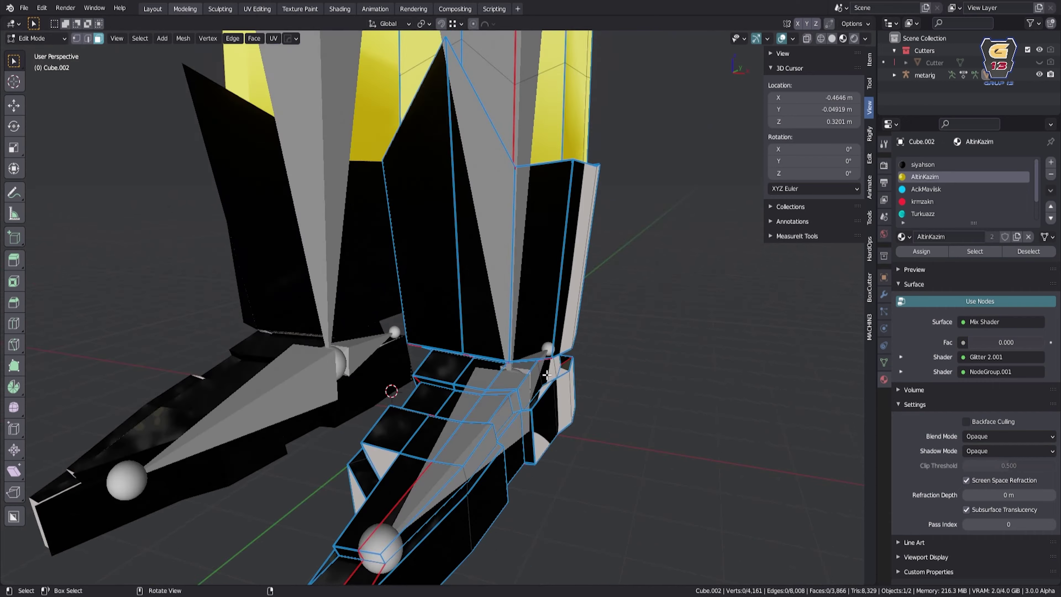
middle_click_drag(547, 374, 514, 350)
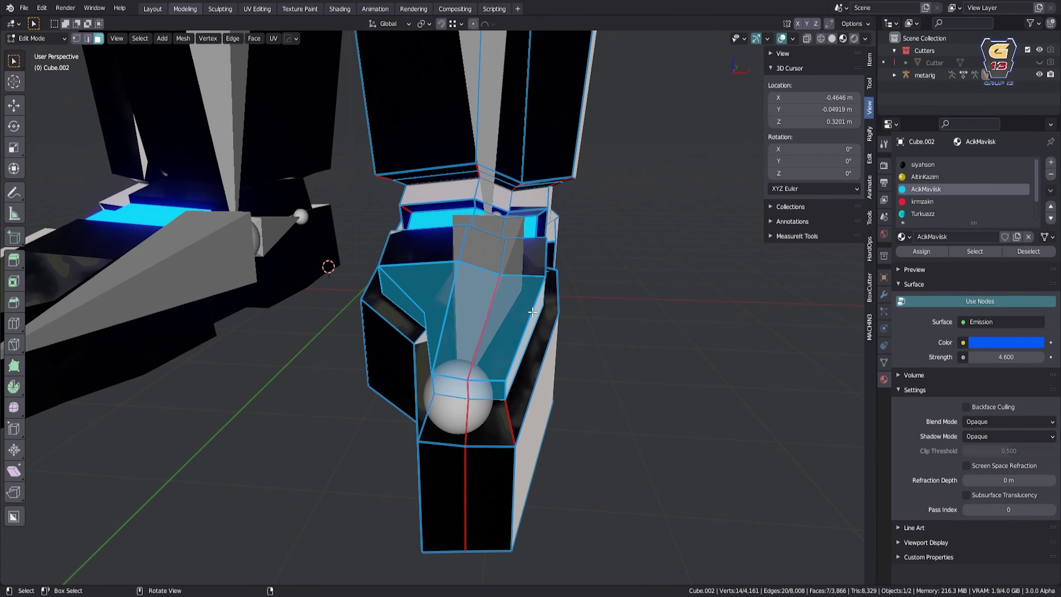
middle_click_drag(532, 311, 457, 324)
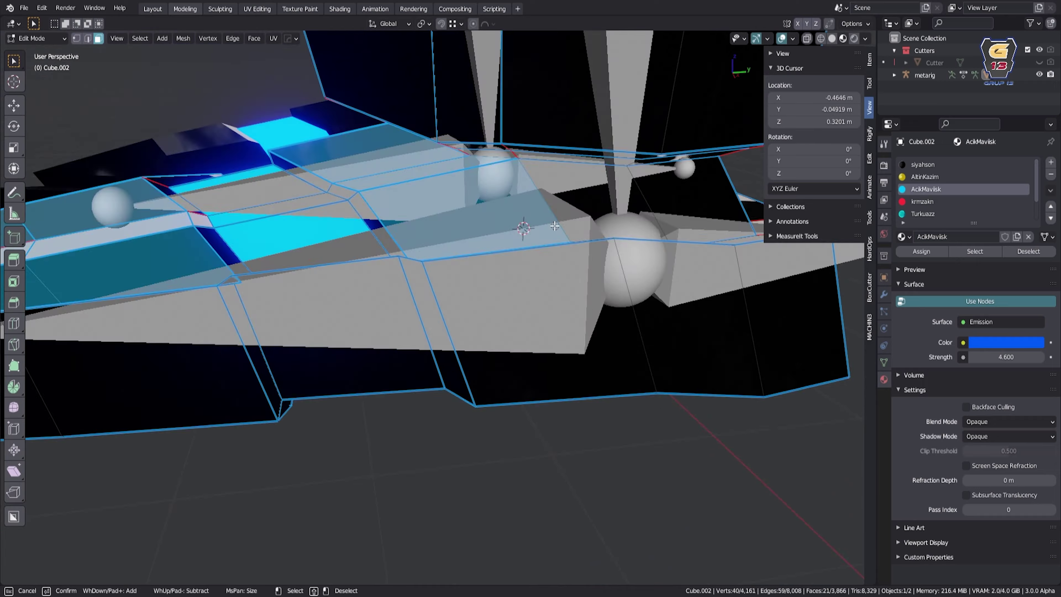
middle_click_drag(477, 267, 470, 309)
left_click(471, 310)
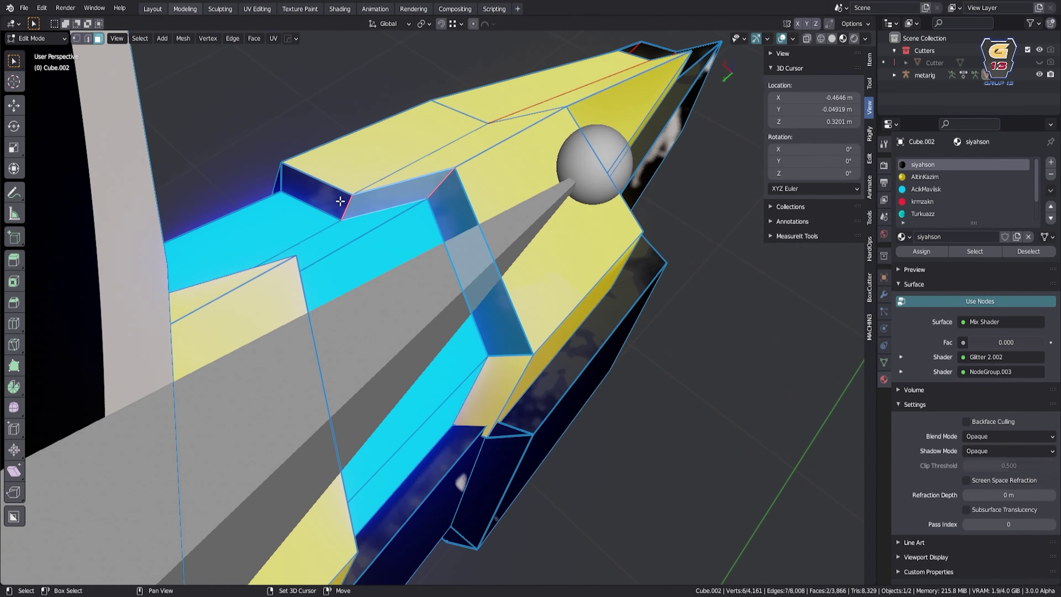
mouse_move(471, 309)
middle_mouse_down()
mouse_move(440, 300)
mouse_move(439, 246)
middle_mouse_up()
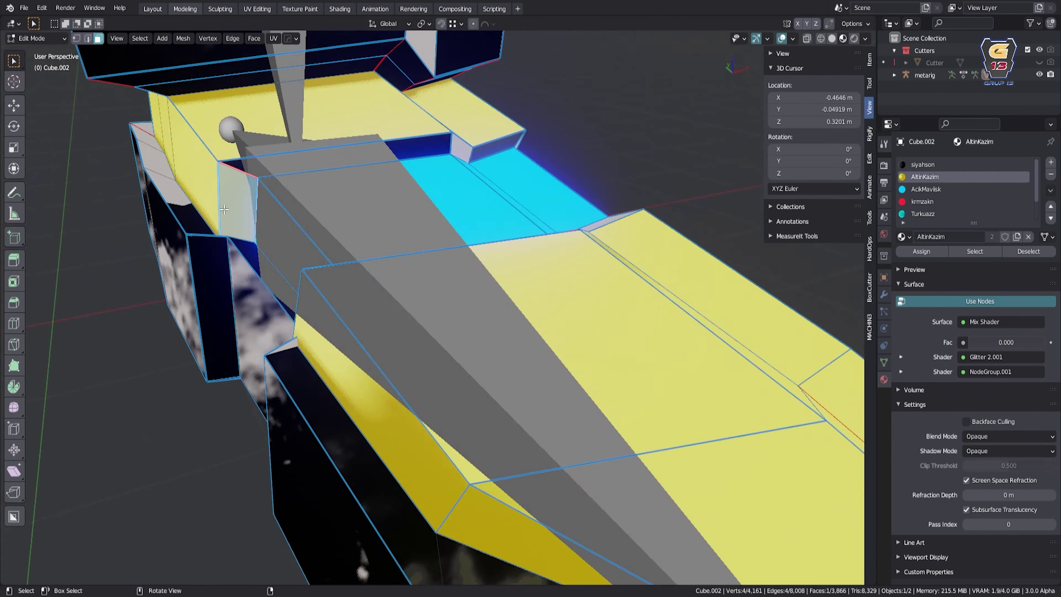
scroll(427, 123, "up", 5)
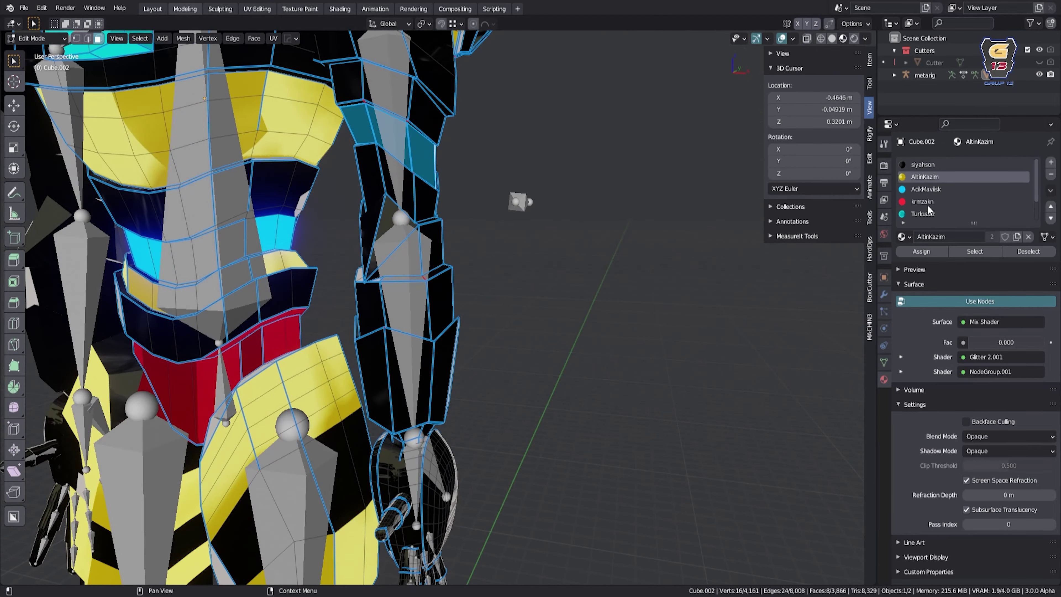
middle_click_drag(427, 123, 465, 228)
scroll(486, 264, "down", 5)
scroll(486, 264, "up", 5)
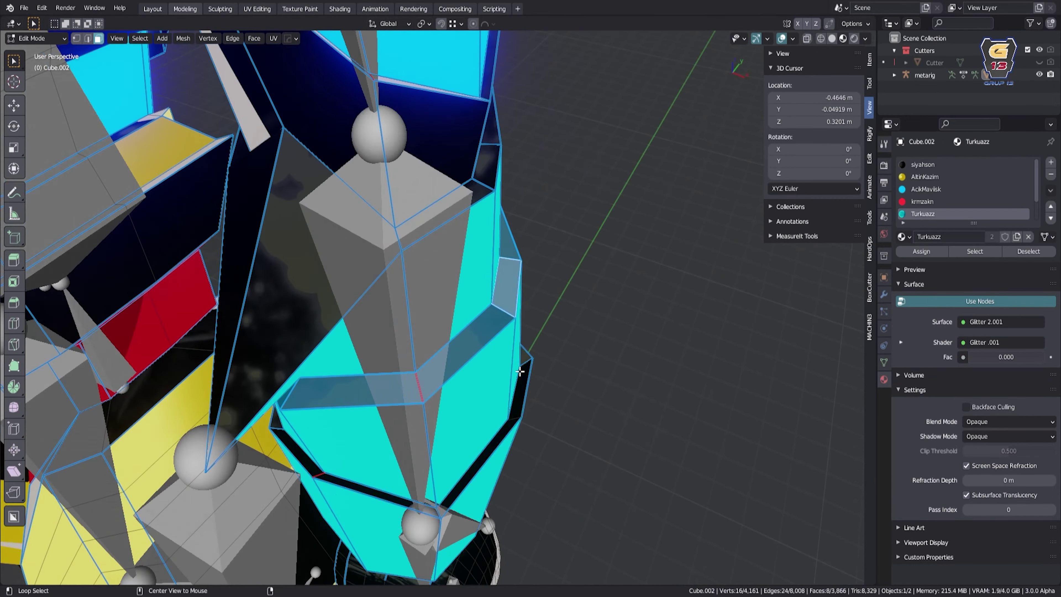
middle_click_drag(486, 264, 684, 273)
key("alt+a")
scroll(575, 253, "down", 5)
Return to Object Mode and open a shader node area beneath the 3D view
key("Tab")
middle_click_drag(592, 256, 543, 251)
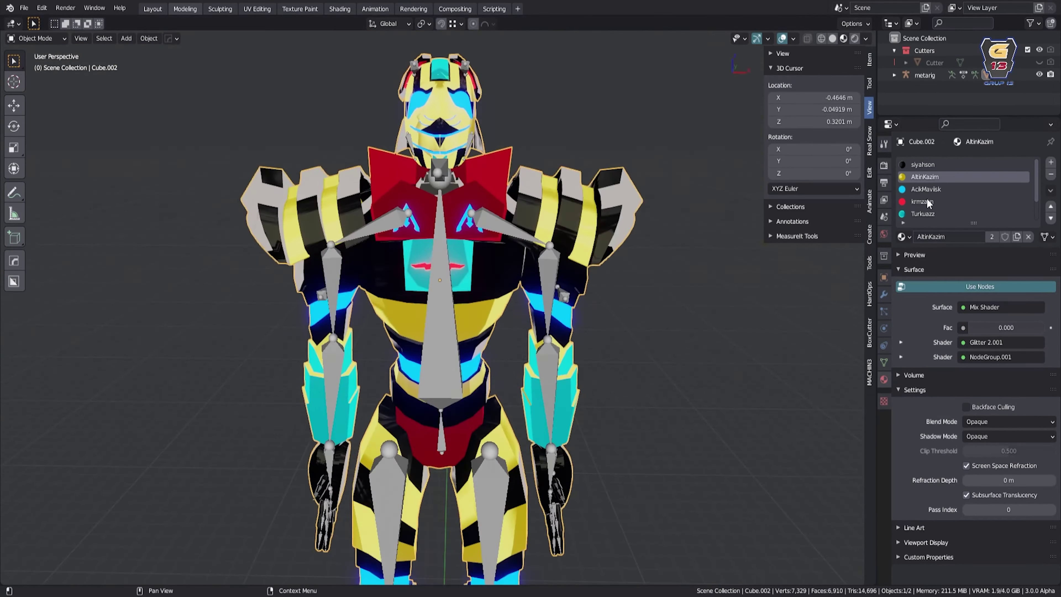
left_click(923, 201)
left_click_drag(244, 587, 244, 460)
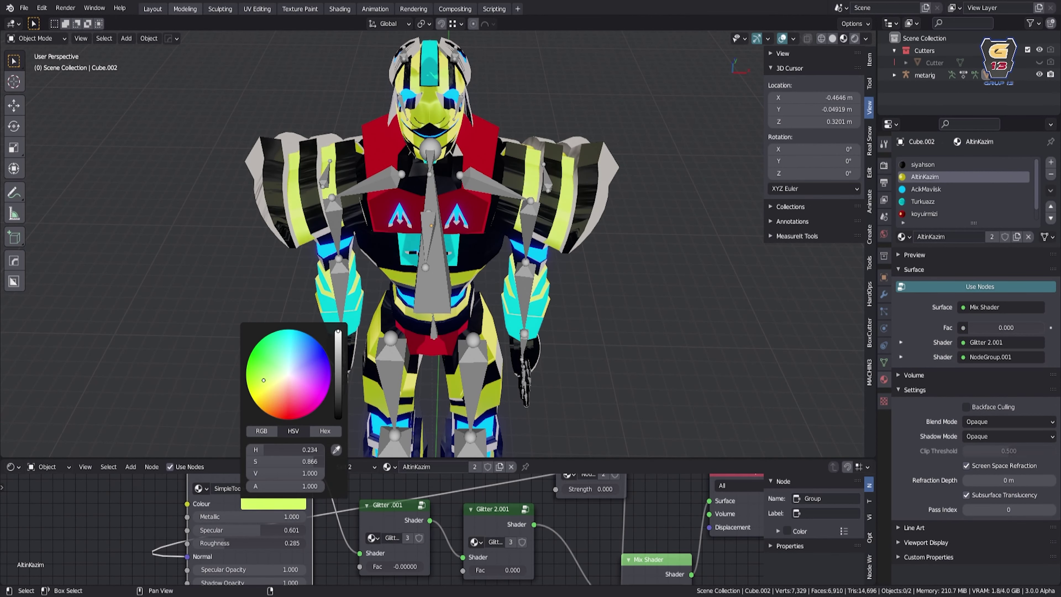
Shift the AltinKazim yellow toward gold and bring back the overlays and bones
left_click_drag(276, 382, 282, 381)
scroll(360, 519, "up", 2)
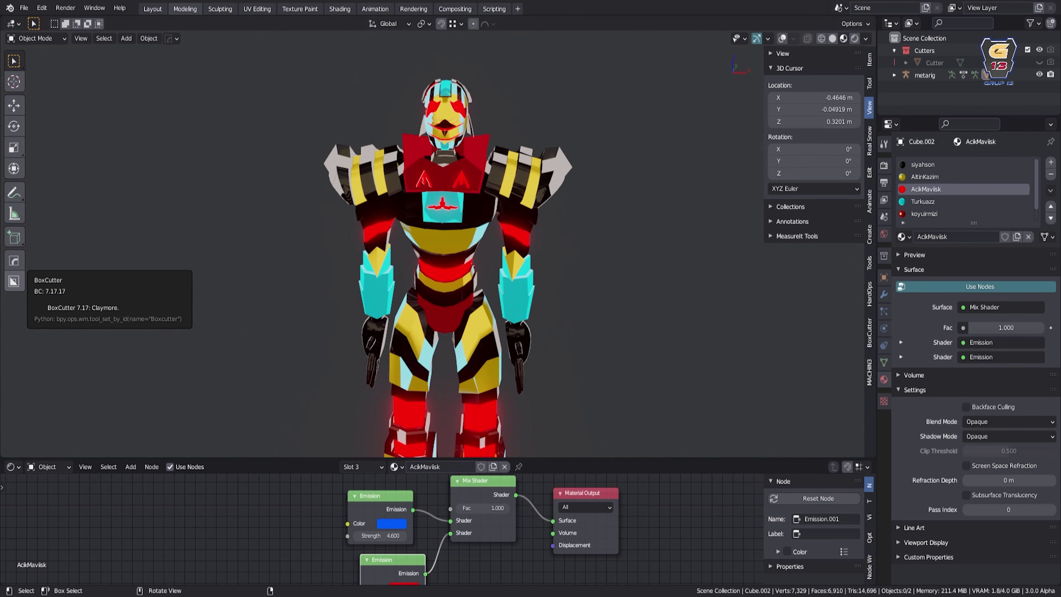
key("shift+alt+z")
middle_click_drag(459, 299, 422, 189)
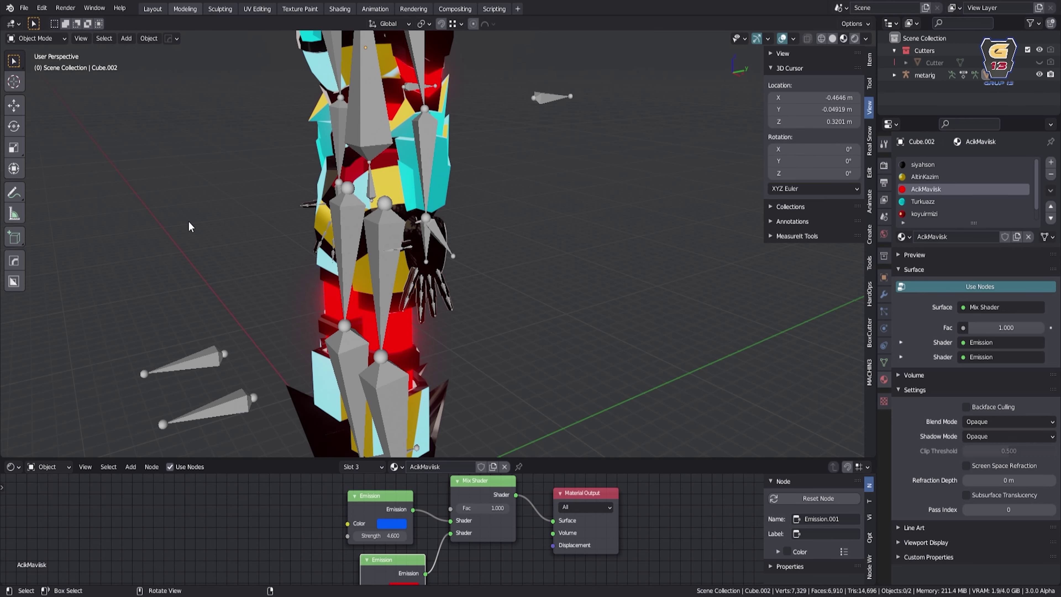
In Edit Mode, assign the gold AltinKazim material to a hand face loop
scroll(433, 287, "up", 5)
key("Tab")
left_click(487, 259, "alt")
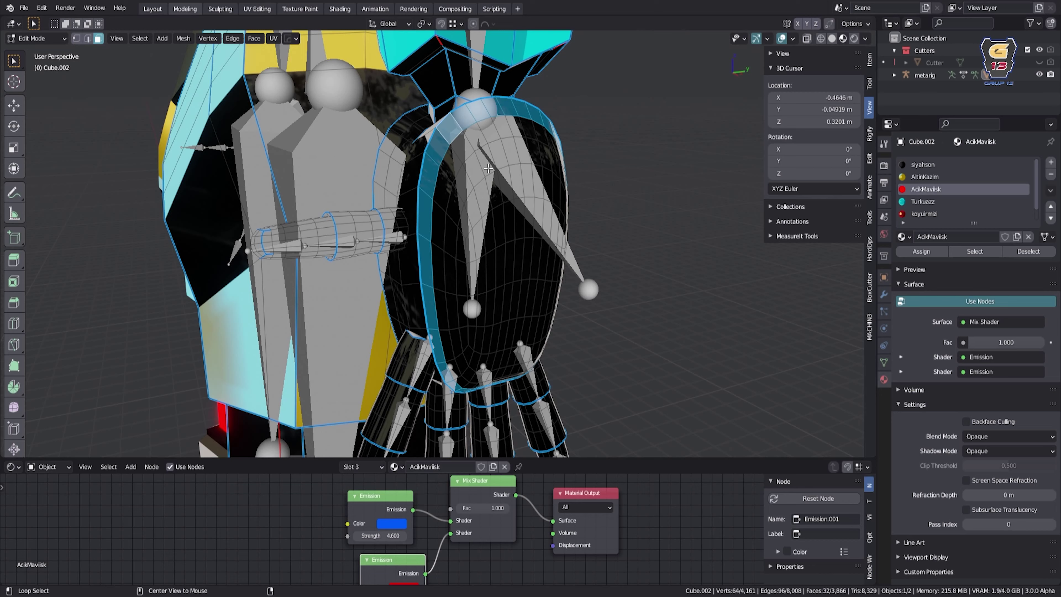
left_click(925, 176)
left_click(921, 251)
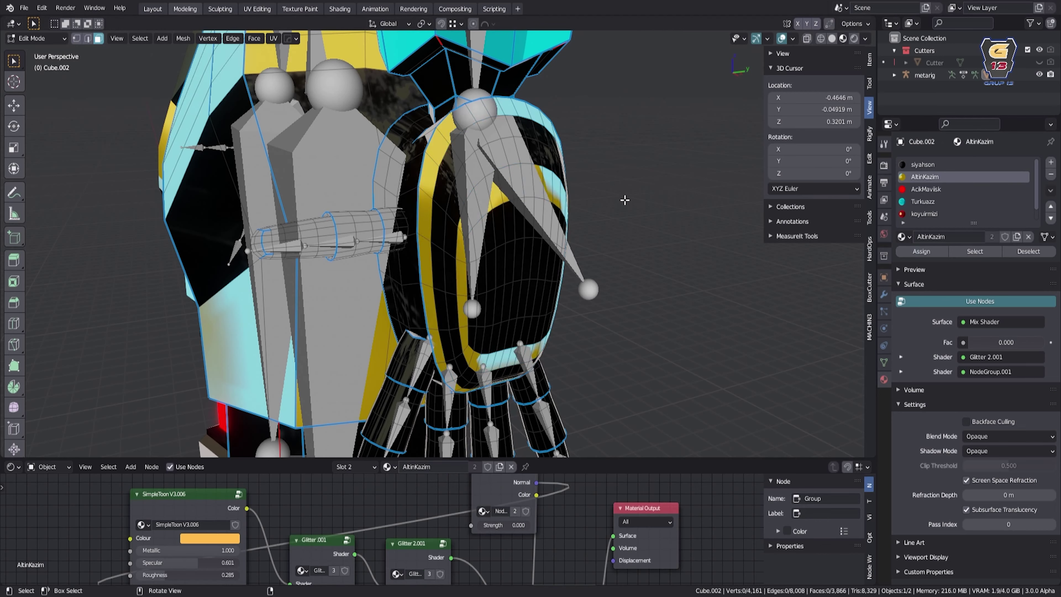
Give the arm and thumb finger loops the gold material, then clear the selection
middle_click_drag(543, 251, 627, 255)
left_click(360, 239, "alt")
scroll(459, 334, "up", 2)
left_click(413, 315, "alt+shift")
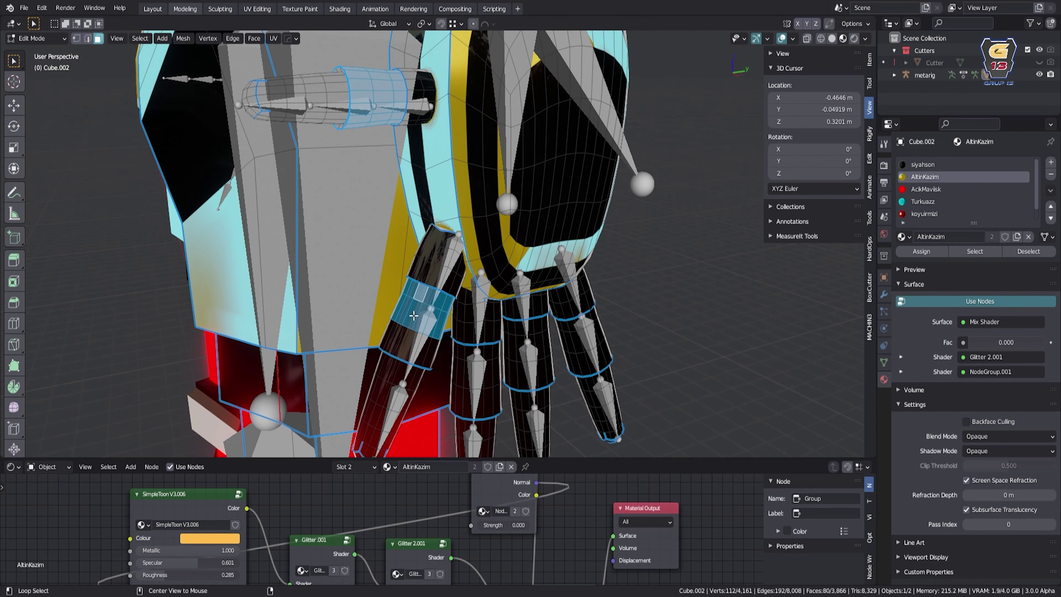
left_click(921, 251)
middle_click_drag(585, 209, 536, 175)
left_click(536, 174, "alt")
key("Escape")
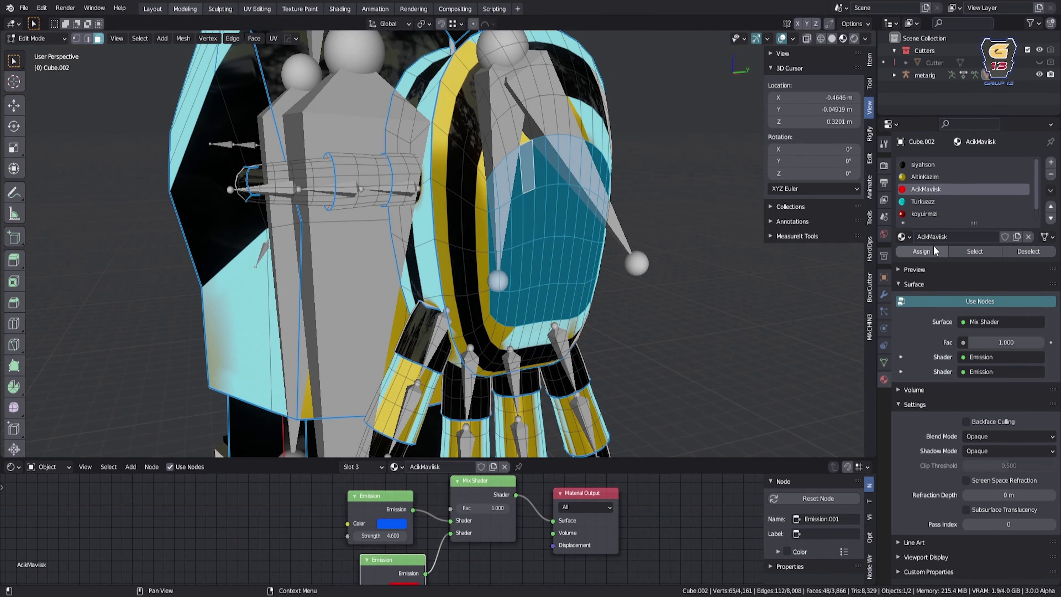
Return to Object Mode and open the Turkuazz material's colour picker
middle_click_drag(596, 234, 543, 217)
scroll(534, 213, "up", 3)
scroll(535, 213, "down", 5)
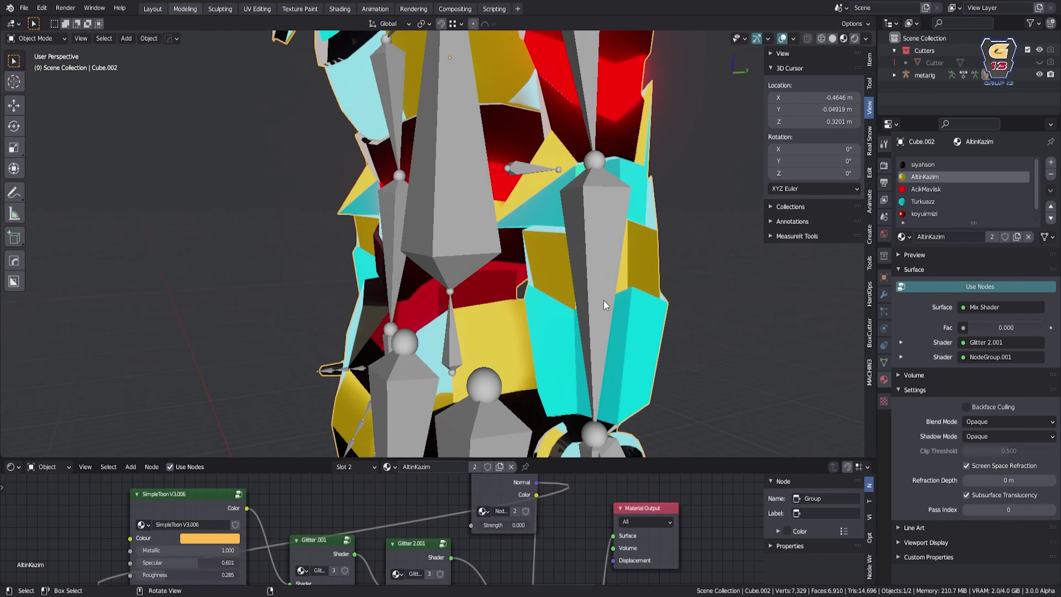
key("Tab")
left_click(922, 202)
left_click(360, 546)
Make koyuirmizi active, save the blend file, then select AcikMavisk
left_click(931, 202)
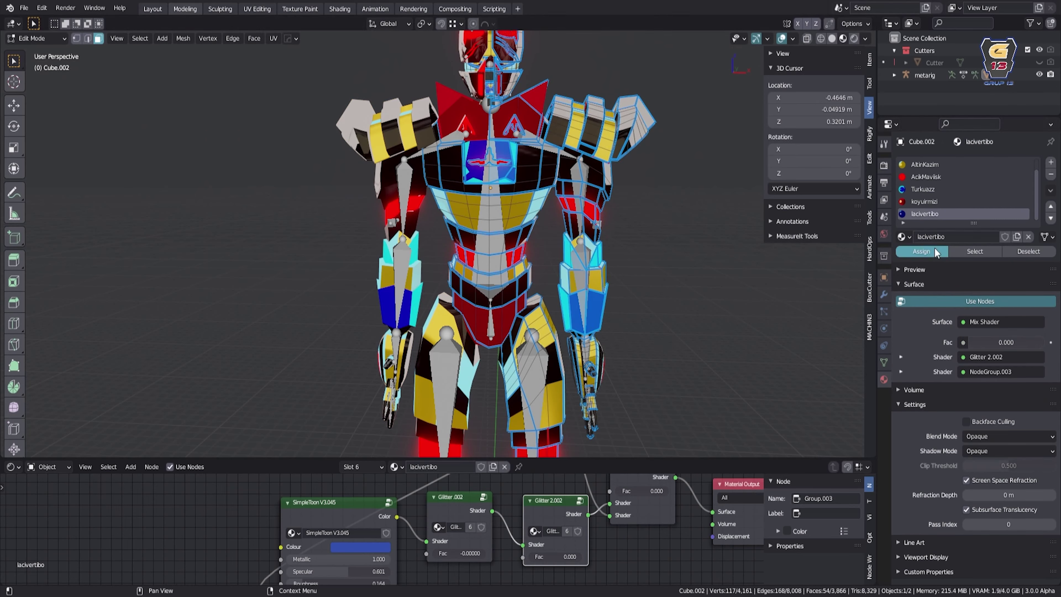
scroll(501, 251, "down", 3)
key("ctrl+s")
middle_click_drag(543, 188, 524, 219)
left_click(926, 189)
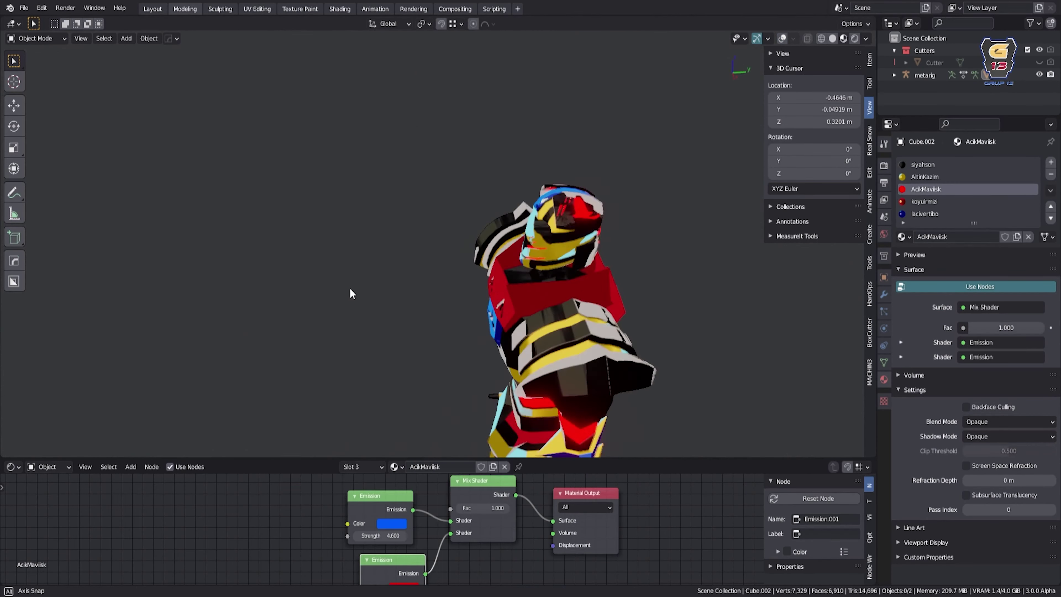
Select the metarig armature and switch it into Pose Mode
left_click(478, 243)
scroll(478, 243, "up", 3)
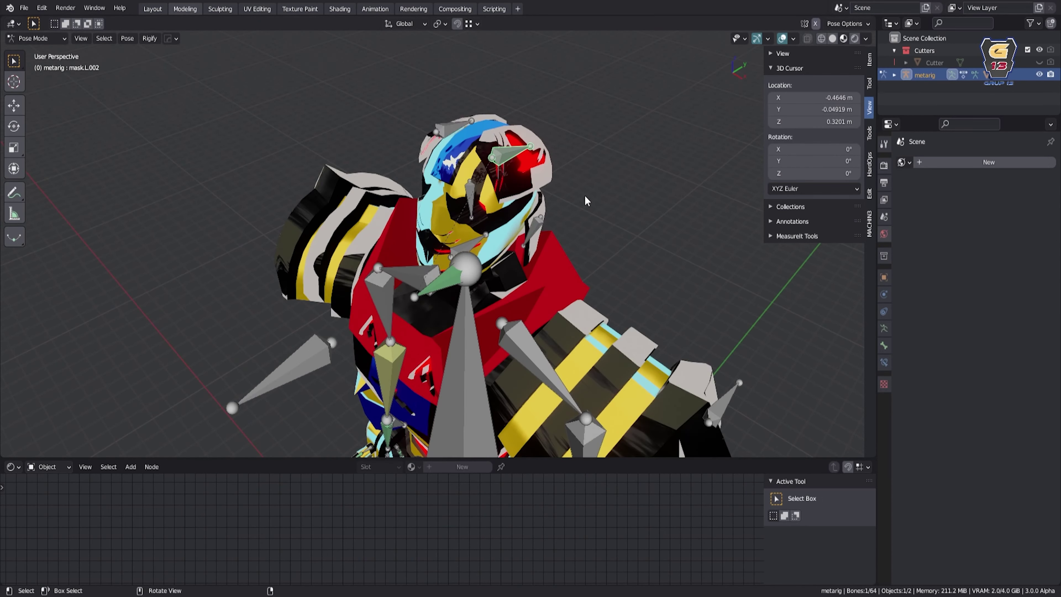
middle_click_drag(479, 244, 436, 239)
key("Tab")
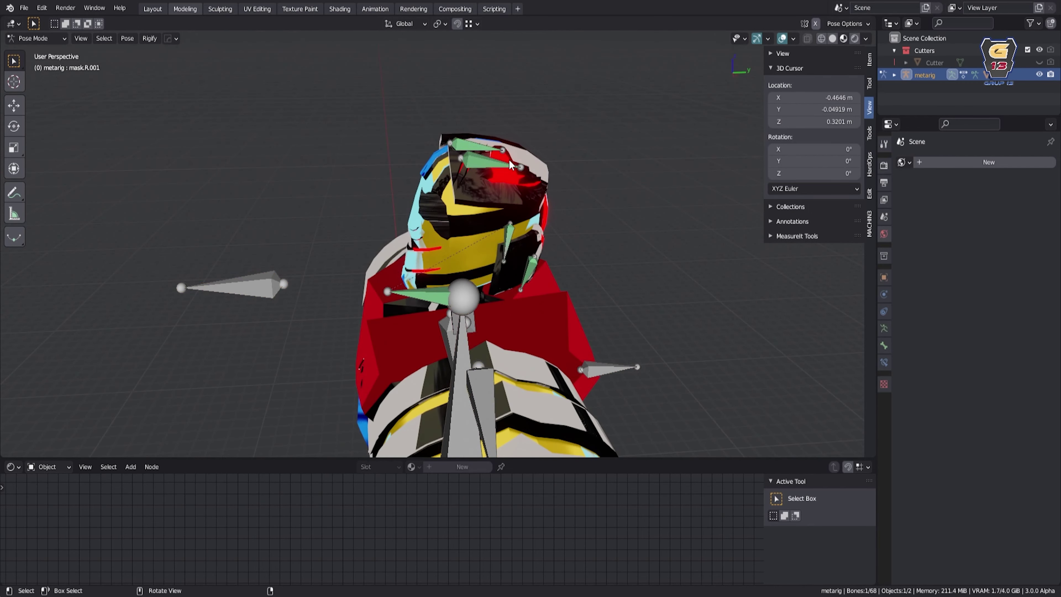
middle_click_drag(508, 159, 582, 296)
key("ctrl+Tab")
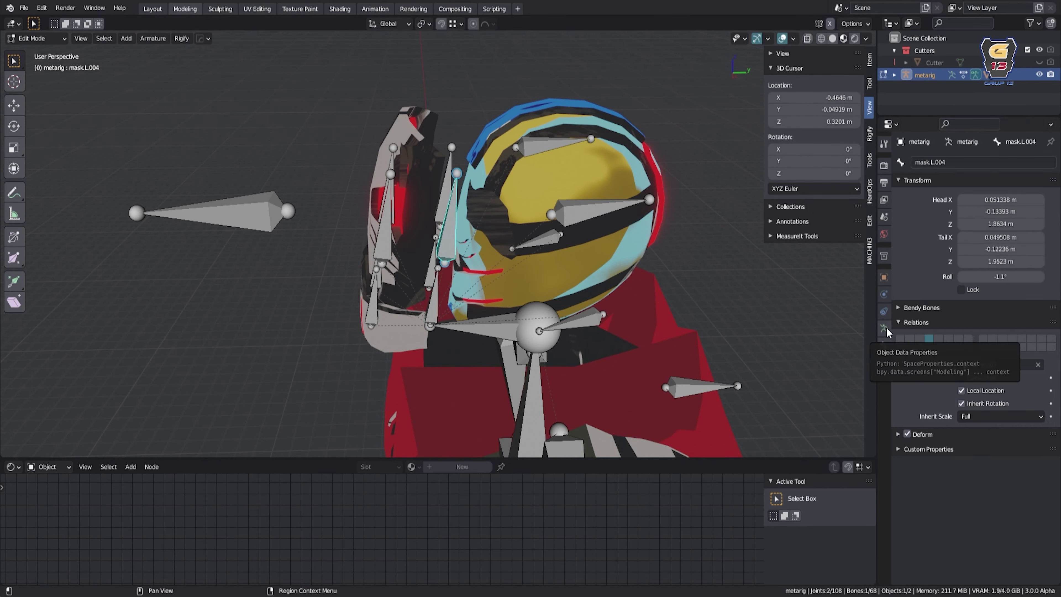
Eyedrop the metarig as the constraint target and search for the 'mask.R.005' bone
middle_click_drag(848, 201, 687, 225)
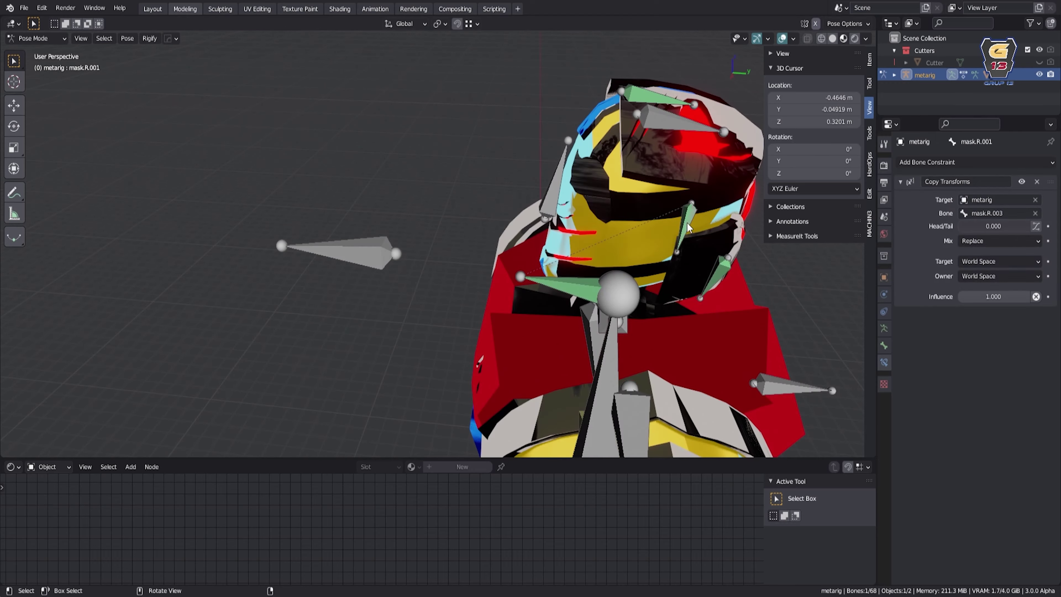
left_click(535, 214)
middle_click_drag(535, 214, 460, 217)
left_click(998, 347)
type("mask.R.005")
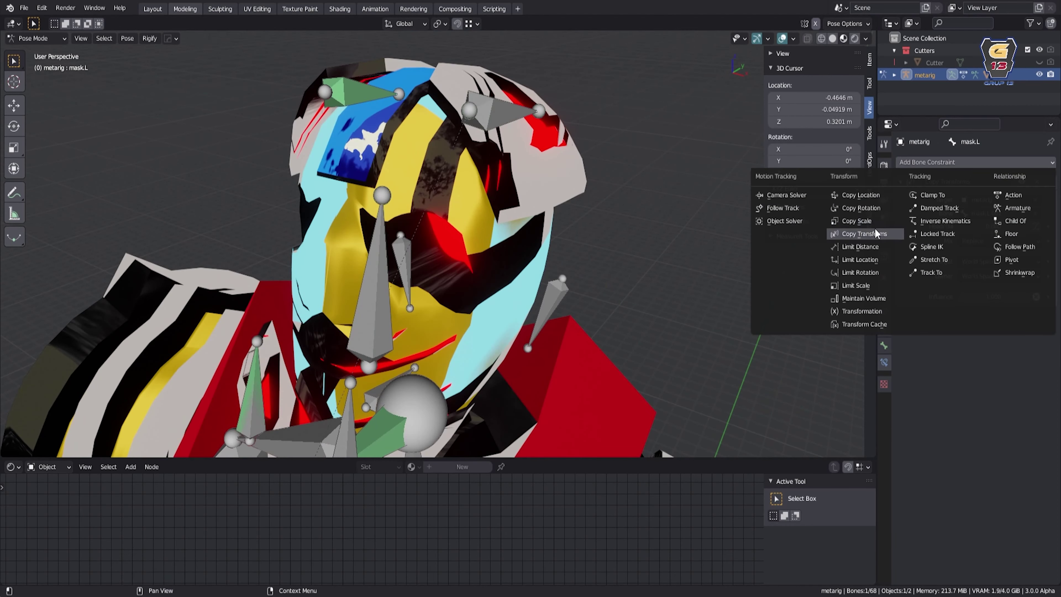
Add a Copy Transforms constraint targeting bone mask.R.004 and set its influence to 0
left_click(875, 233)
left_click(24, 8)
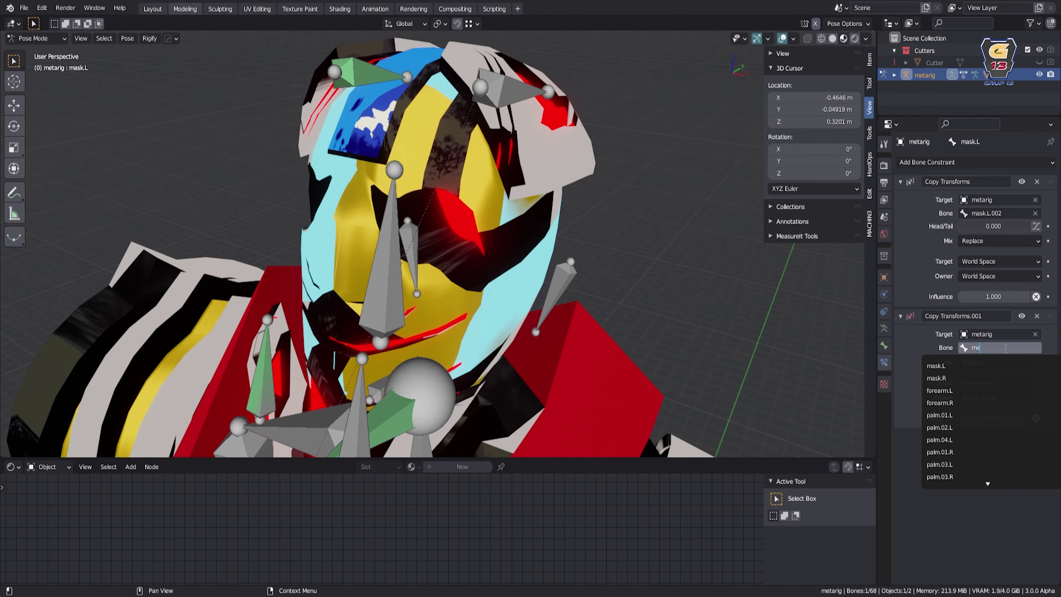
left_click(975, 462)
middle_click_drag(417, 251, 343, 213)
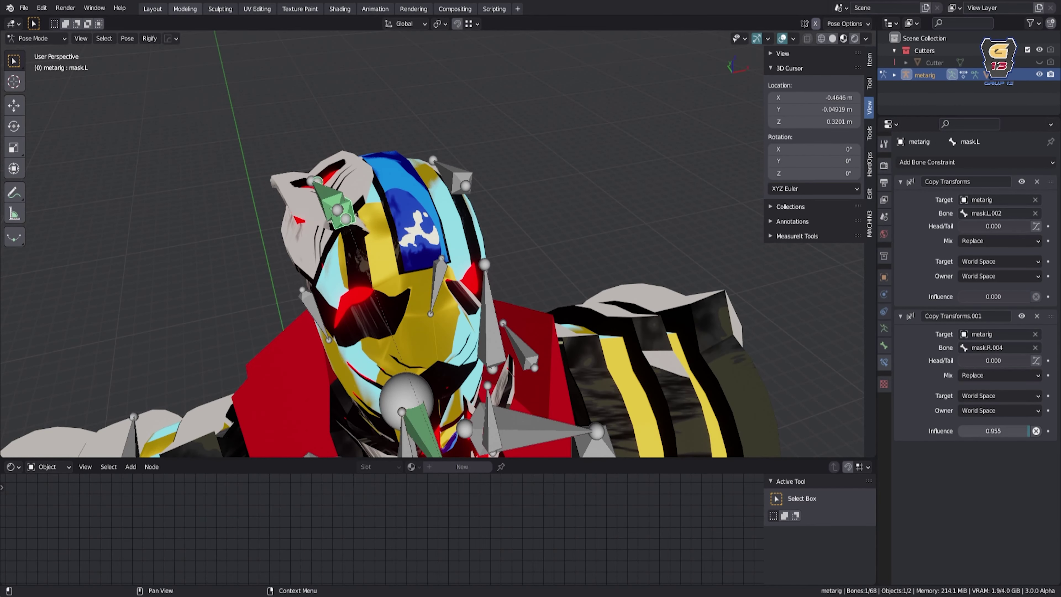
mouse_move(417, 251)
middle_mouse_down()
mouse_move(322, 167)
mouse_move(423, 249)
middle_mouse_up()
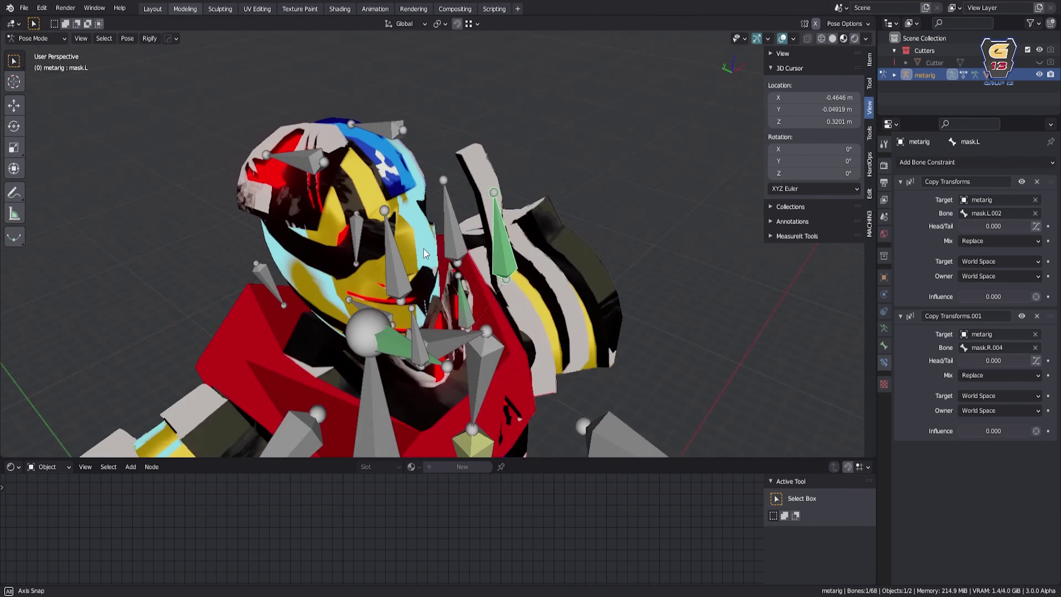
Add another Copy Transforms constraint for the mask bone and select mask.L.004
left_click(975, 162)
left_click(864, 245)
left_click(1035, 334)
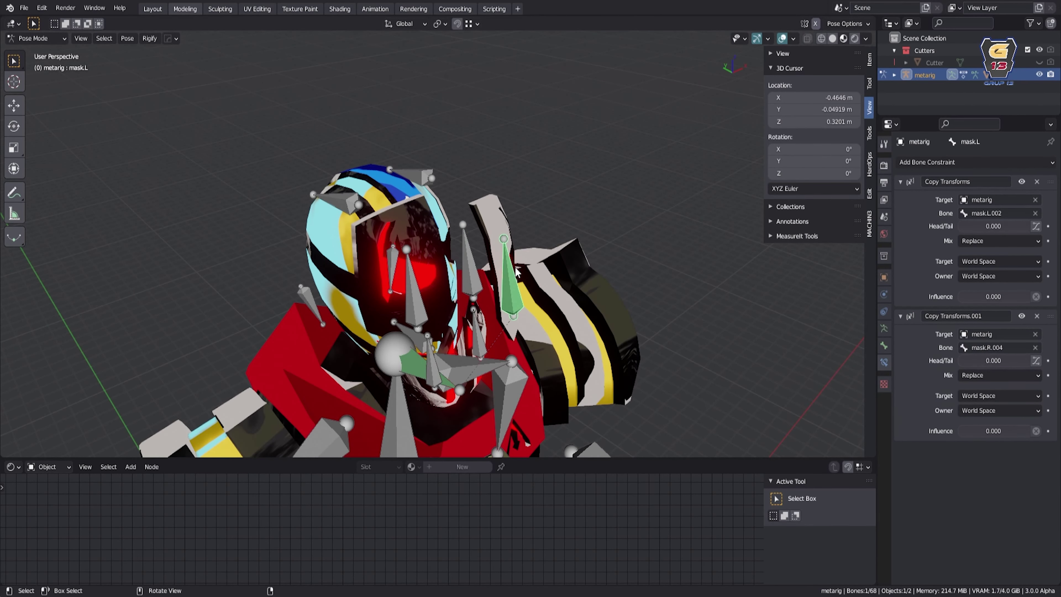
middle_click_drag(460, 251, 417, 251)
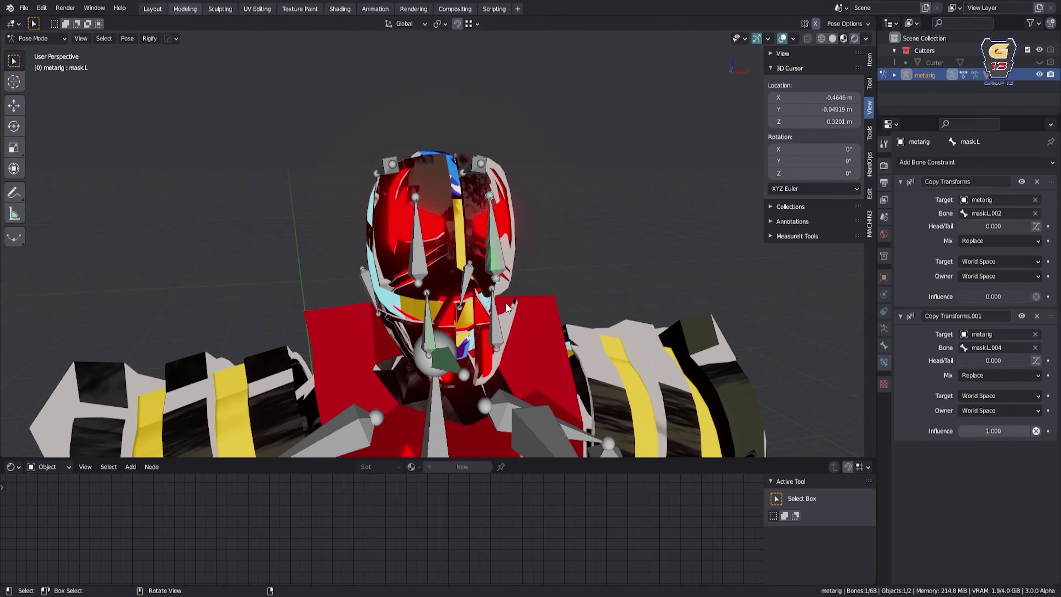
left_click(481, 167)
mouse_move(480, 167)
middle_mouse_down()
mouse_move(401, 259)
mouse_move(459, 251)
middle_mouse_up()
Move mask.L.005 along X and then Z, and select mask.L.001
left_click(479, 313)
key("g")
key("x")
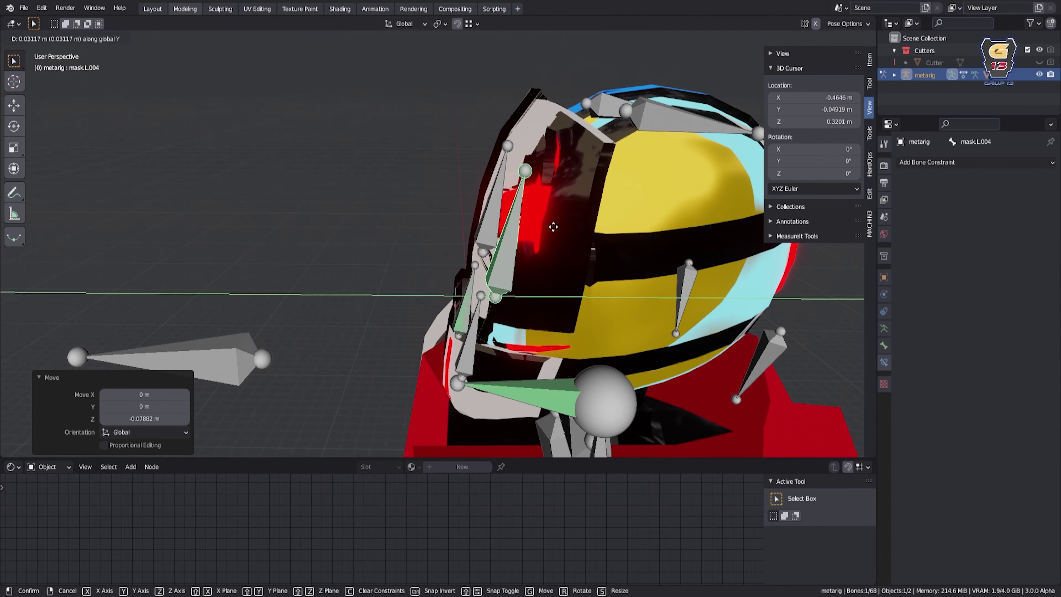
left_click(501, 272)
key("g")
key("z")
left_click(516, 216)
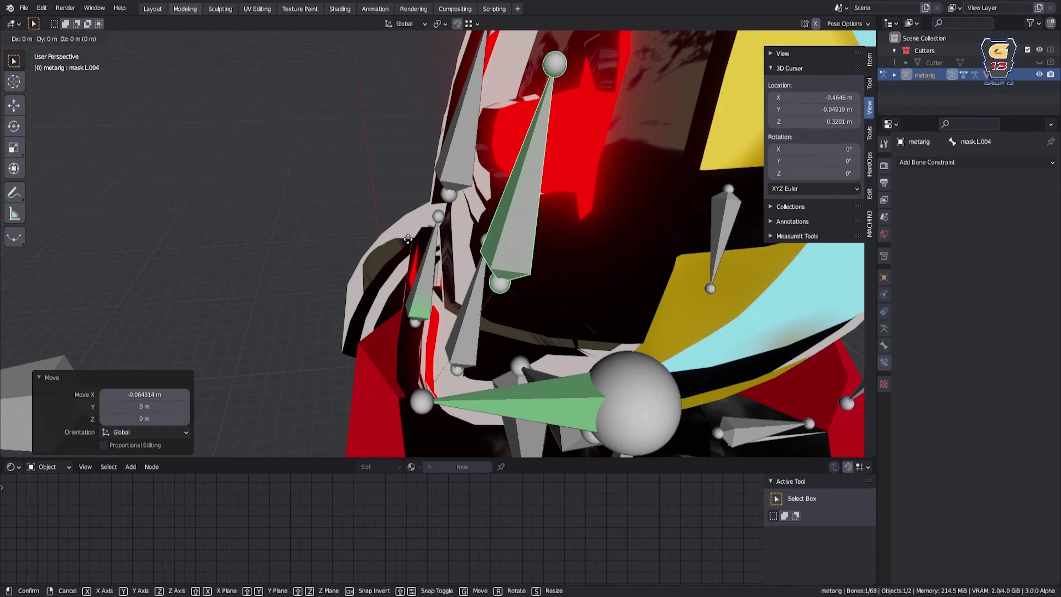
mouse_move(517, 216)
middle_mouse_down()
mouse_move(469, 294)
mouse_move(474, 284)
mouse_move(555, 308)
mouse_move(447, 339)
middle_mouse_up()
Move and scale mask.L.005, then copy the pose and paste it mirrored
left_click(468, 295)
key("g")
left_click(471, 283)
key("s")
left_click(542, 318)
key("ctrl+c")
key("ctrl+shift+v")
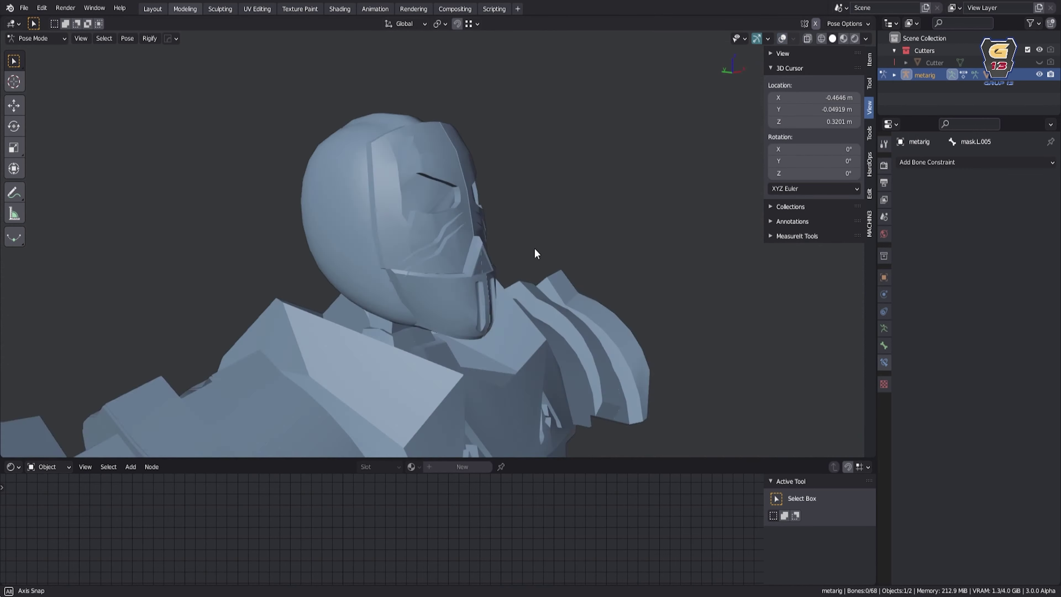
Move mask.L.004 along the X axis
left_click(510, 217)
key("g")
key("x")
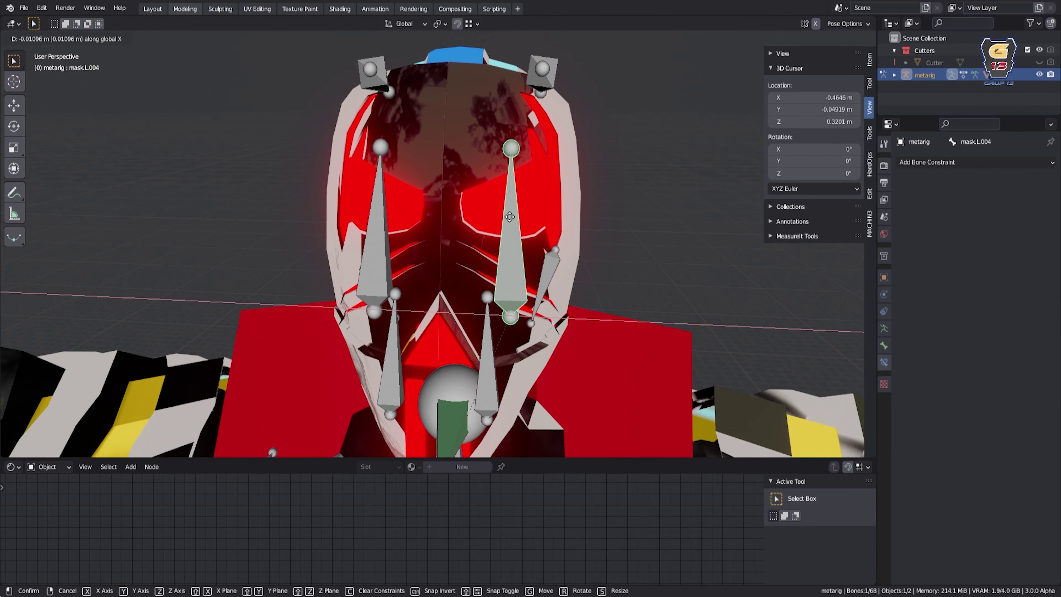